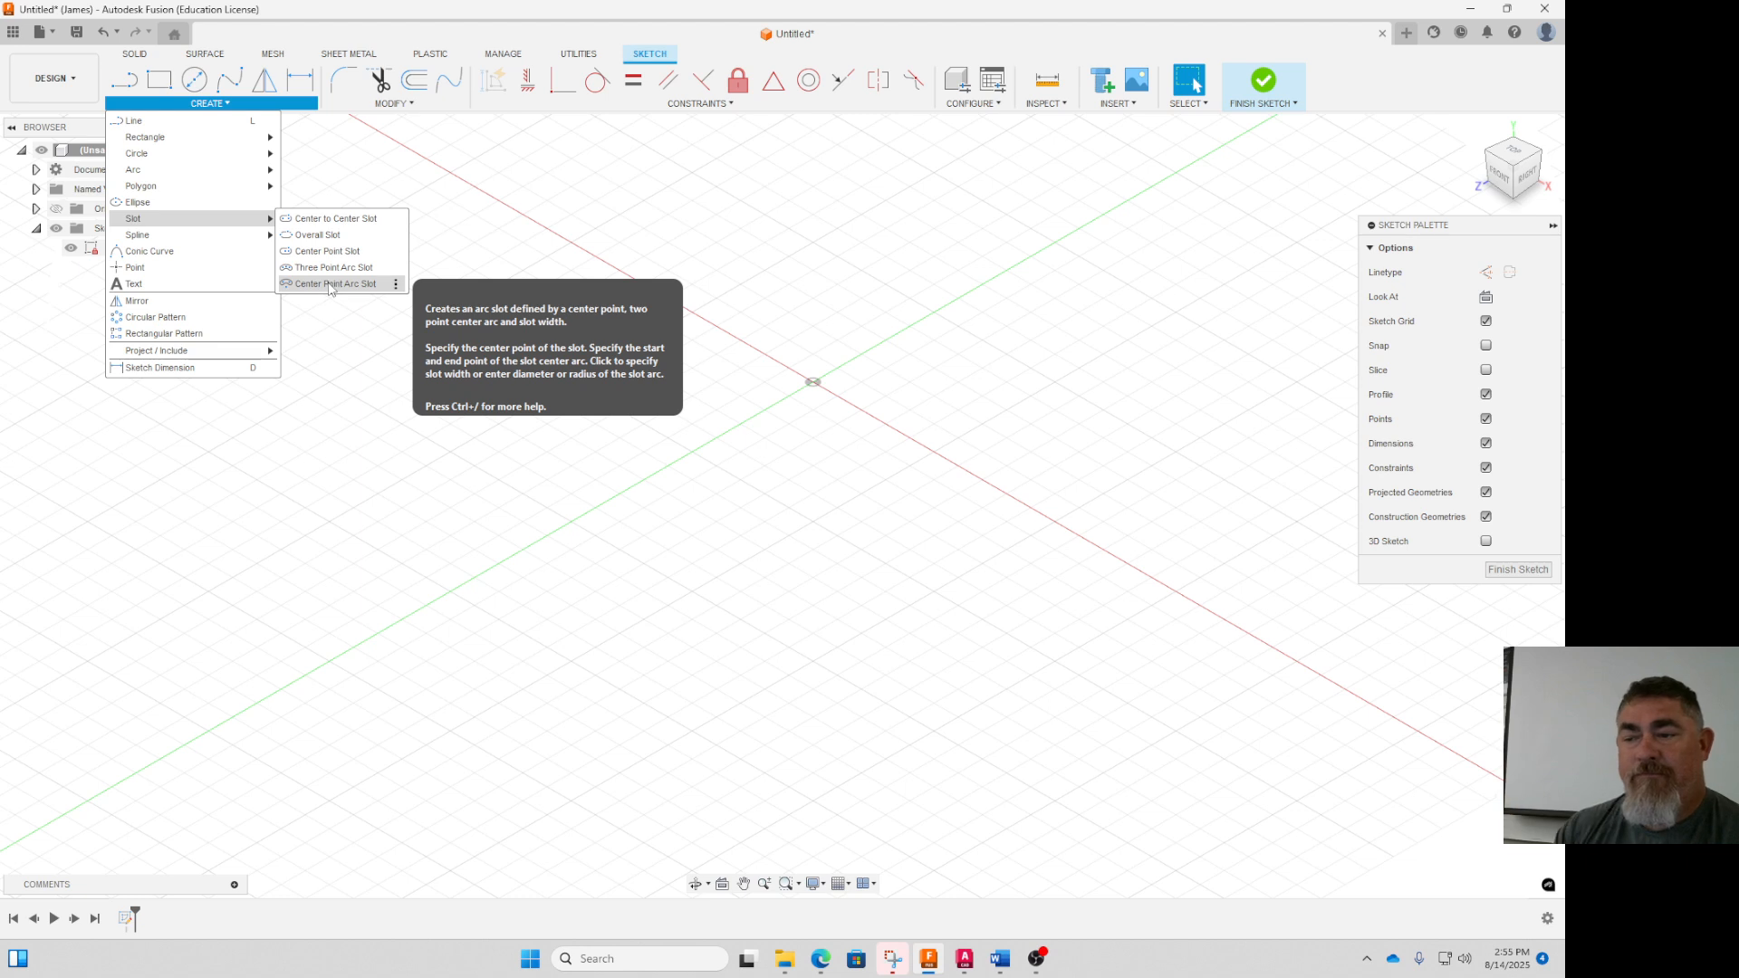
Sketch a Center to Center Slot from the origin along the red axis, about 11 in between centers with ends about 1.87 in in radius
left_click(332, 223)
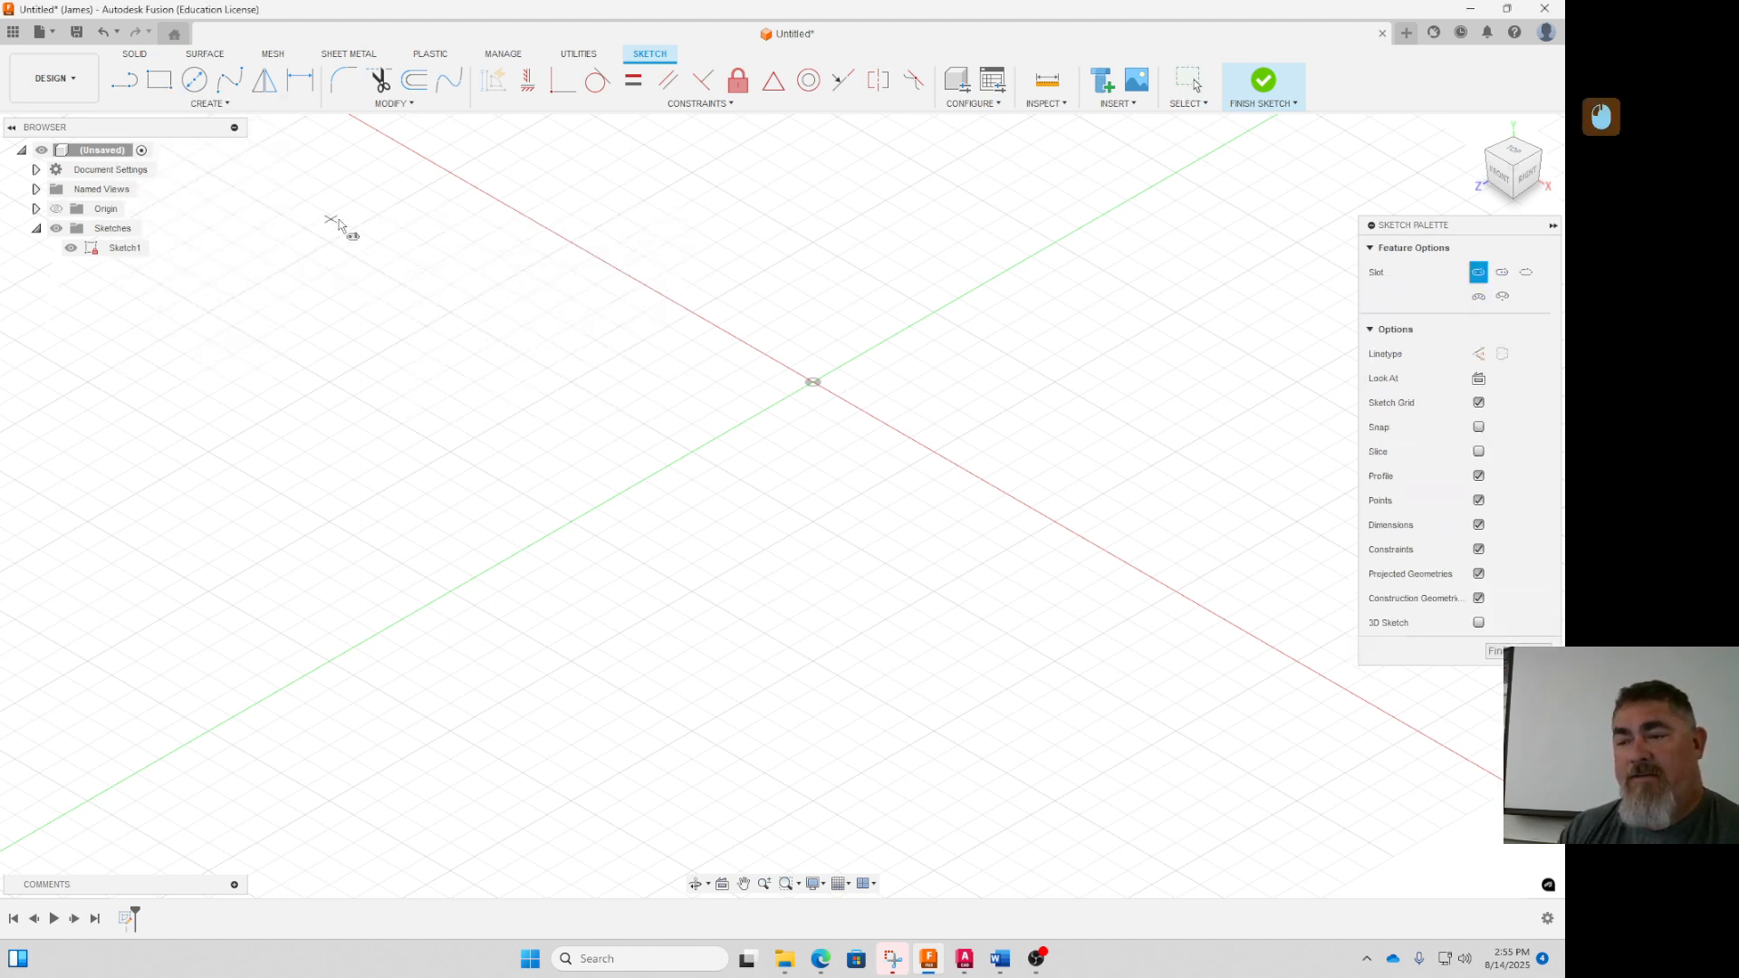
left_click(815, 385)
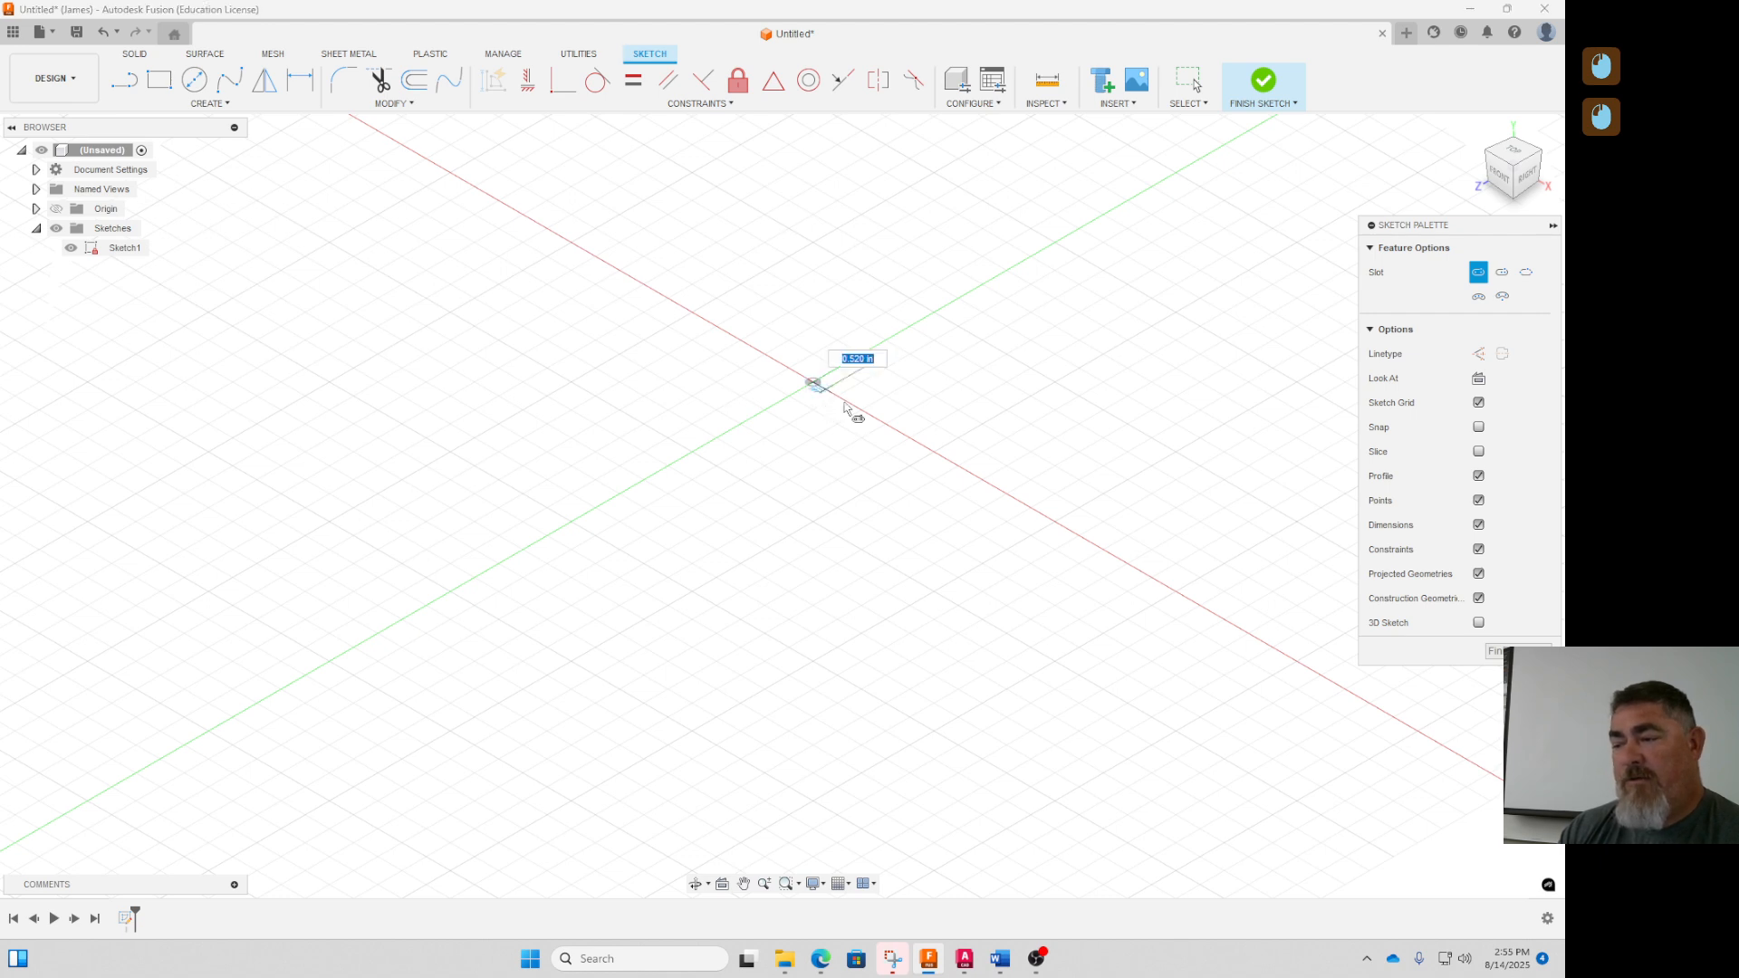
left_click(1078, 537)
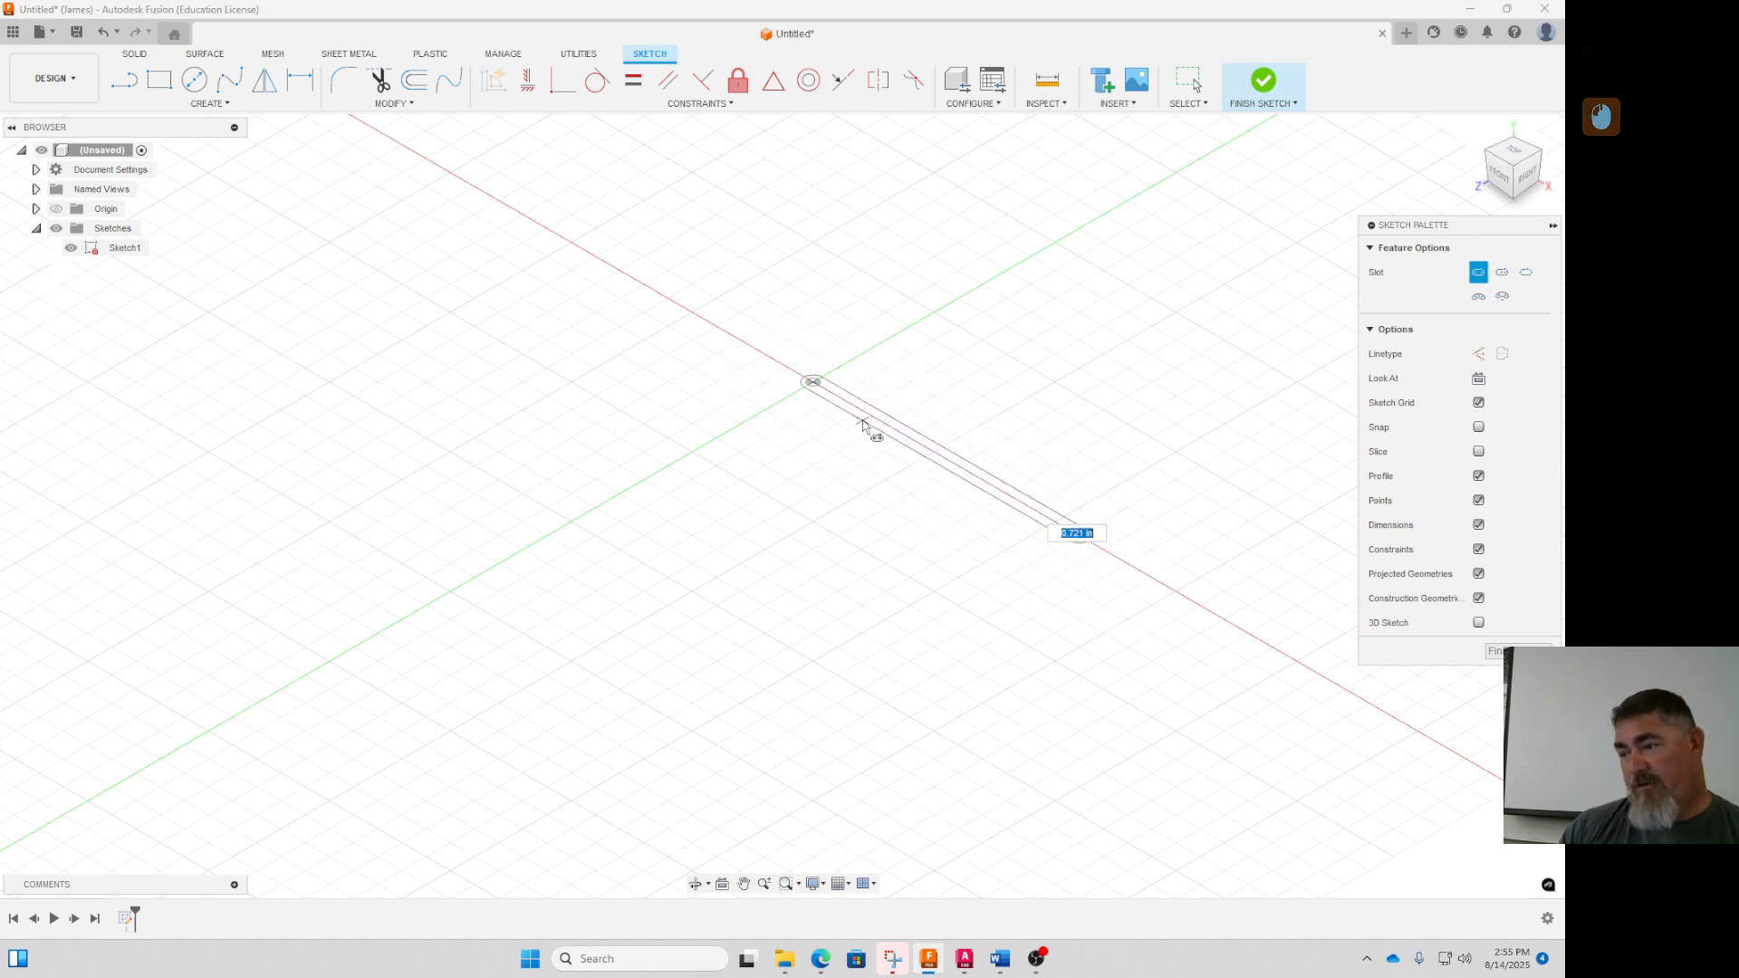
left_click(1051, 576)
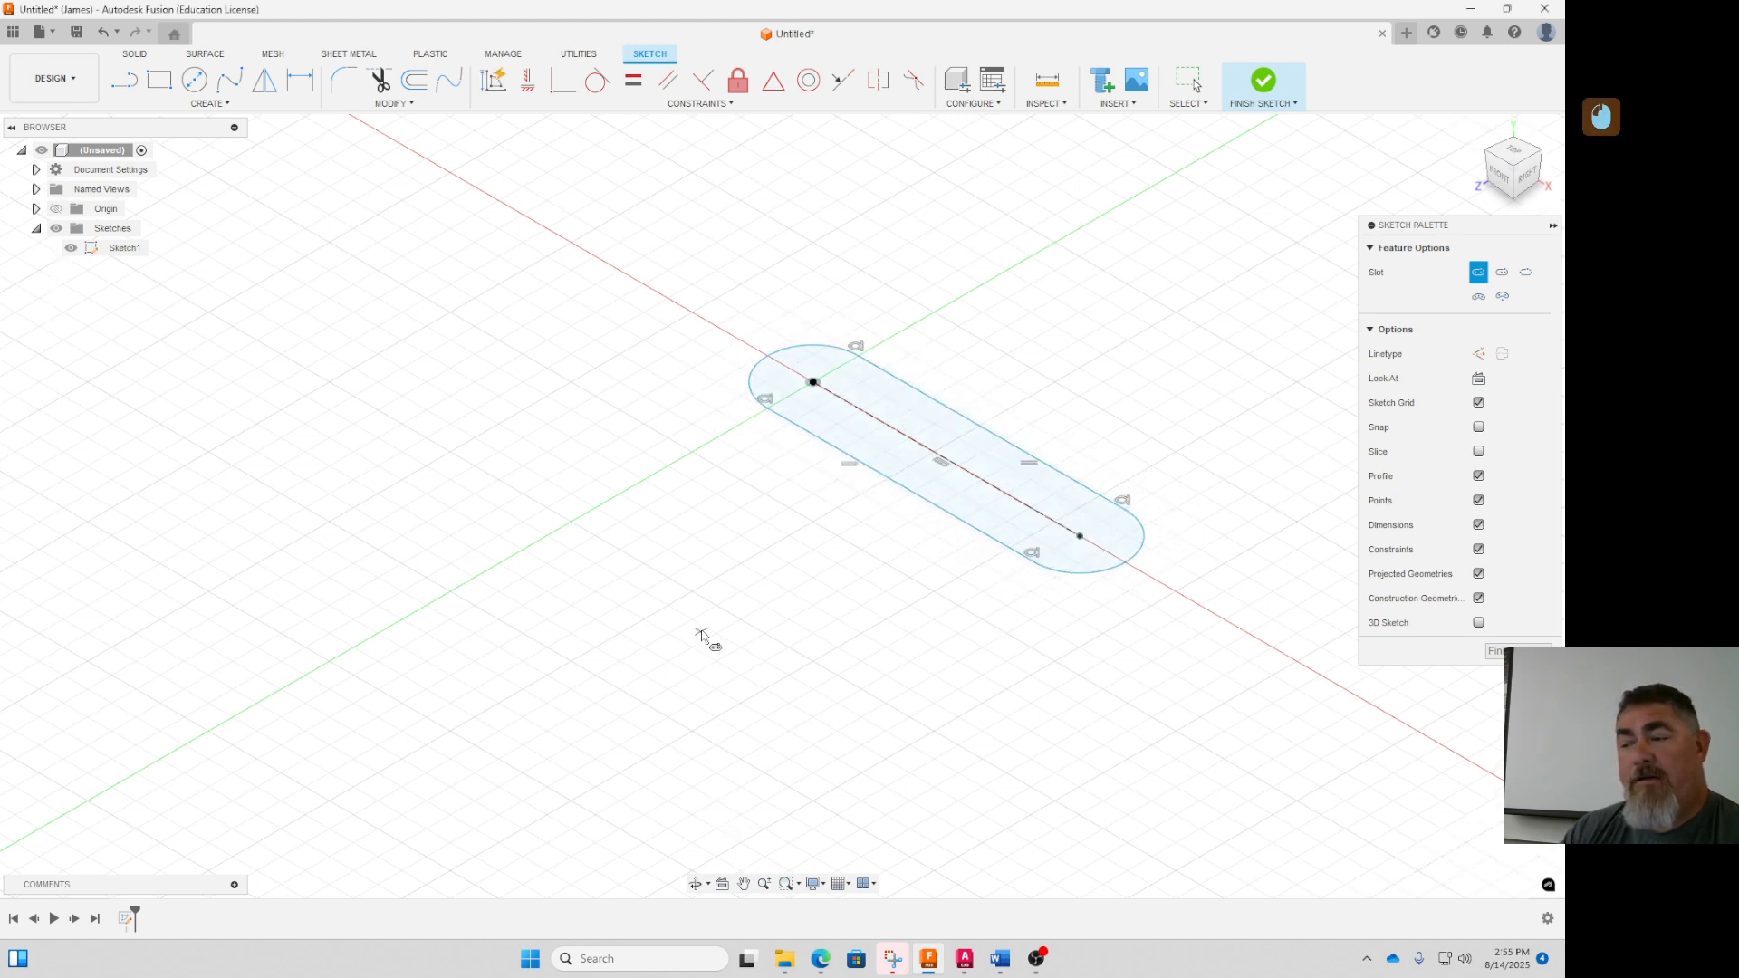
key("Escape")
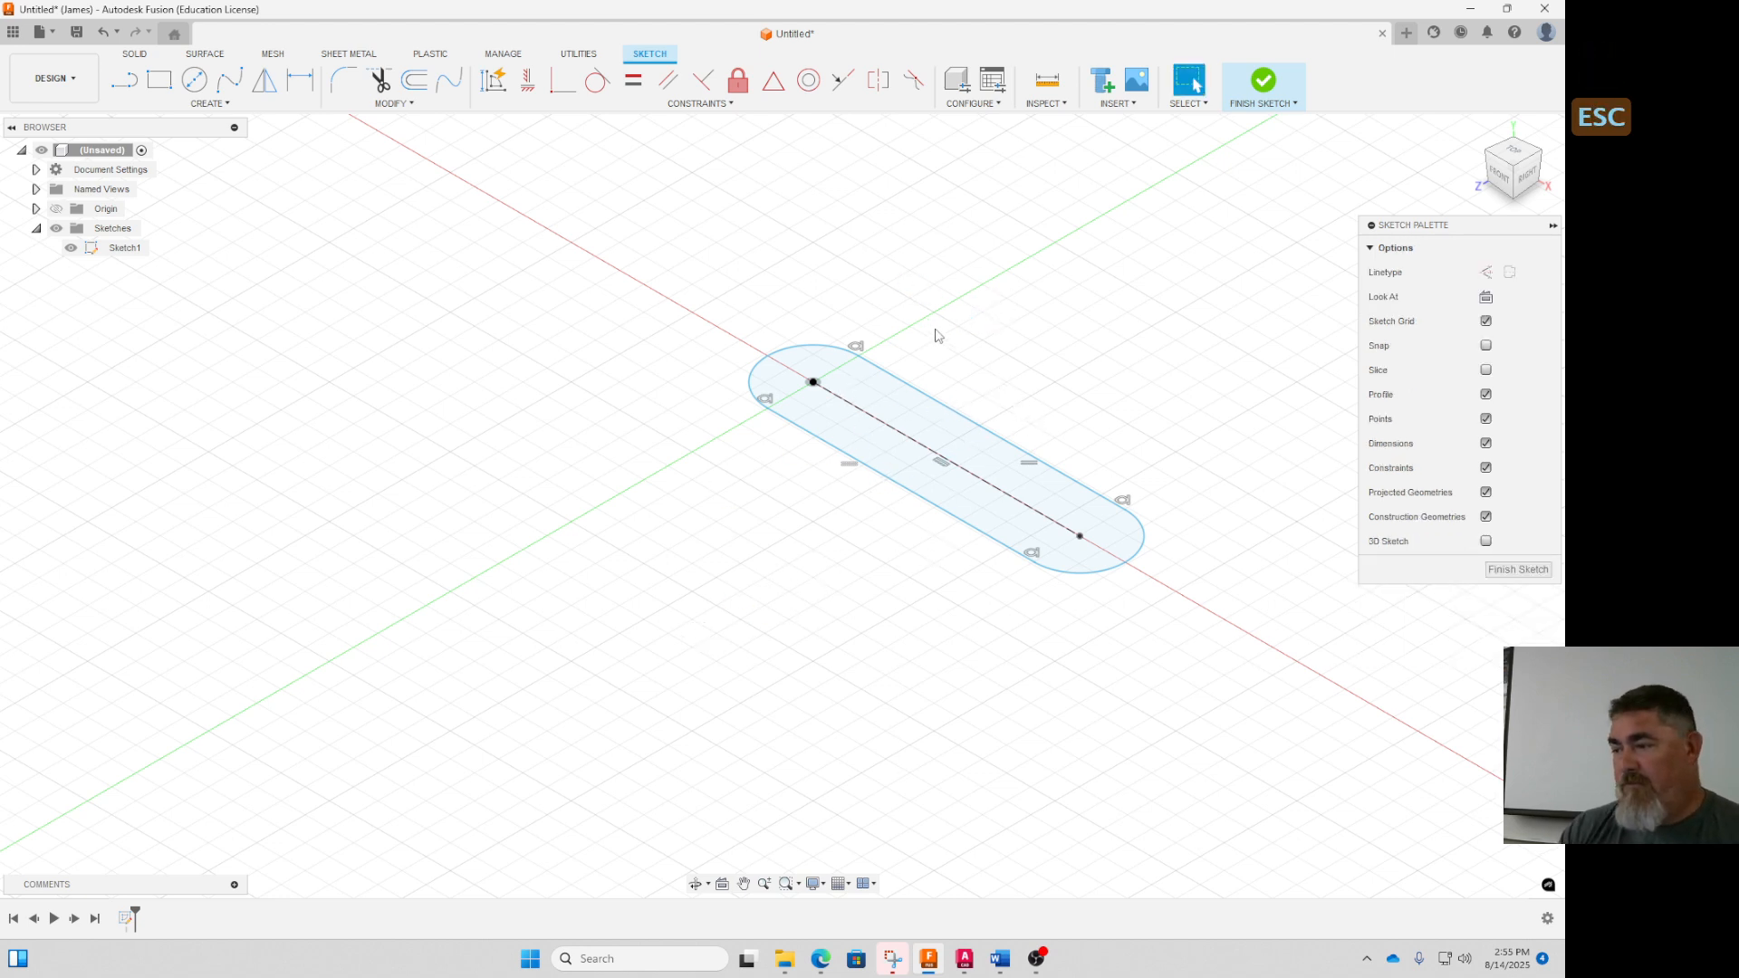
Dimension the slot's straight edge and set its length to 11 in
key("d")
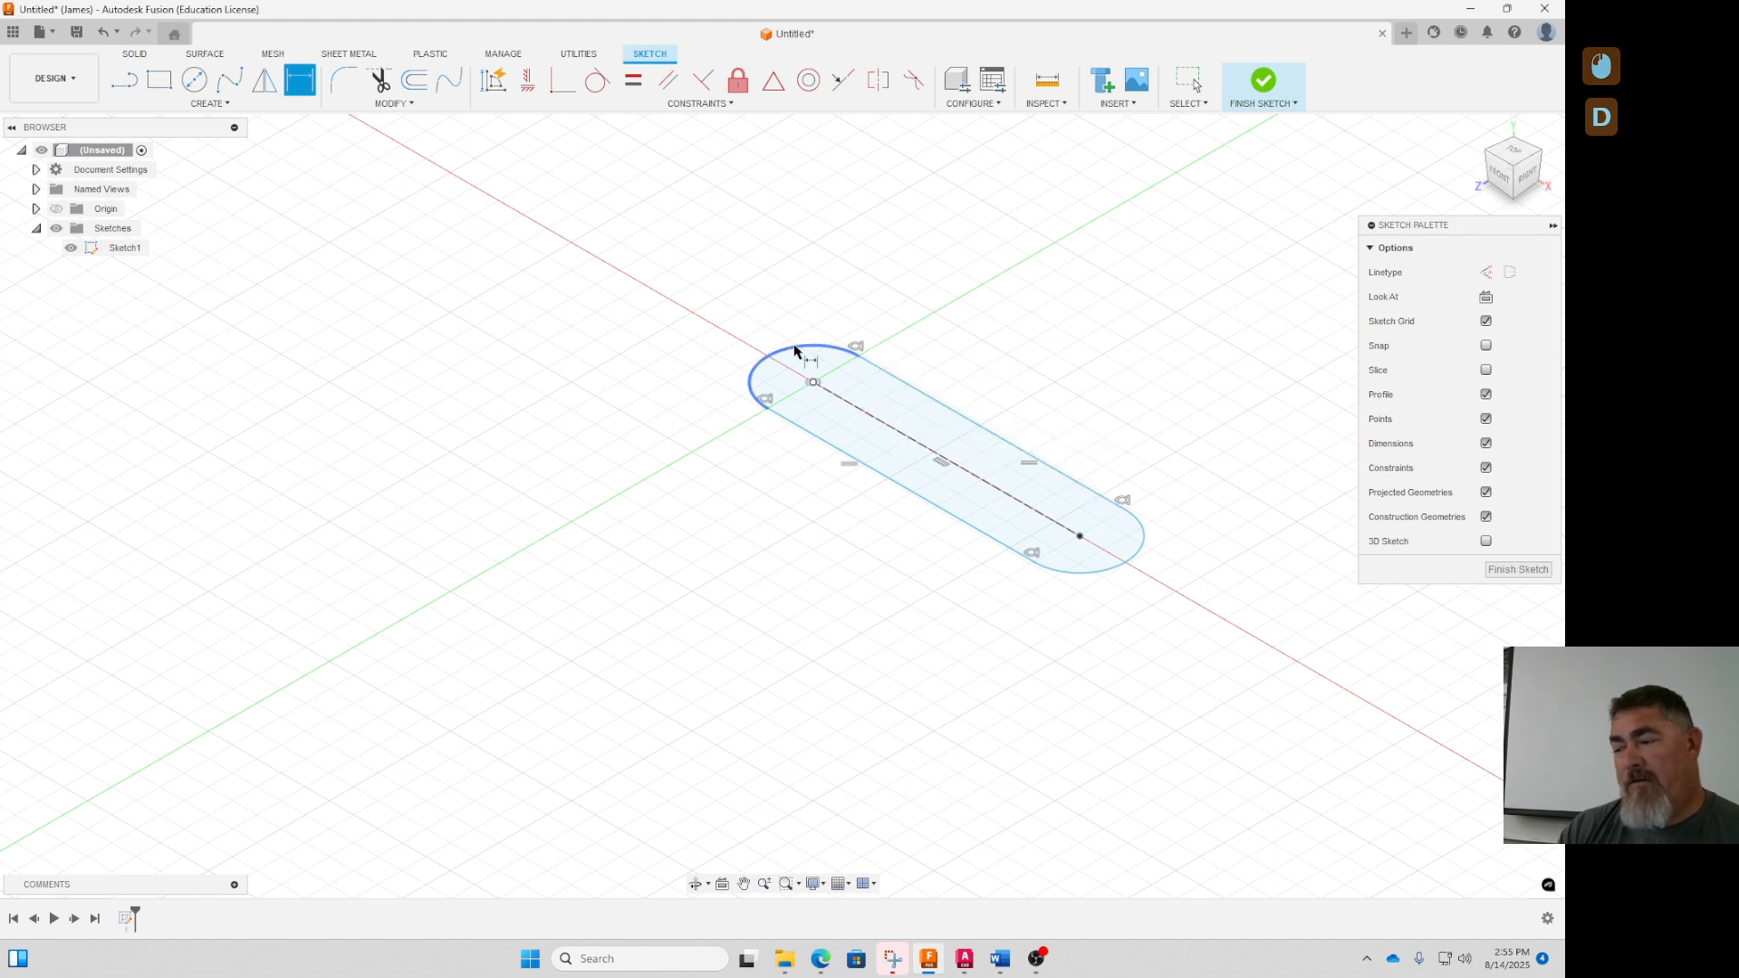
left_click(812, 382)
left_click(1069, 488)
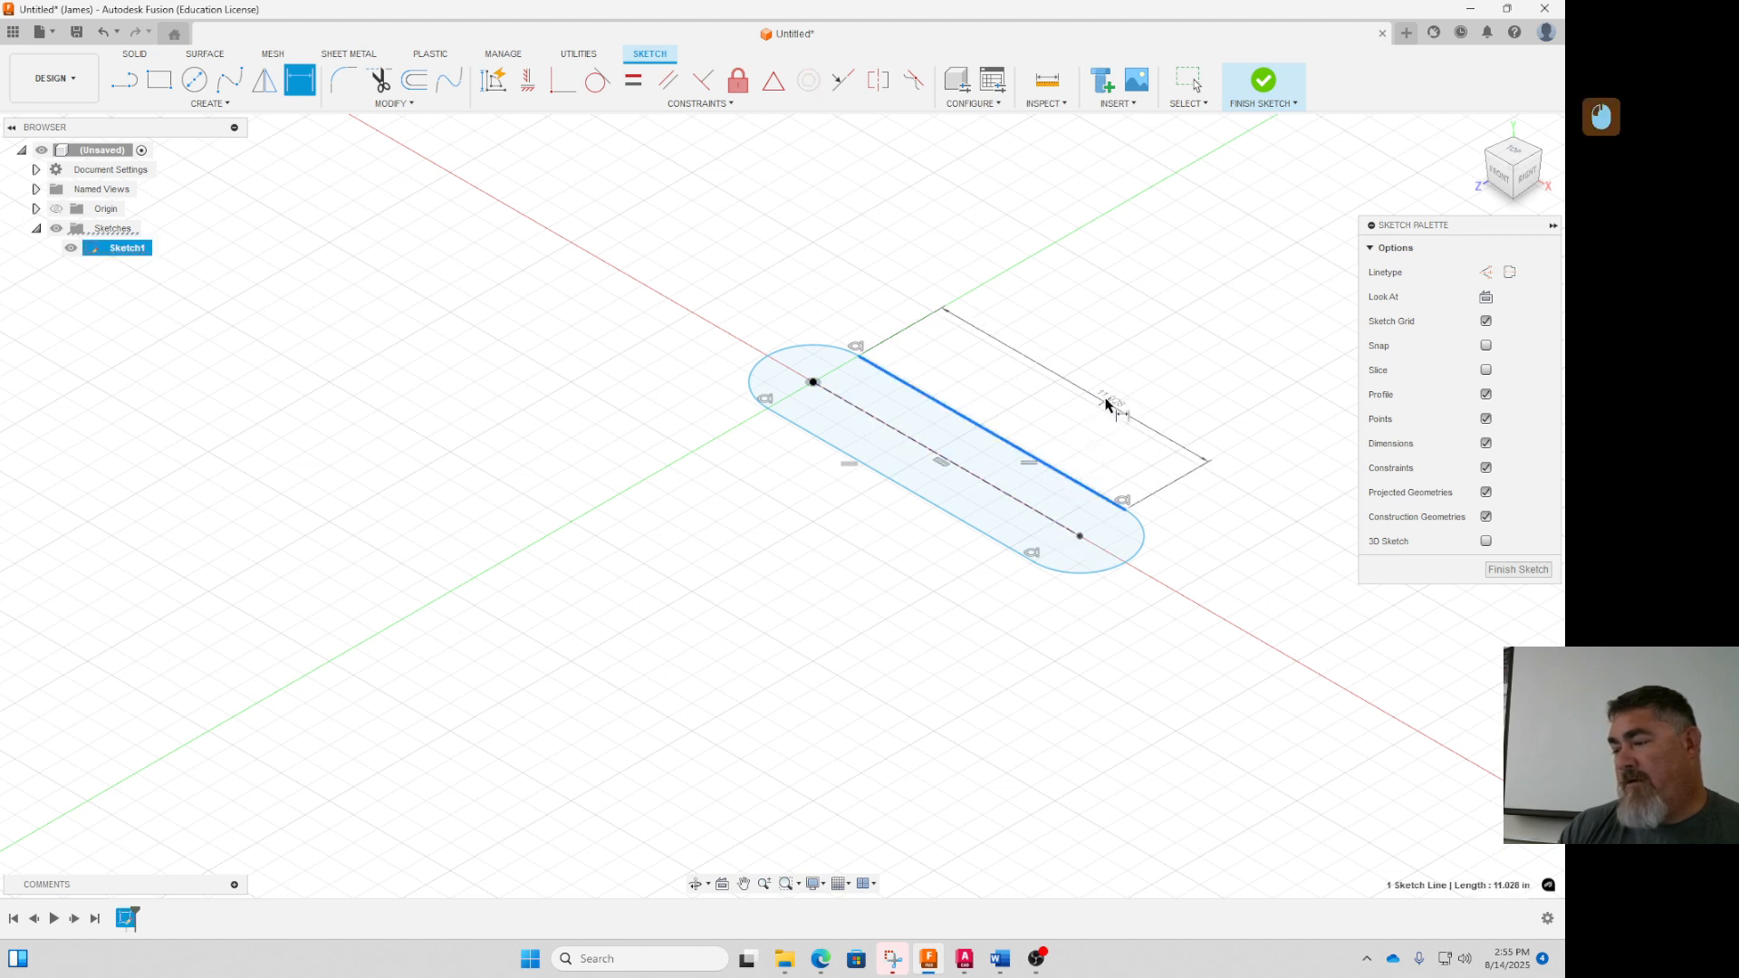
left_click(1108, 408)
type("11")
key("Return")
Add a radius dimension to the end arc farthest from the origin, accepting its drawn value
left_click(1109, 572)
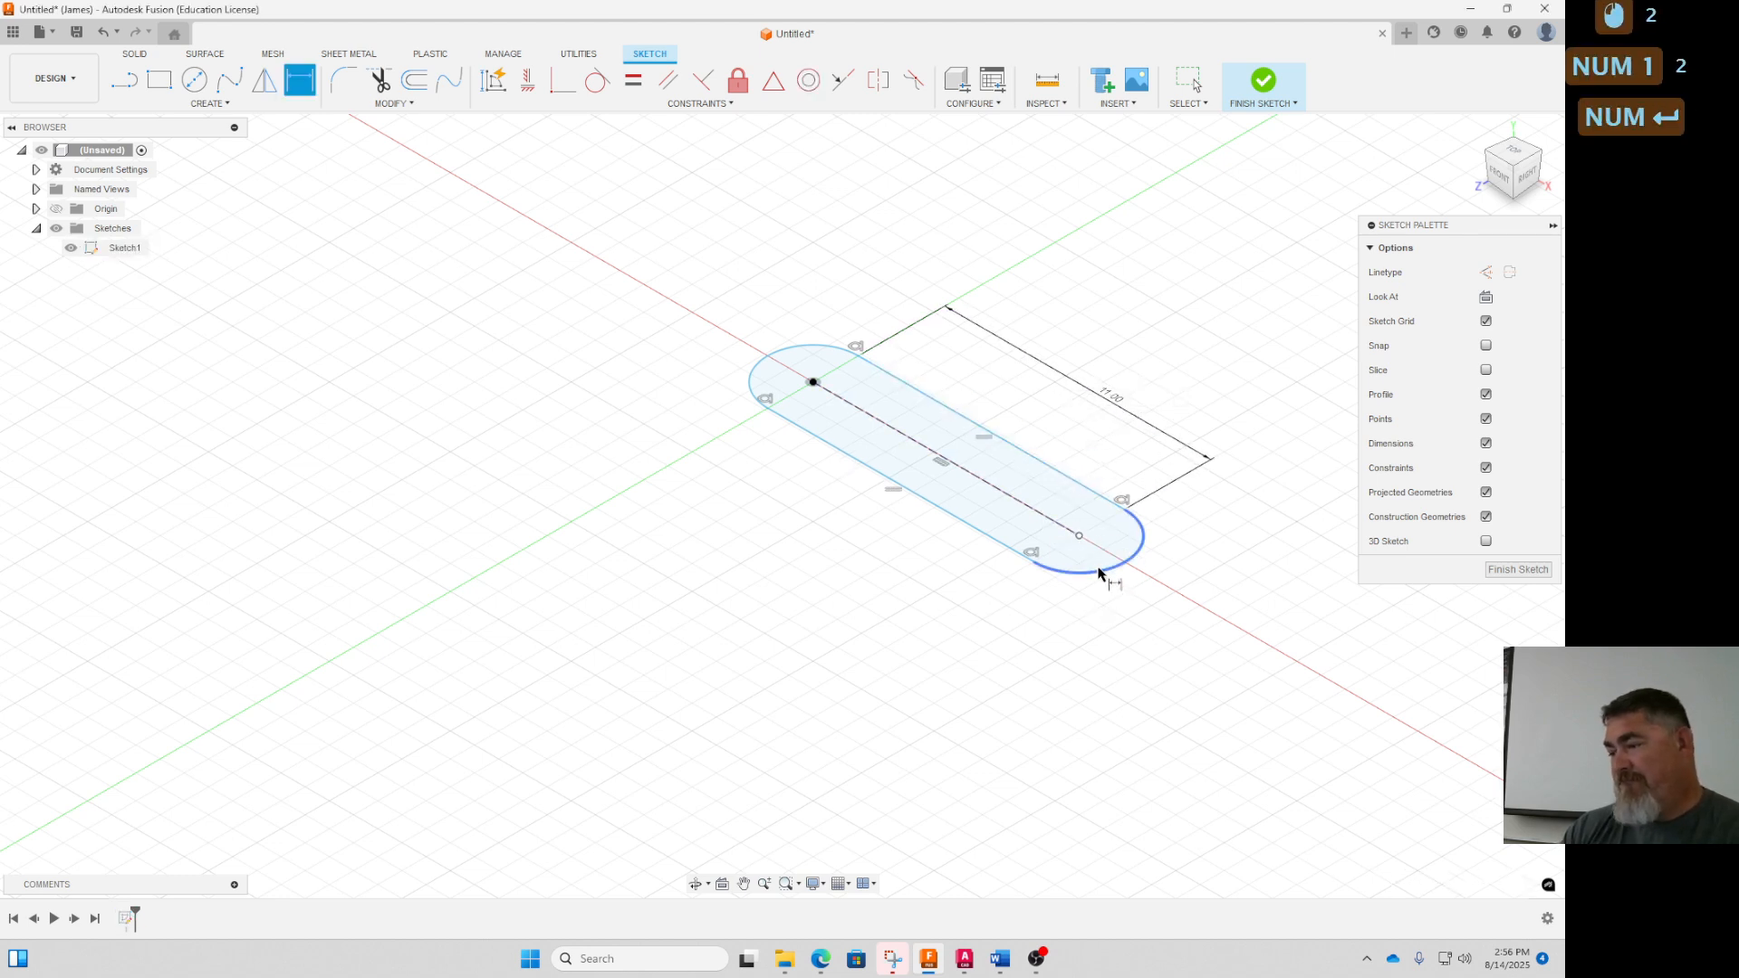
left_click(1184, 643)
key("Return")
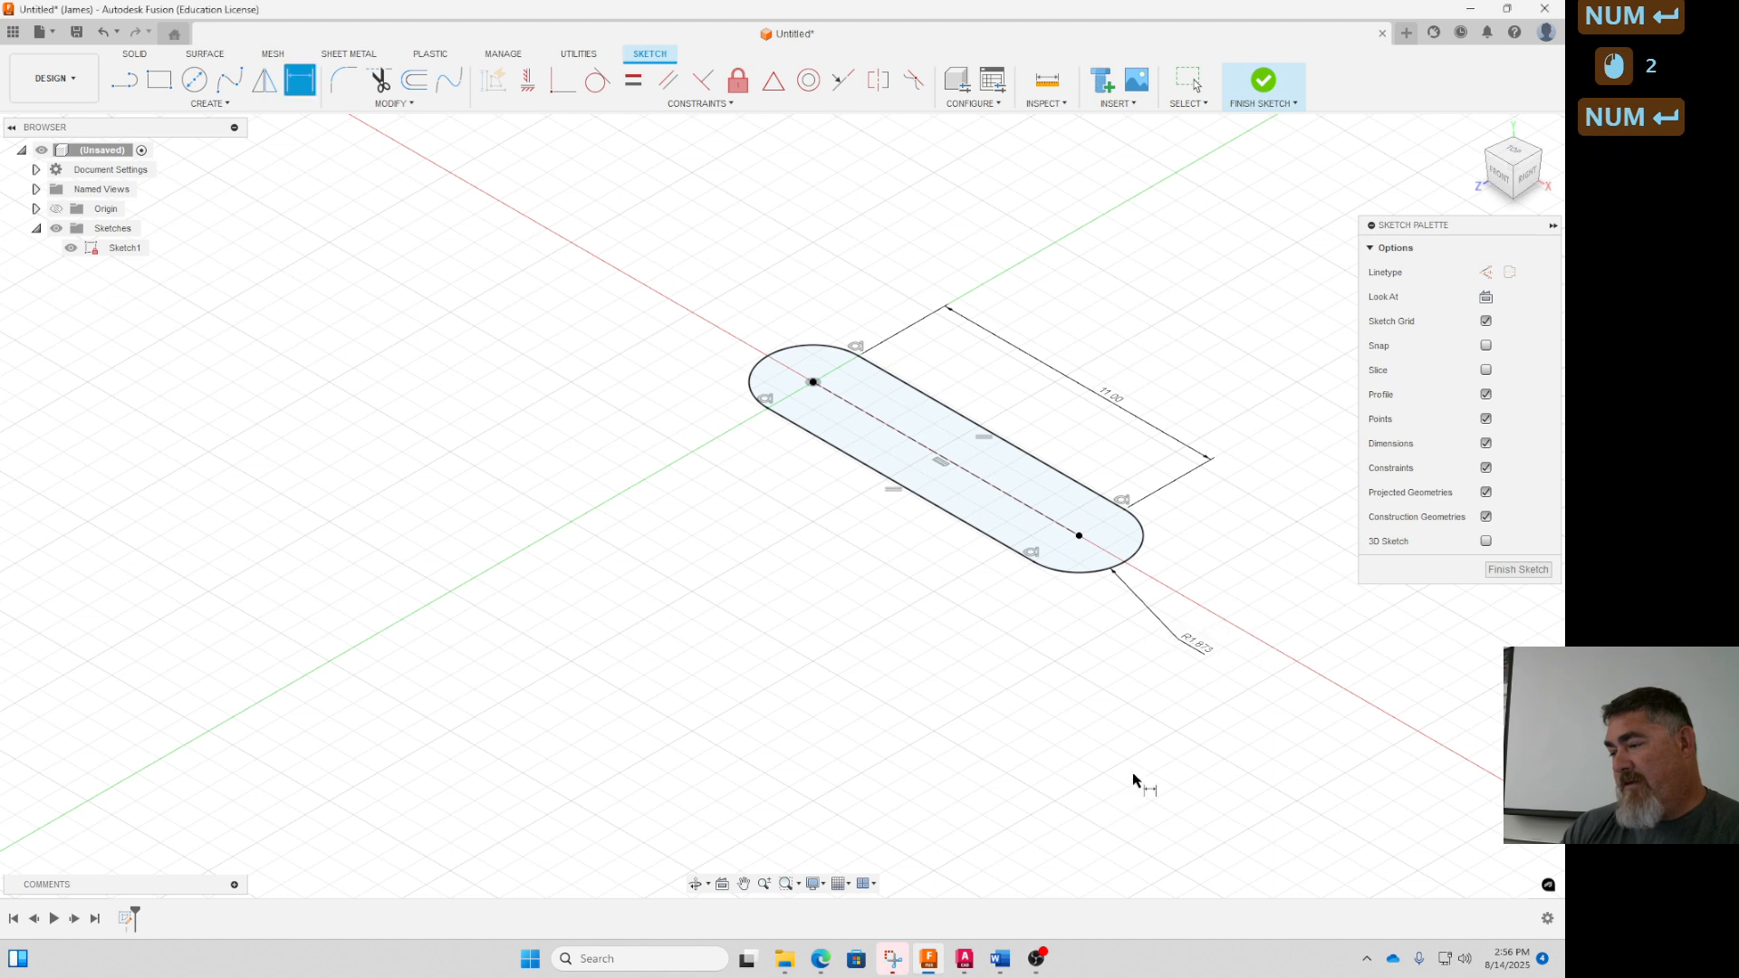
key("Escape")
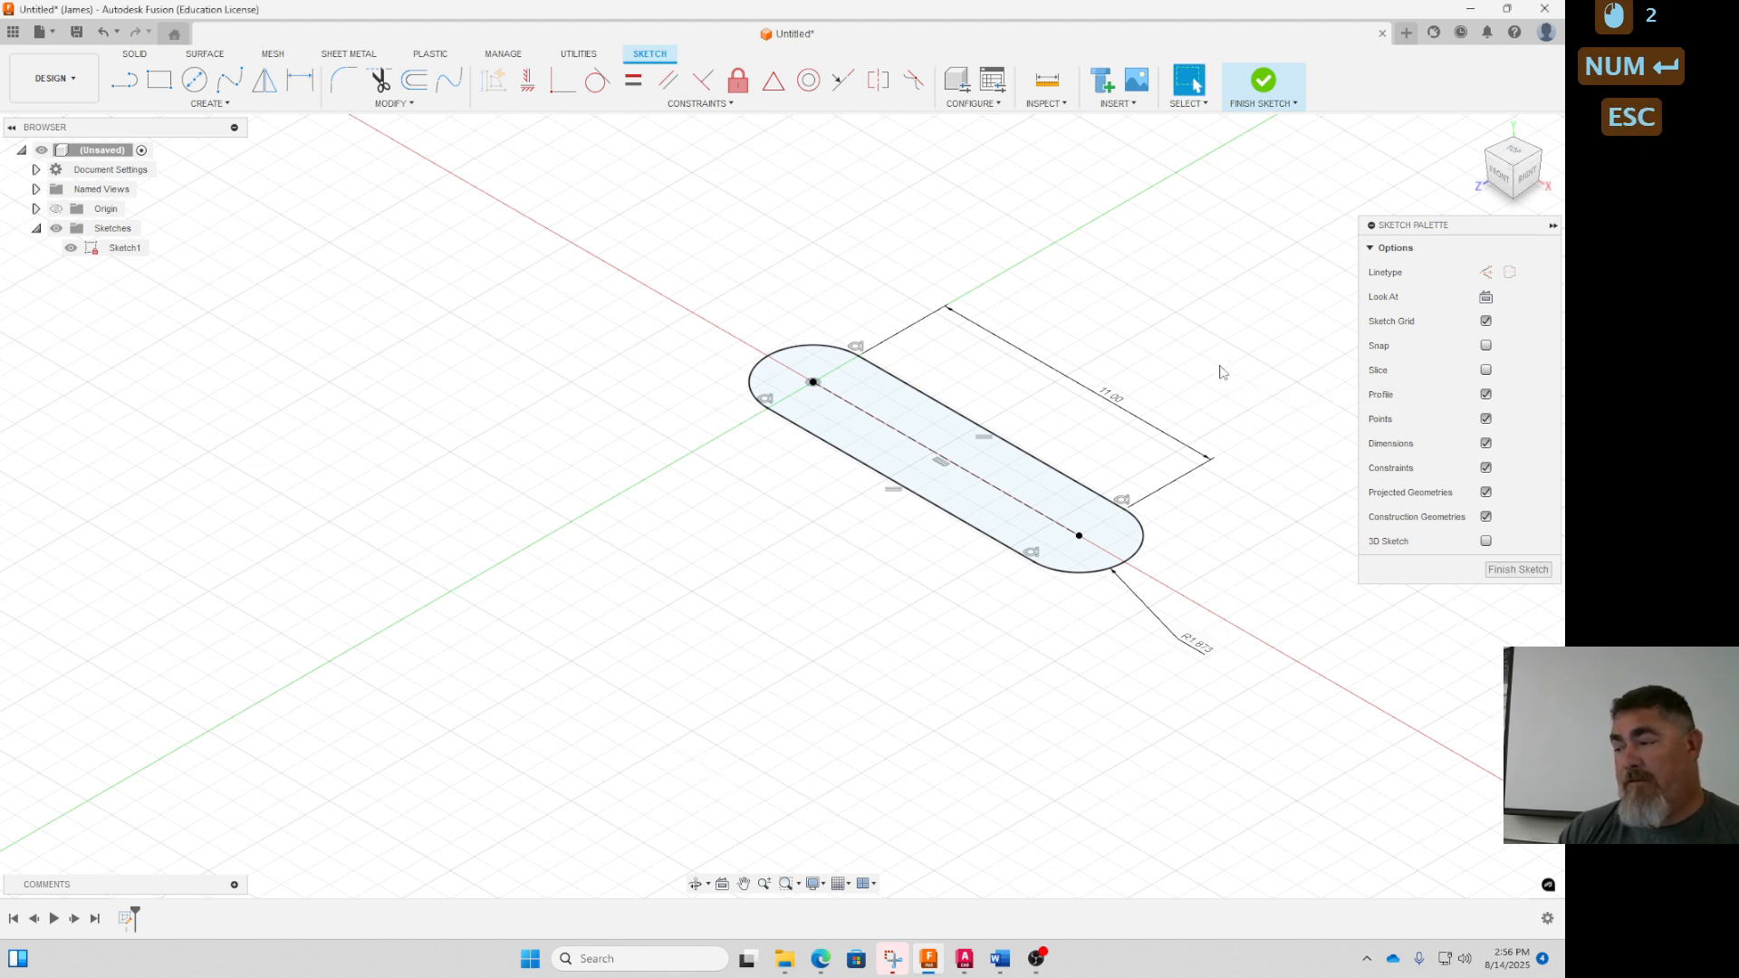
Delete the whole Center to Center Slot from the sketch, including its centerline and dimensions
mouse_move(1232, 362)
left_mouse_down()
mouse_move(932, 692)
mouse_move(942, 681)
left_mouse_up()
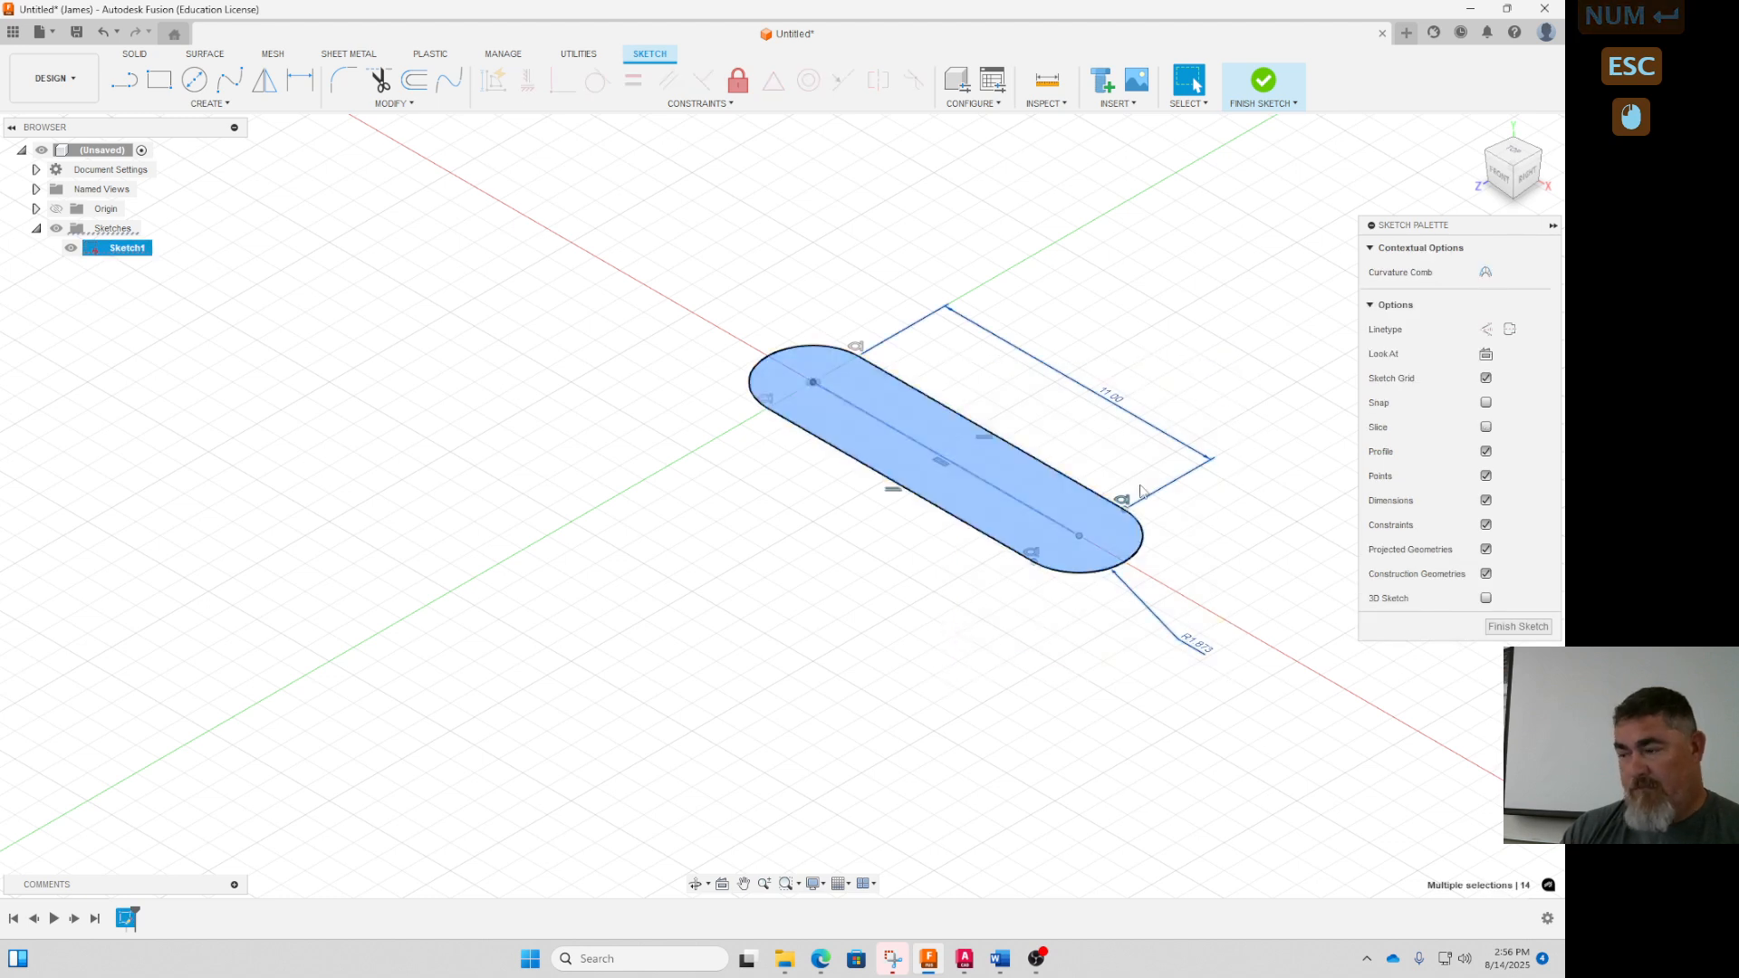
left_click(1039, 444)
double_click(1039, 445)
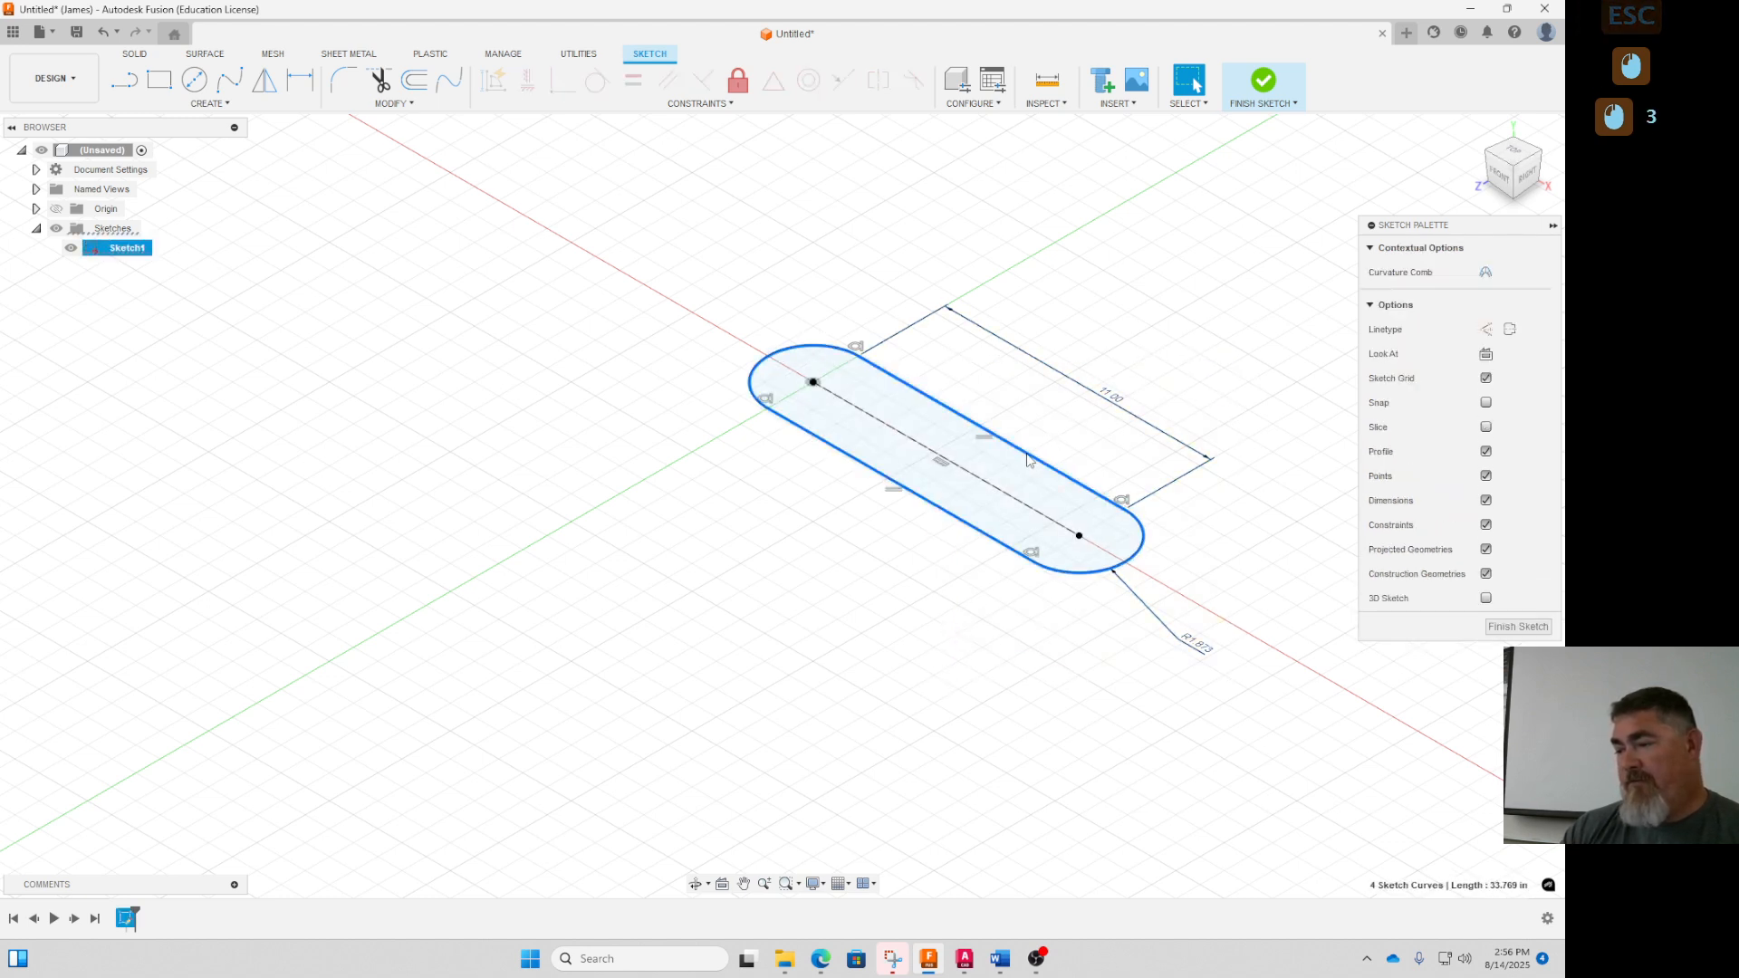
key("Delete")
left_click(974, 480)
key("Delete")
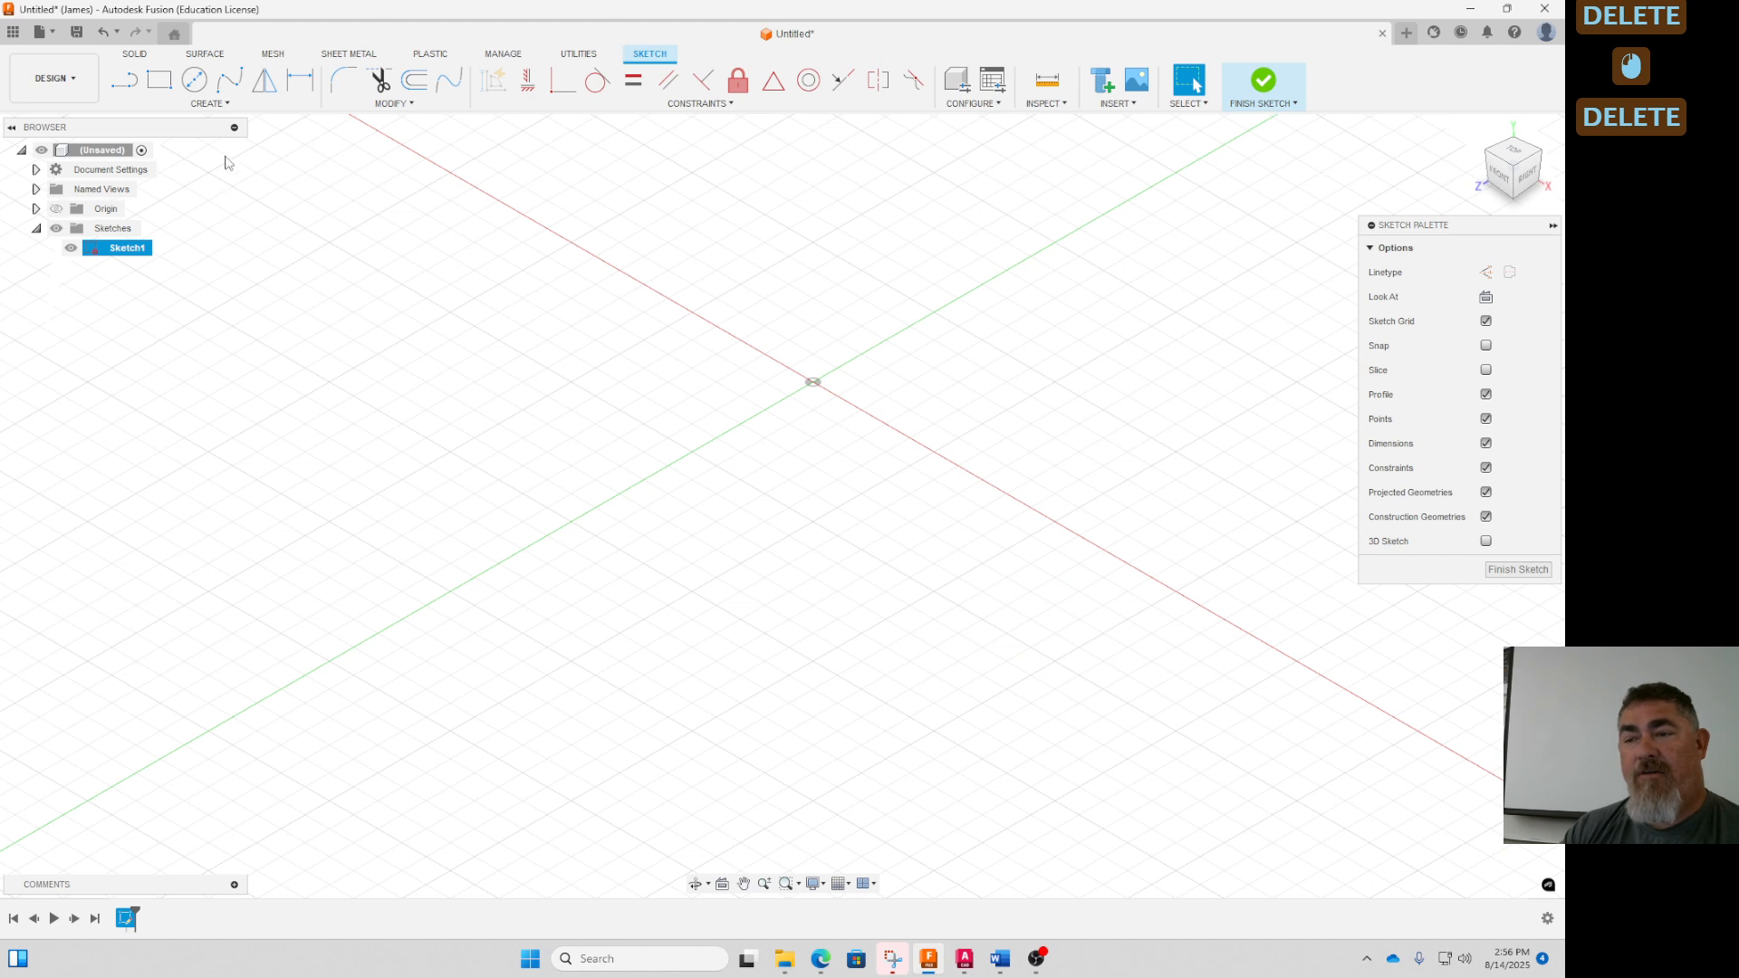
Sketch an Overall Slot from the origin along the red axis, about 16 in long overall and 3.7 in wide
left_click(217, 107)
left_click(190, 222)
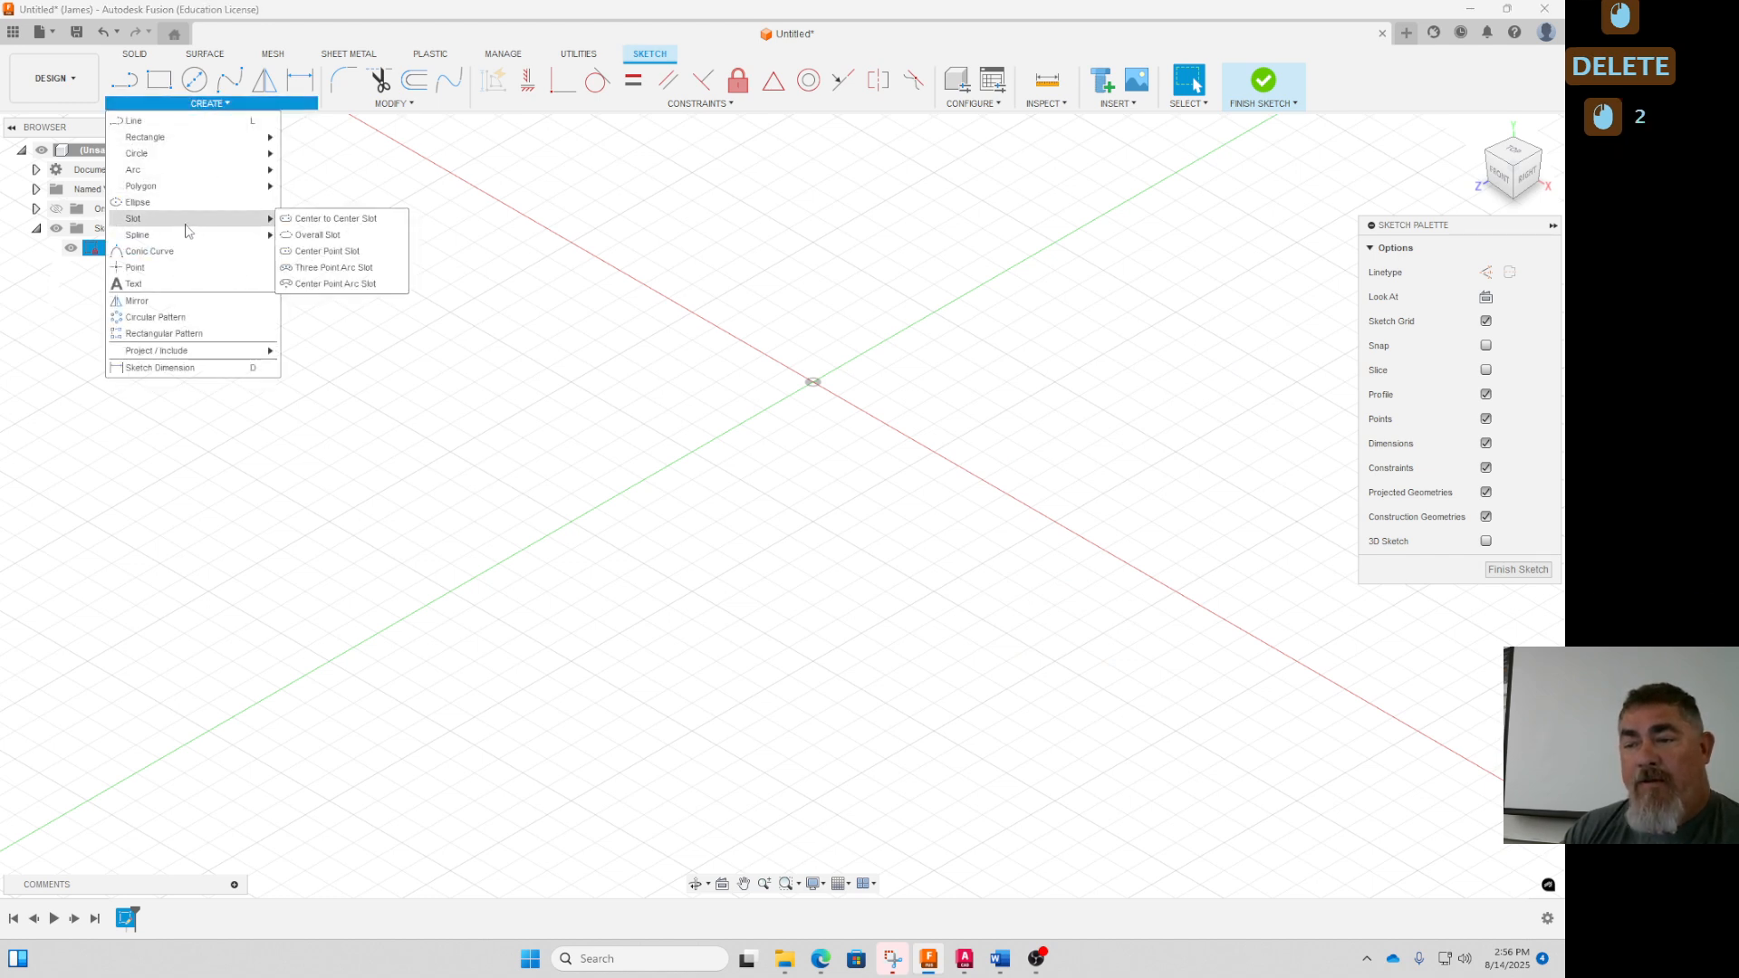
left_click(340, 251)
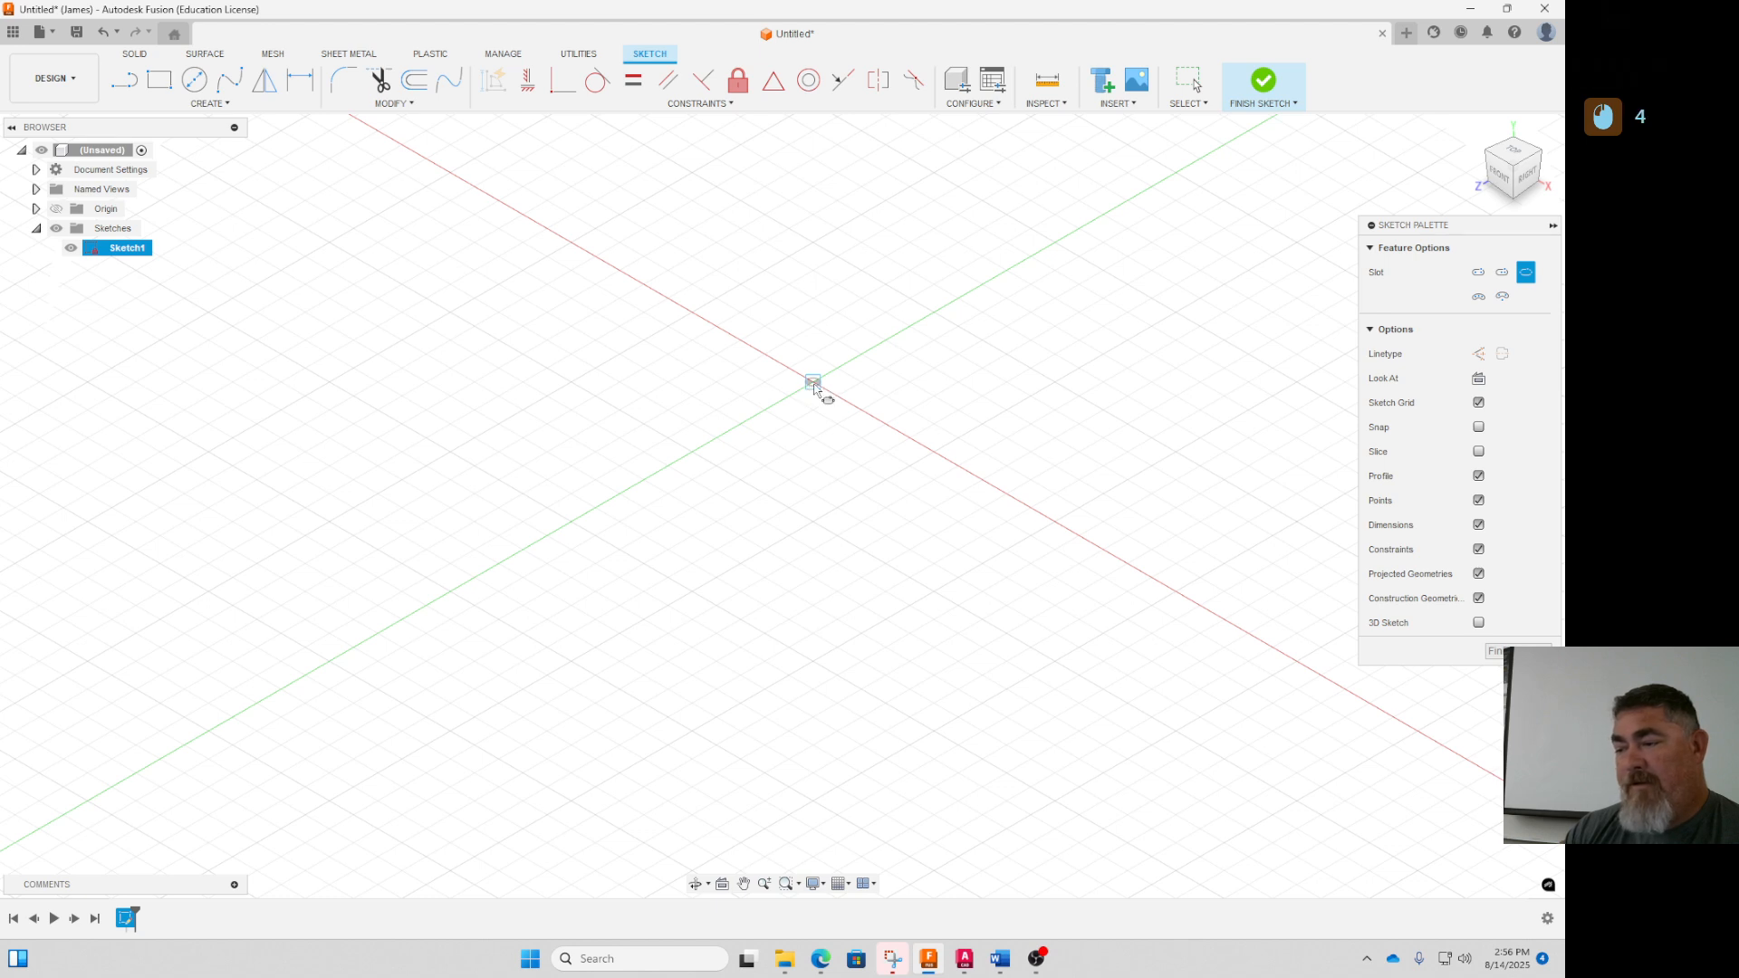
left_click(813, 381)
left_click(1106, 551)
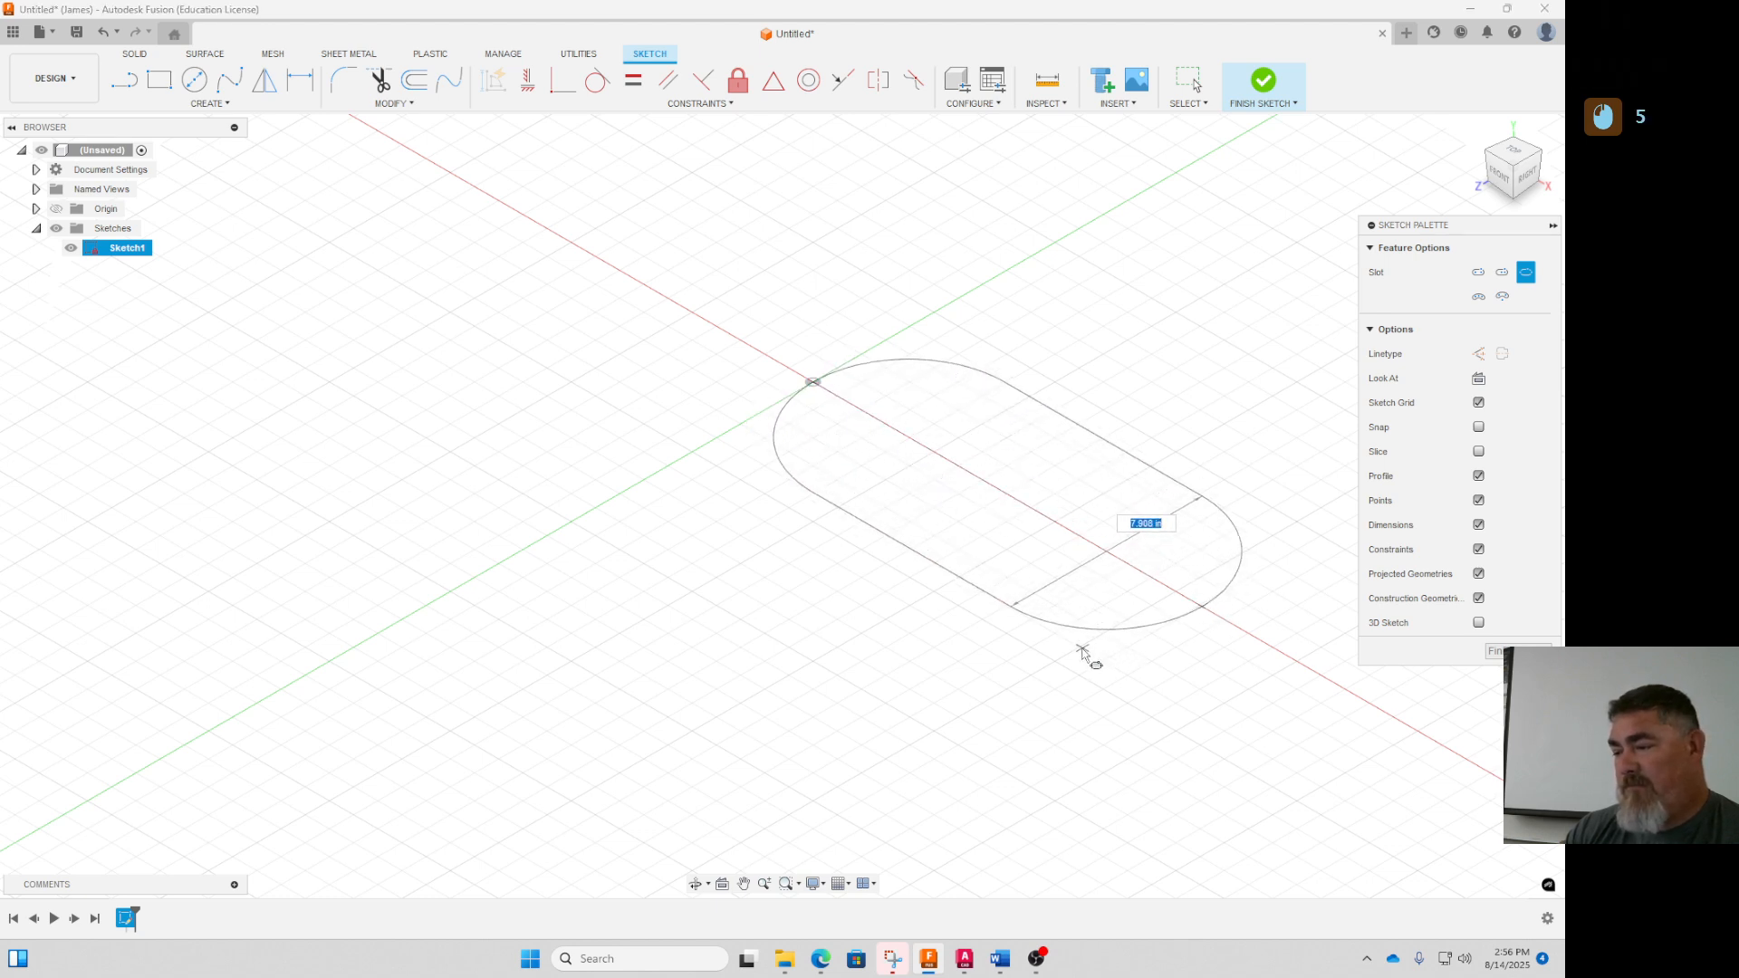
left_click(1126, 625)
key("Escape")
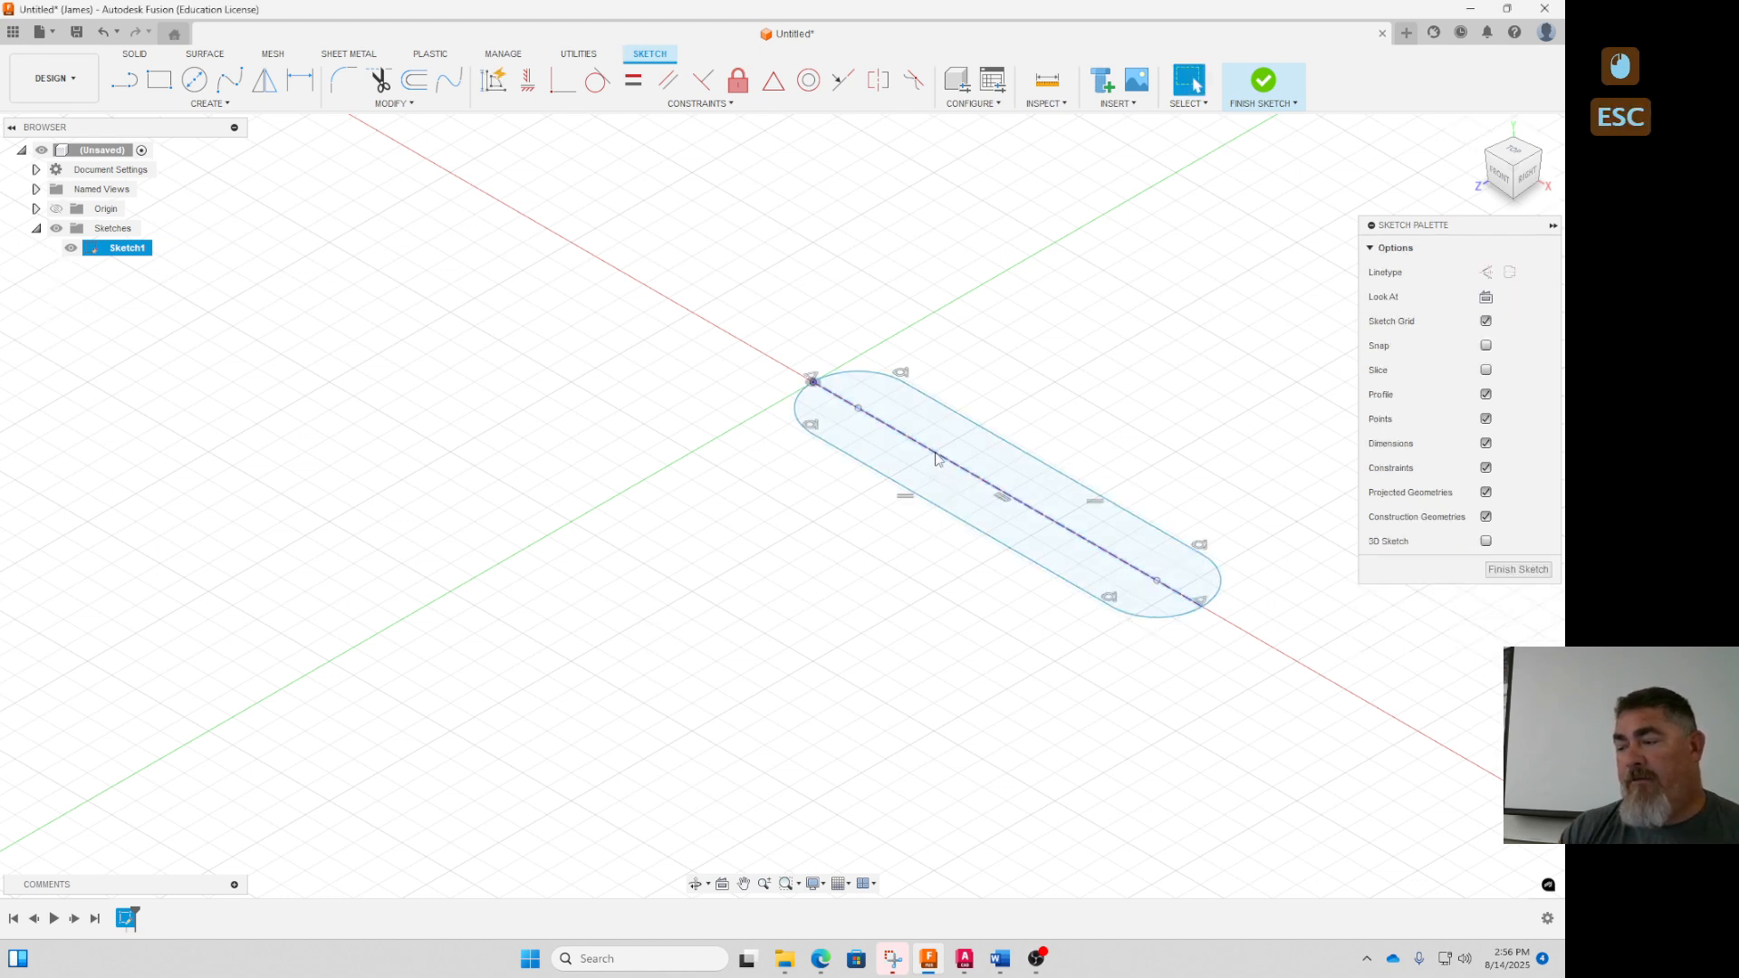
Dimension the slot's end-to-end construction line and set the overall length to 15 in
left_click(1096, 538)
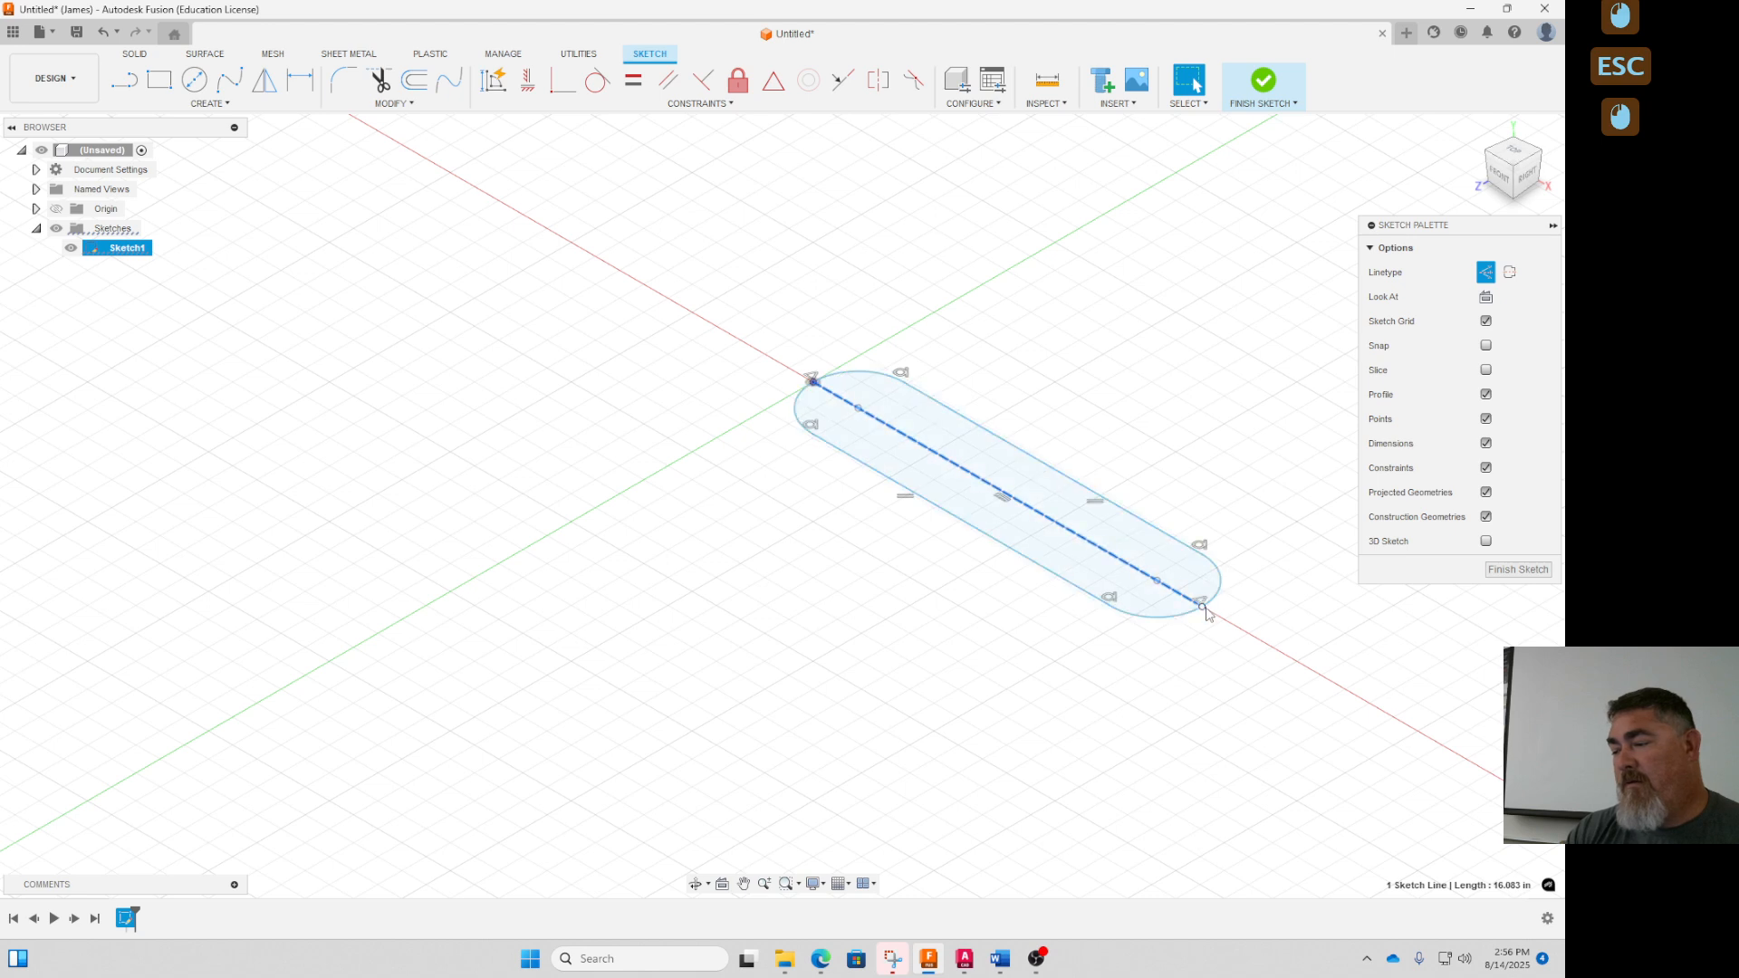
left_click(1157, 532)
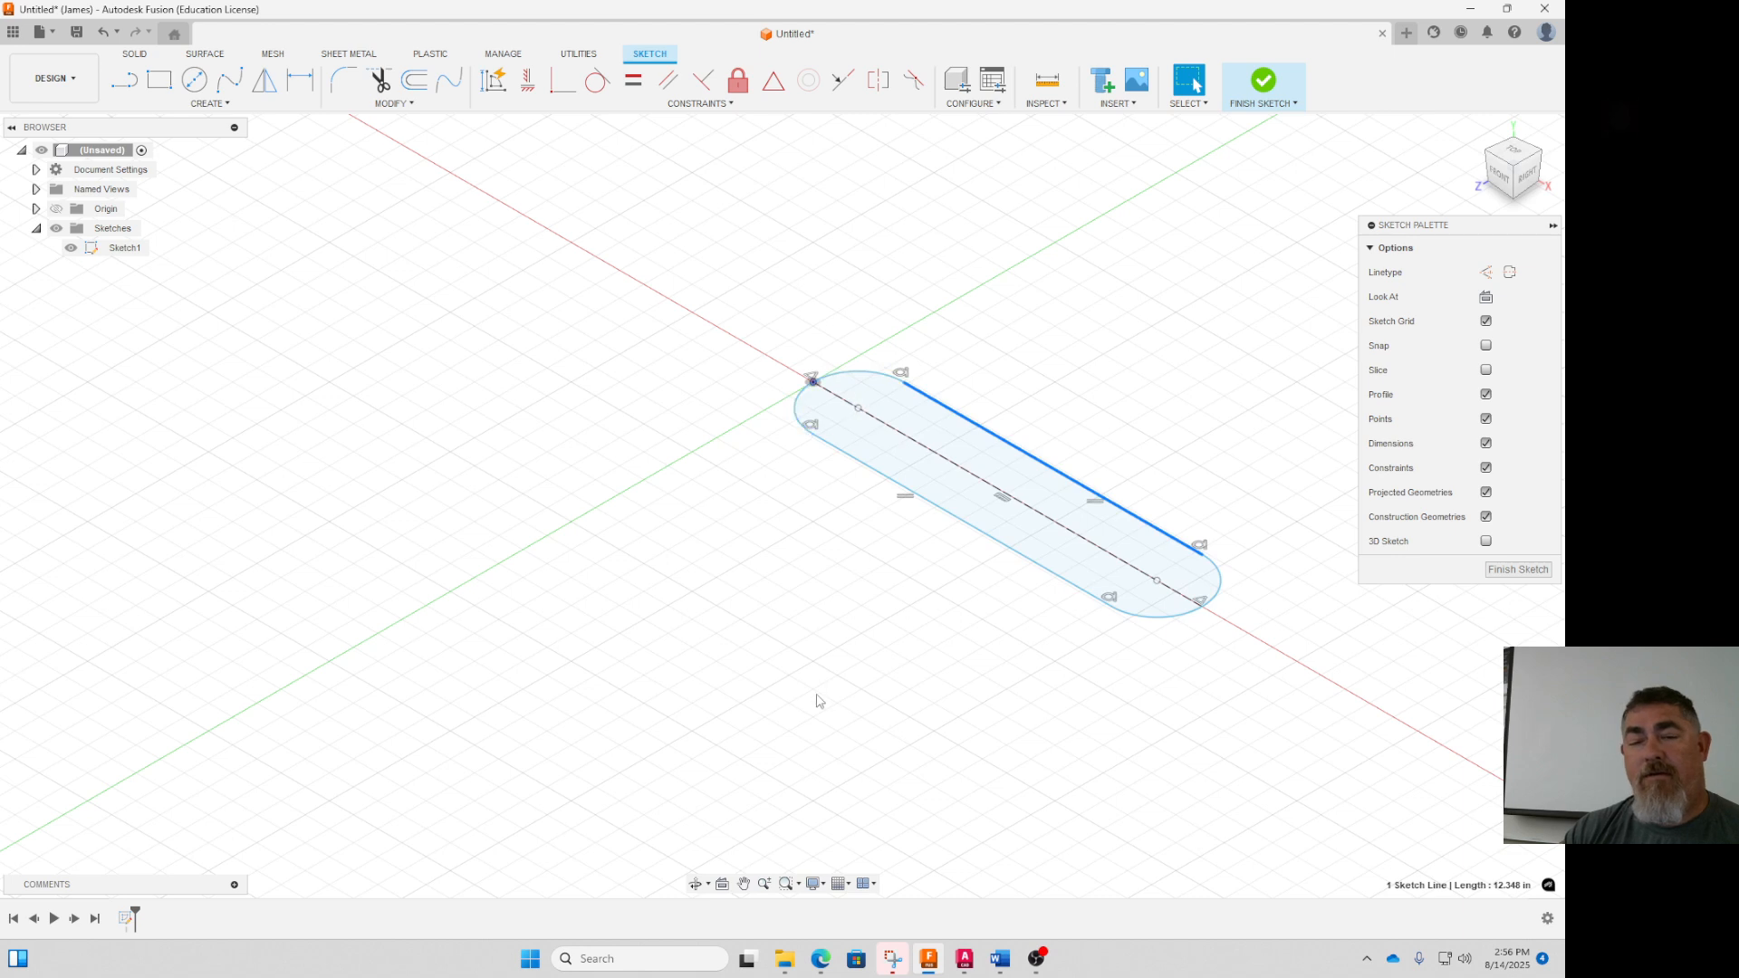
key("d")
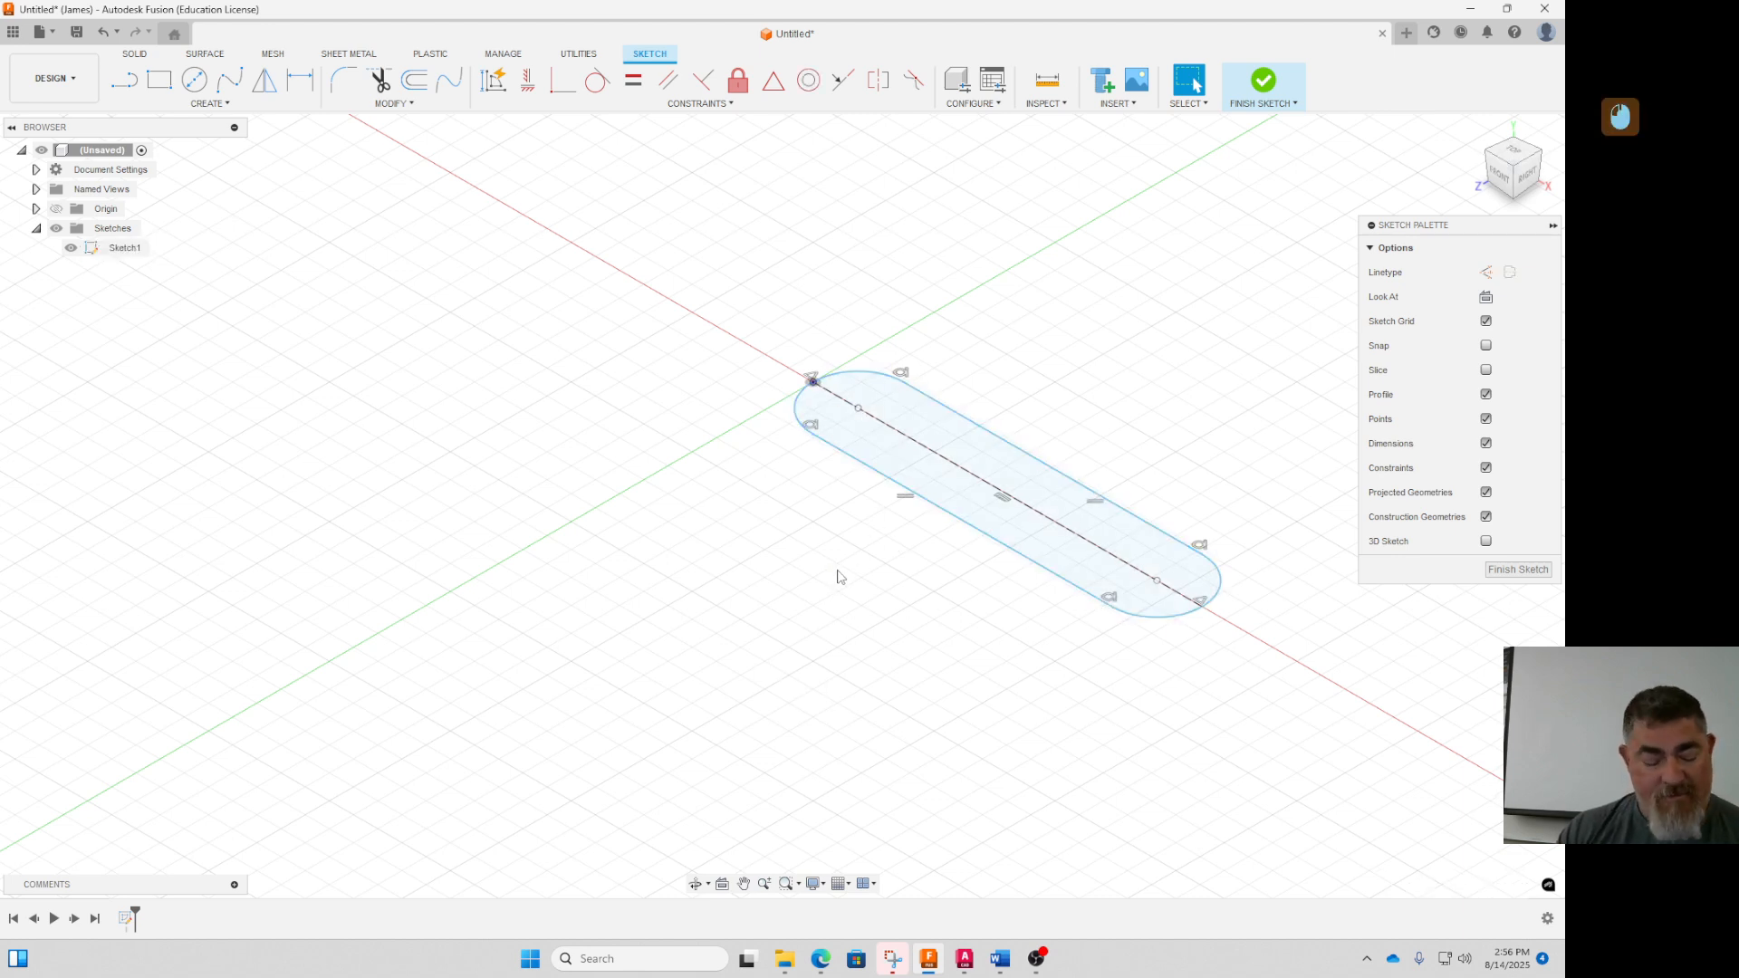
left_click(1004, 492)
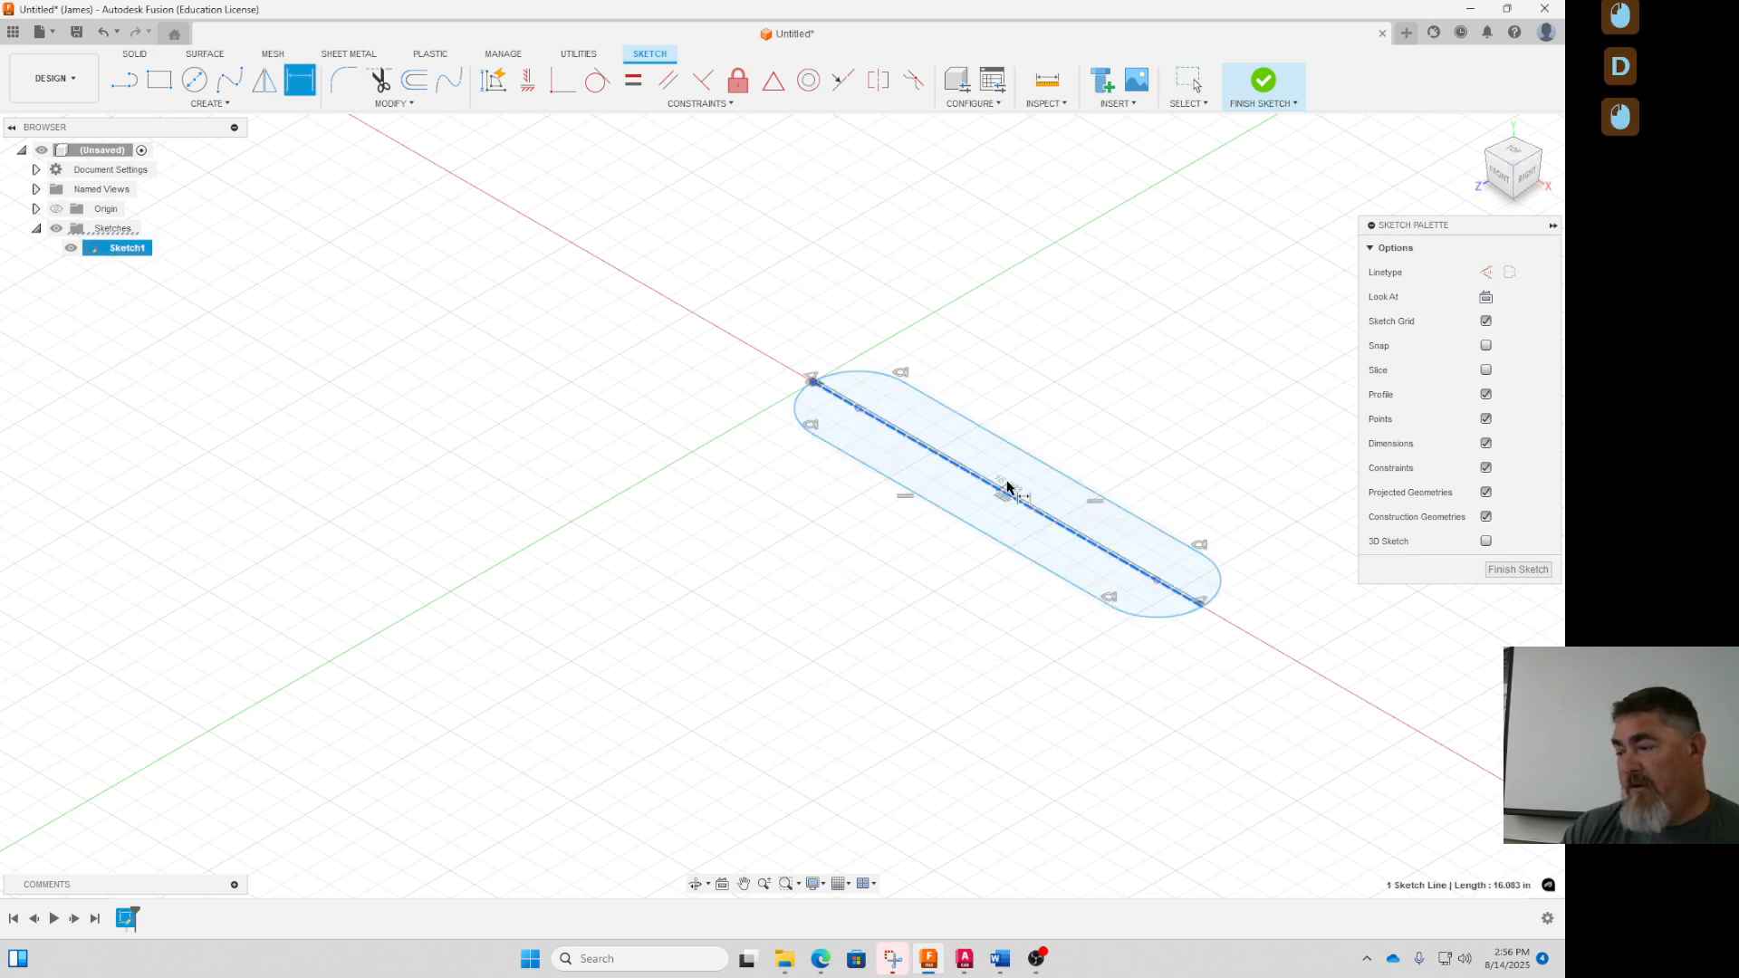
left_click(1096, 396)
type("15")
key("Return")
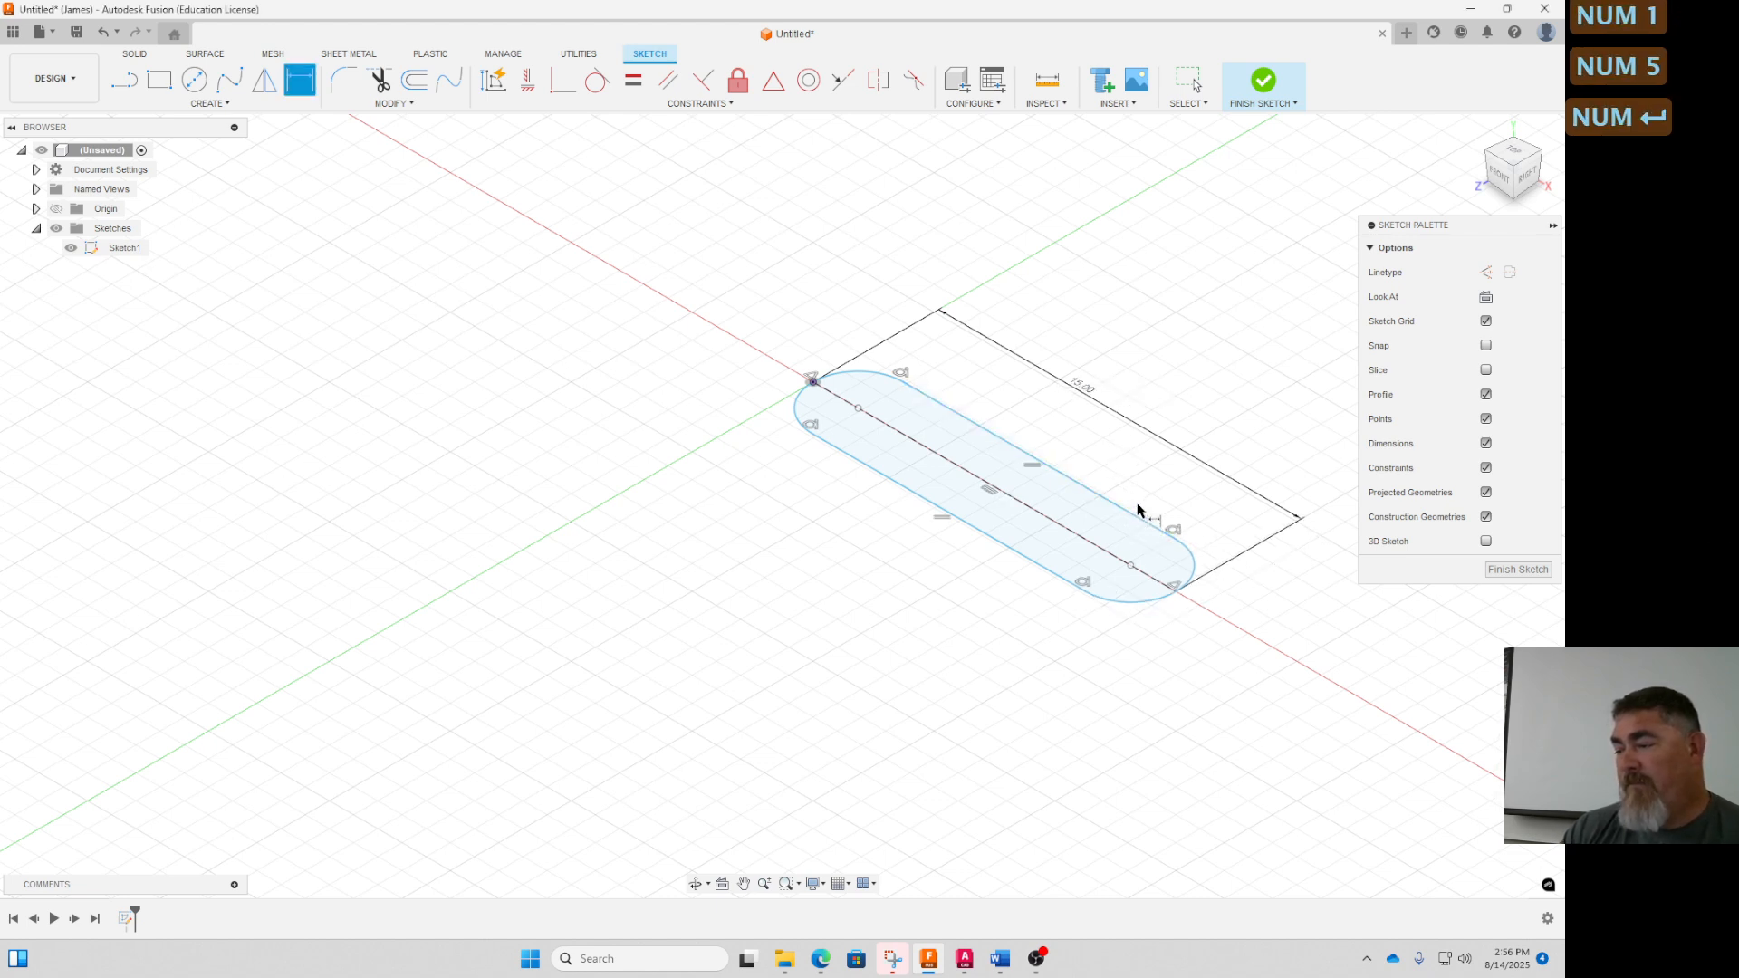
Dimension the distance between the slot's two straight edges and set the width to 4 in
left_click(1097, 498)
left_click(1010, 548)
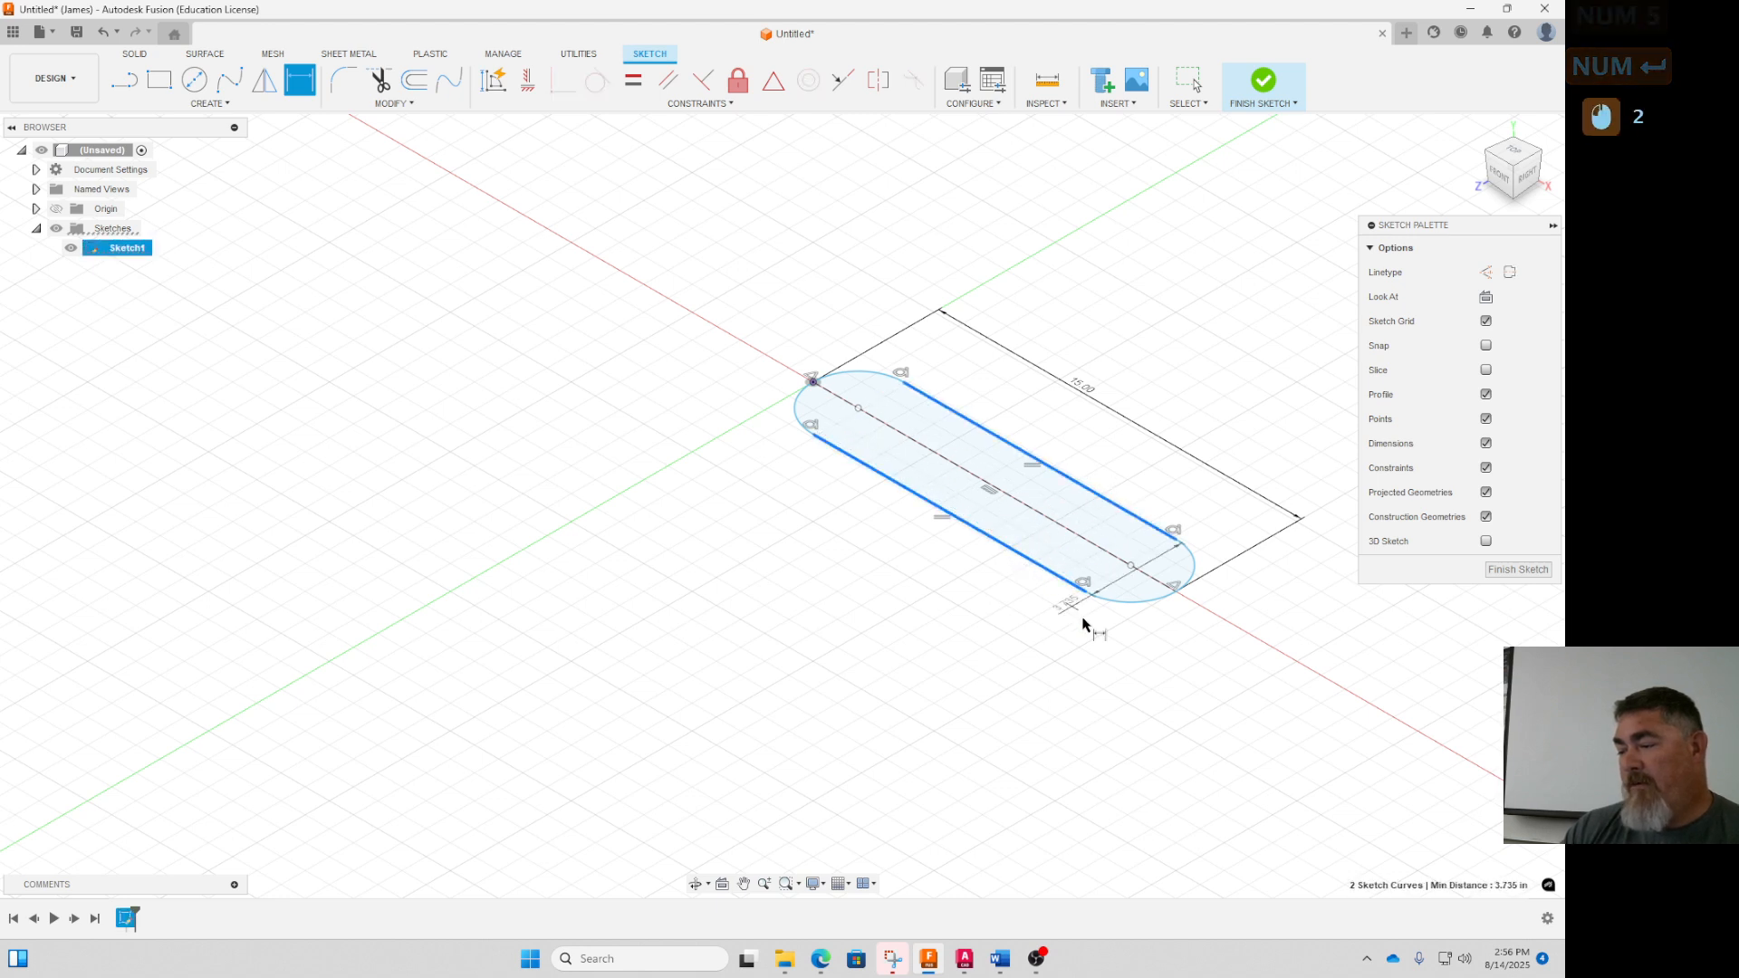
left_click(1123, 668)
type("4")
key("Return")
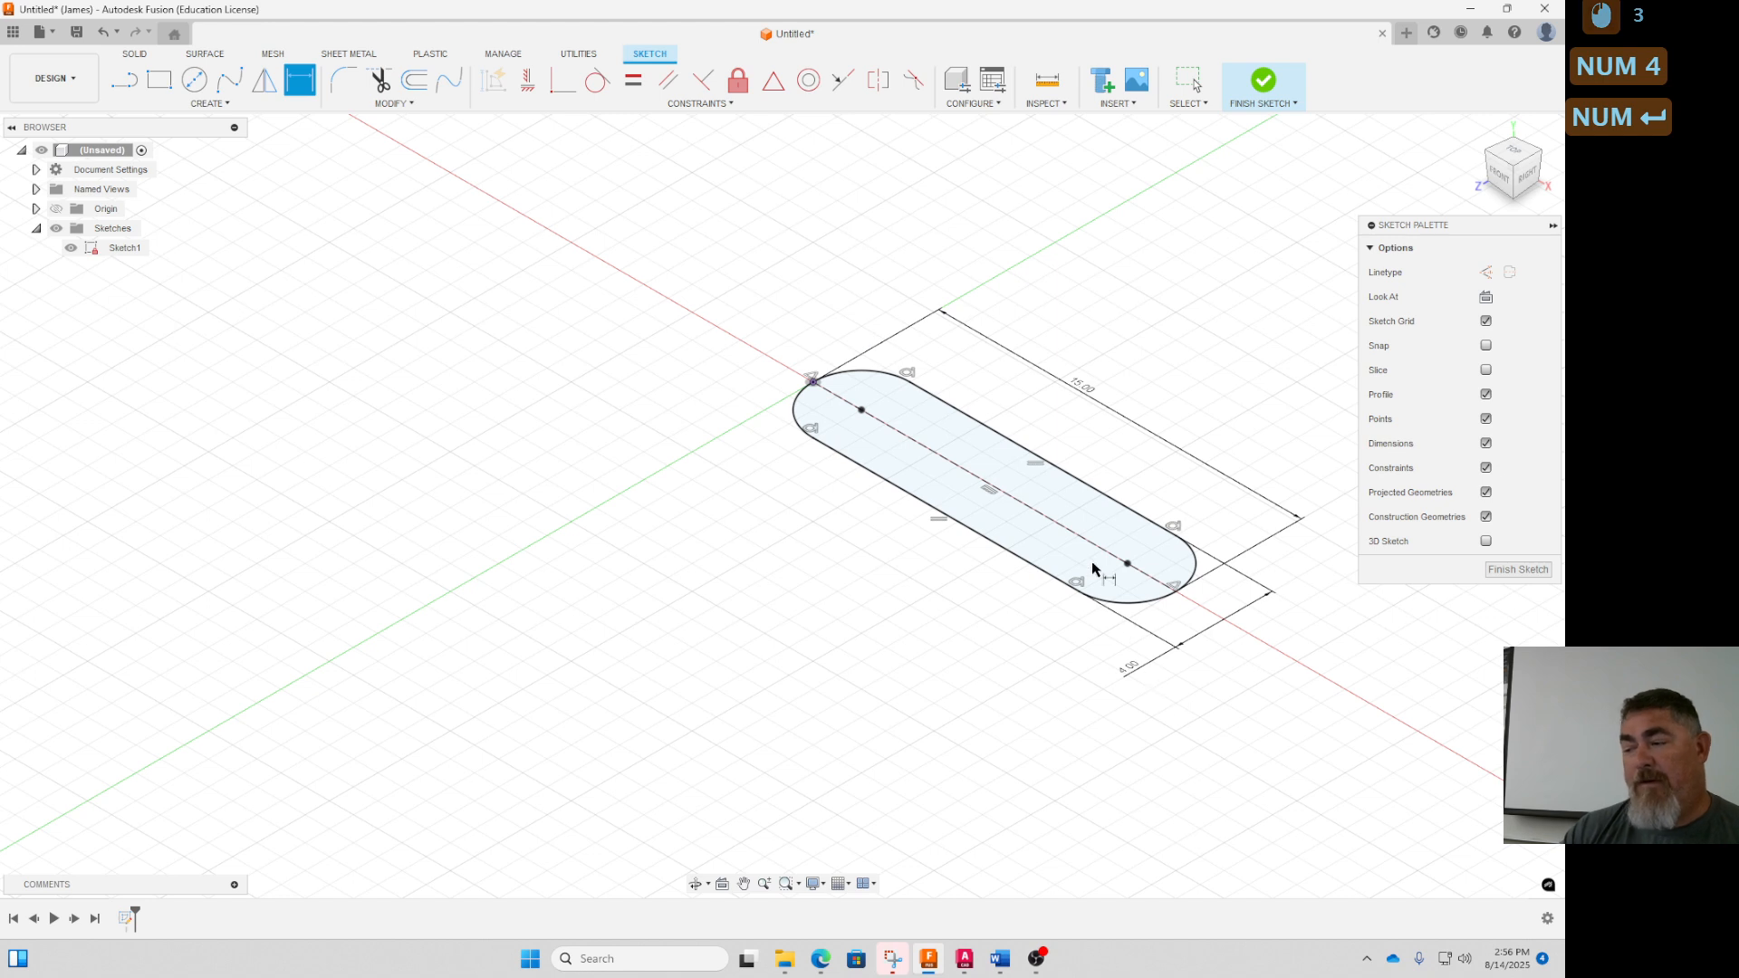
Delete the 4 in width dimension from the slot
key("Escape")
left_click(1131, 673)
key("Delete")
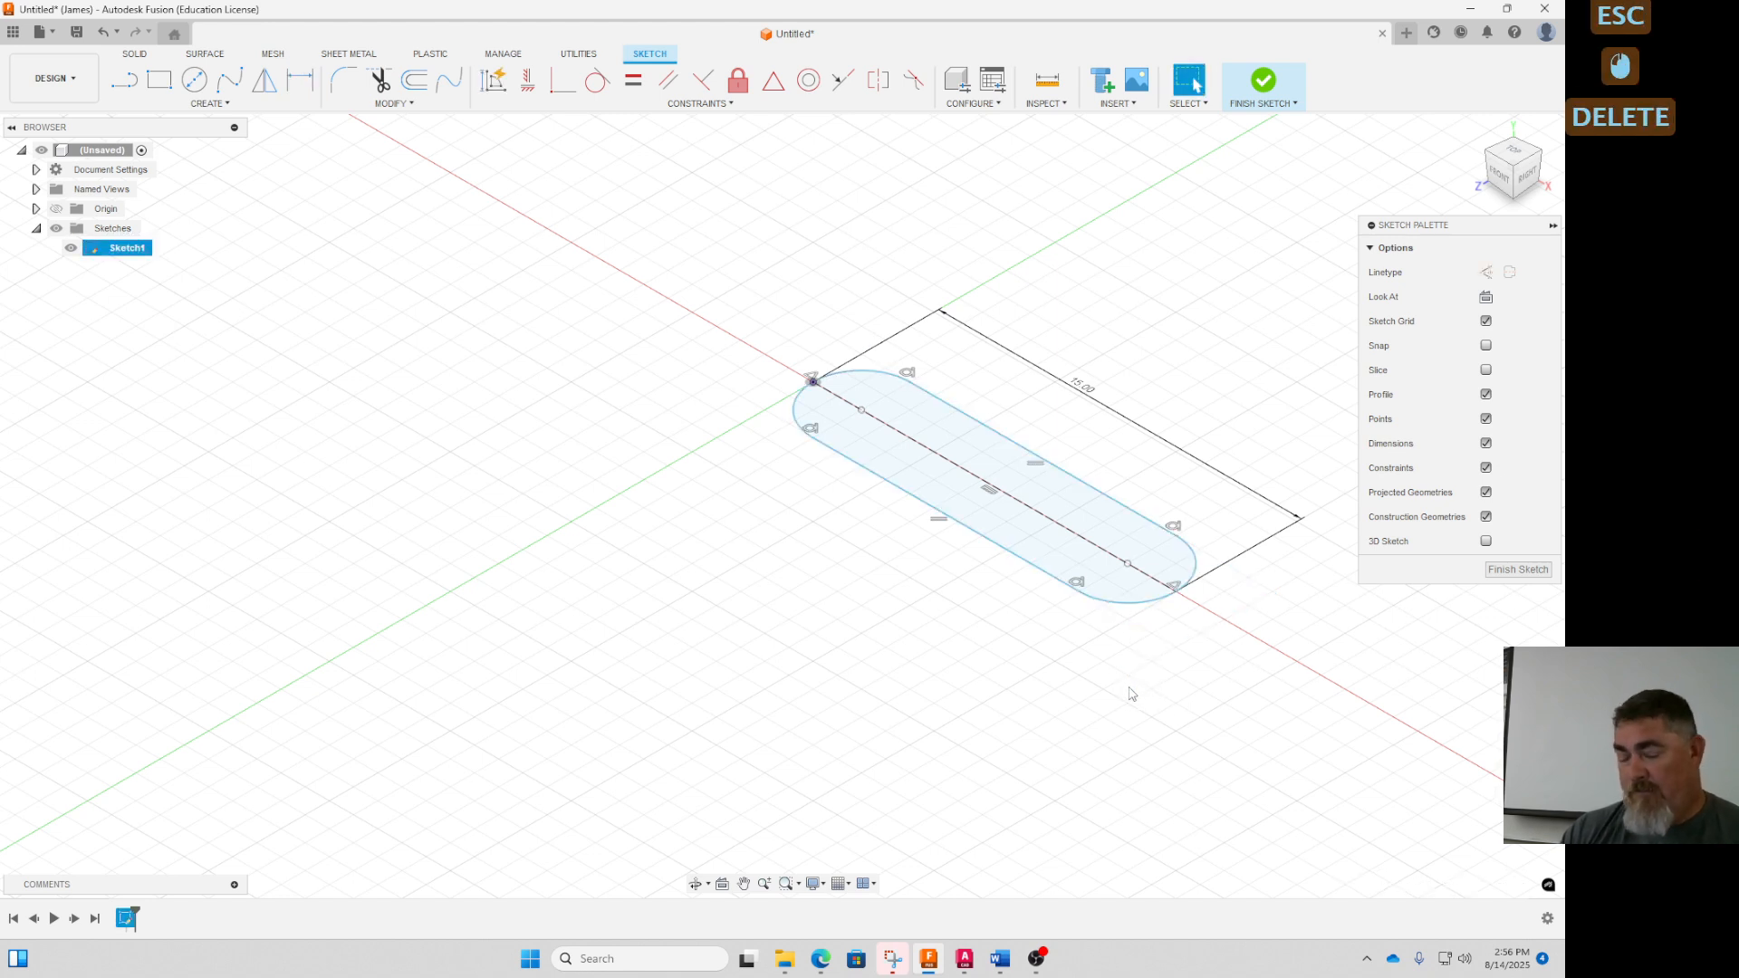
Dimension the end arc farthest from the origin, trying the diameter option and switching back to radius before placing it
key("d")
left_click(1139, 604)
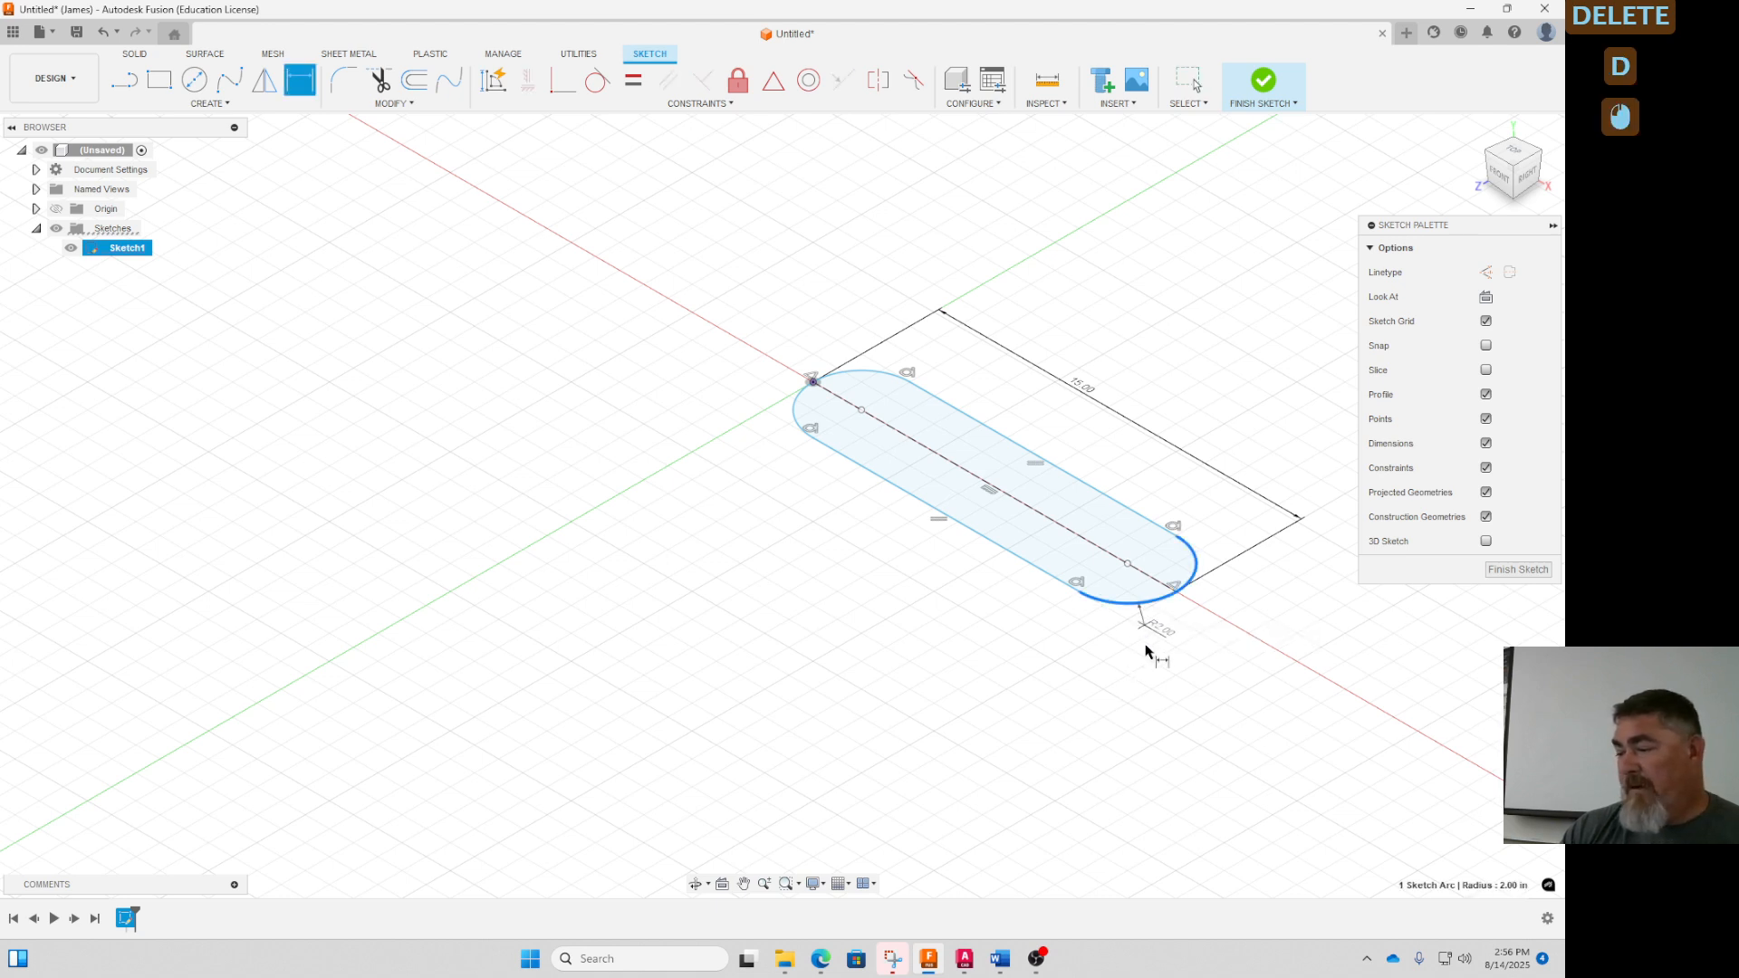
right_click(1139, 717)
left_click(1143, 827)
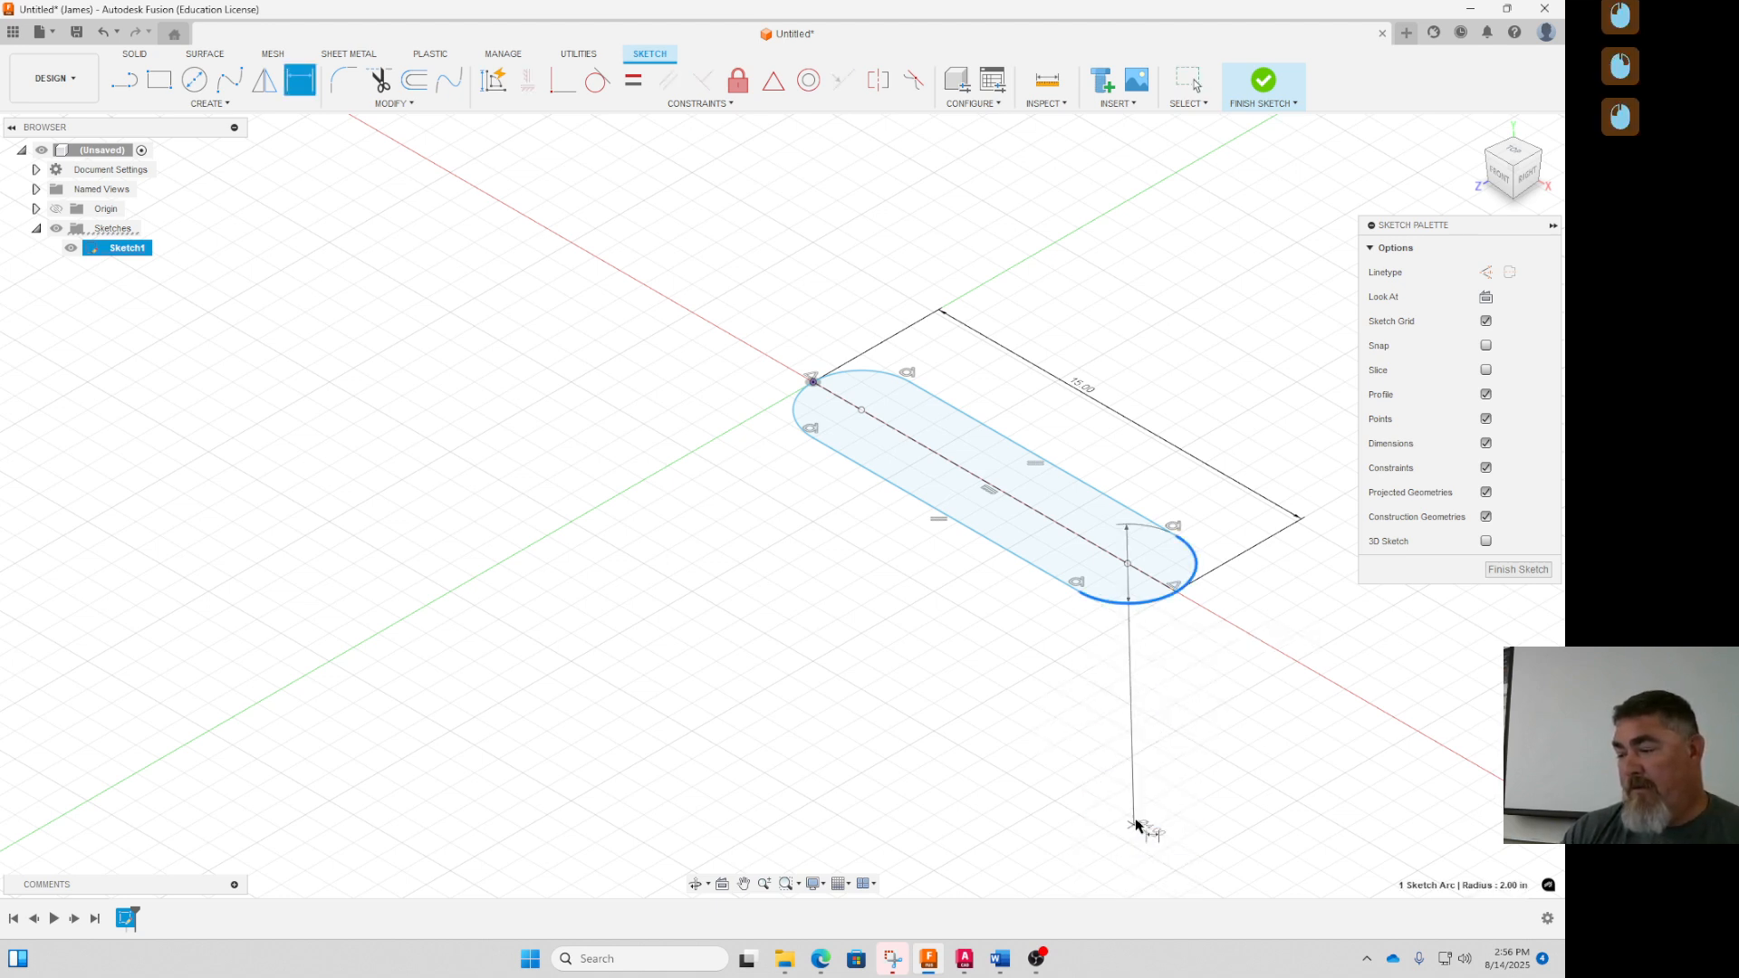
right_click(1151, 671)
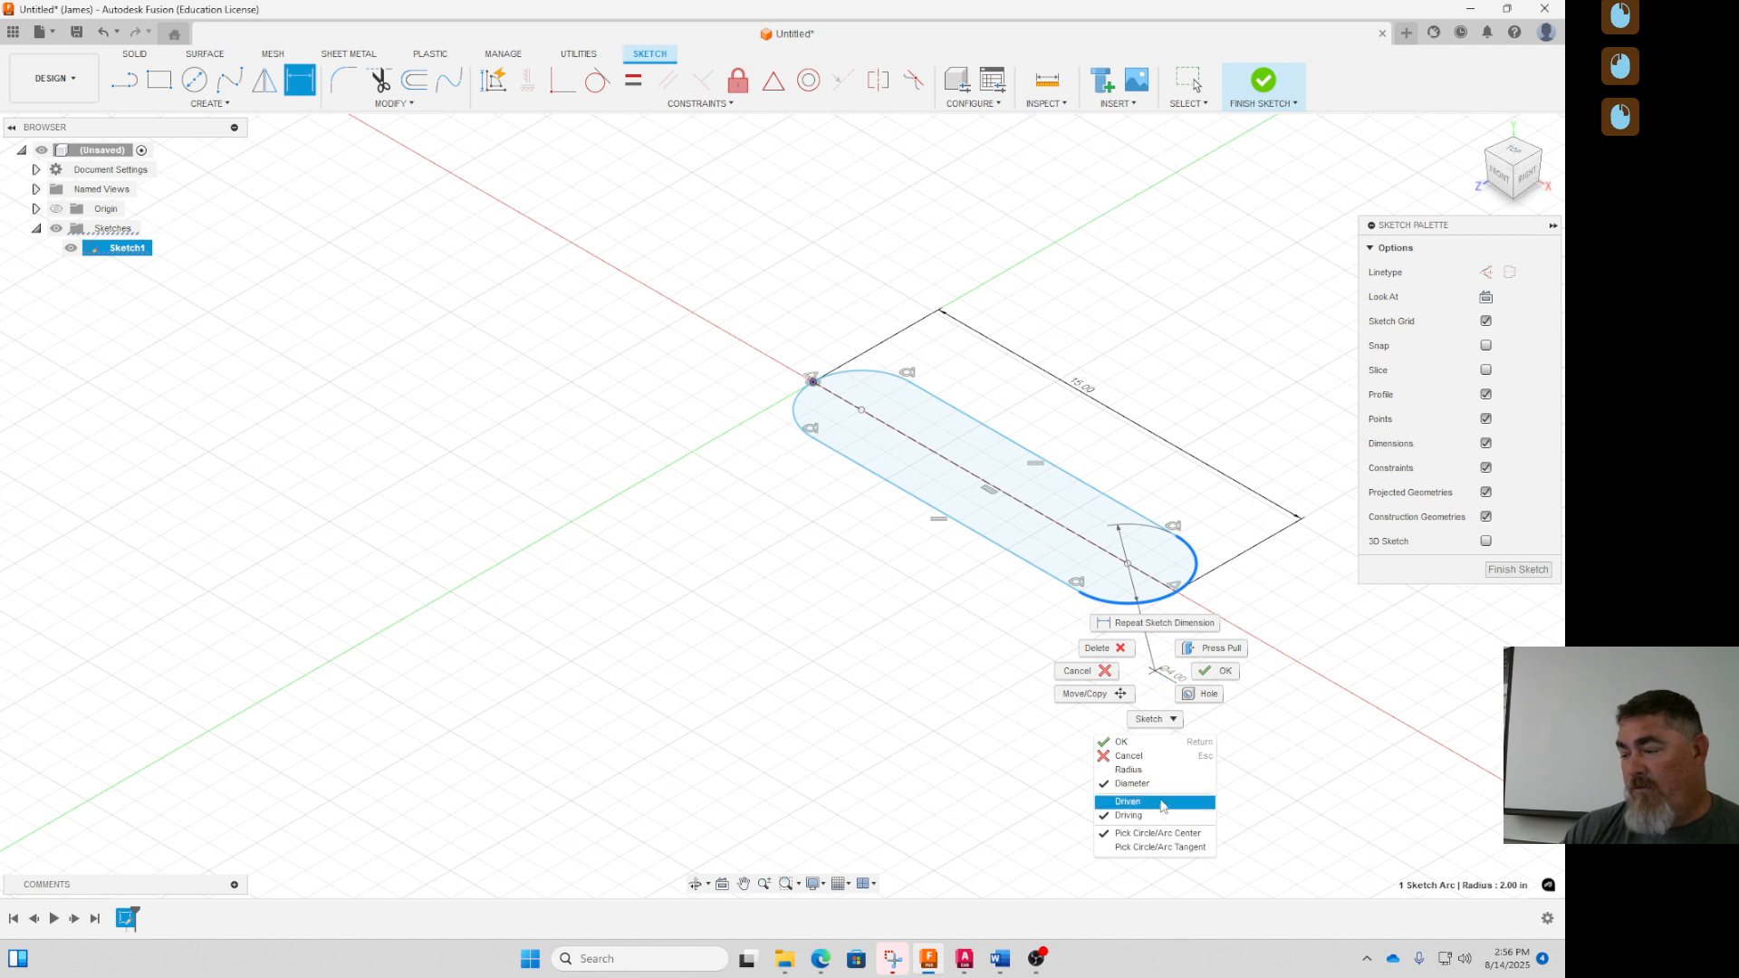
left_click(1154, 770)
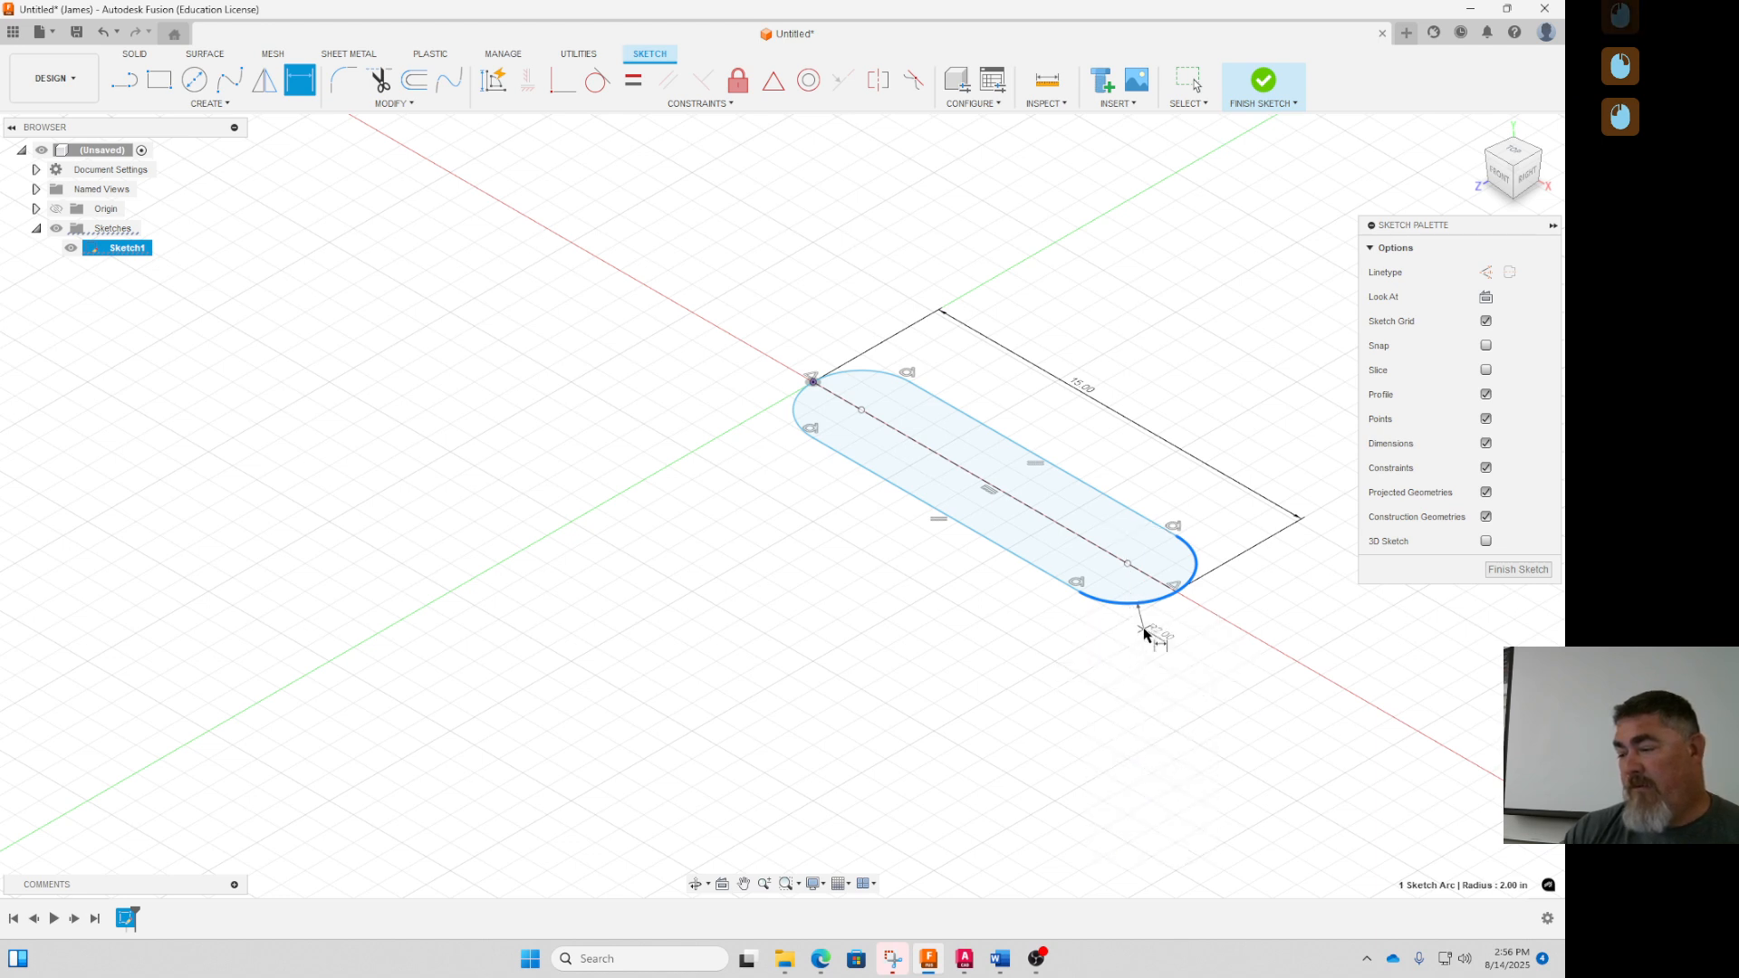
left_click(1142, 649)
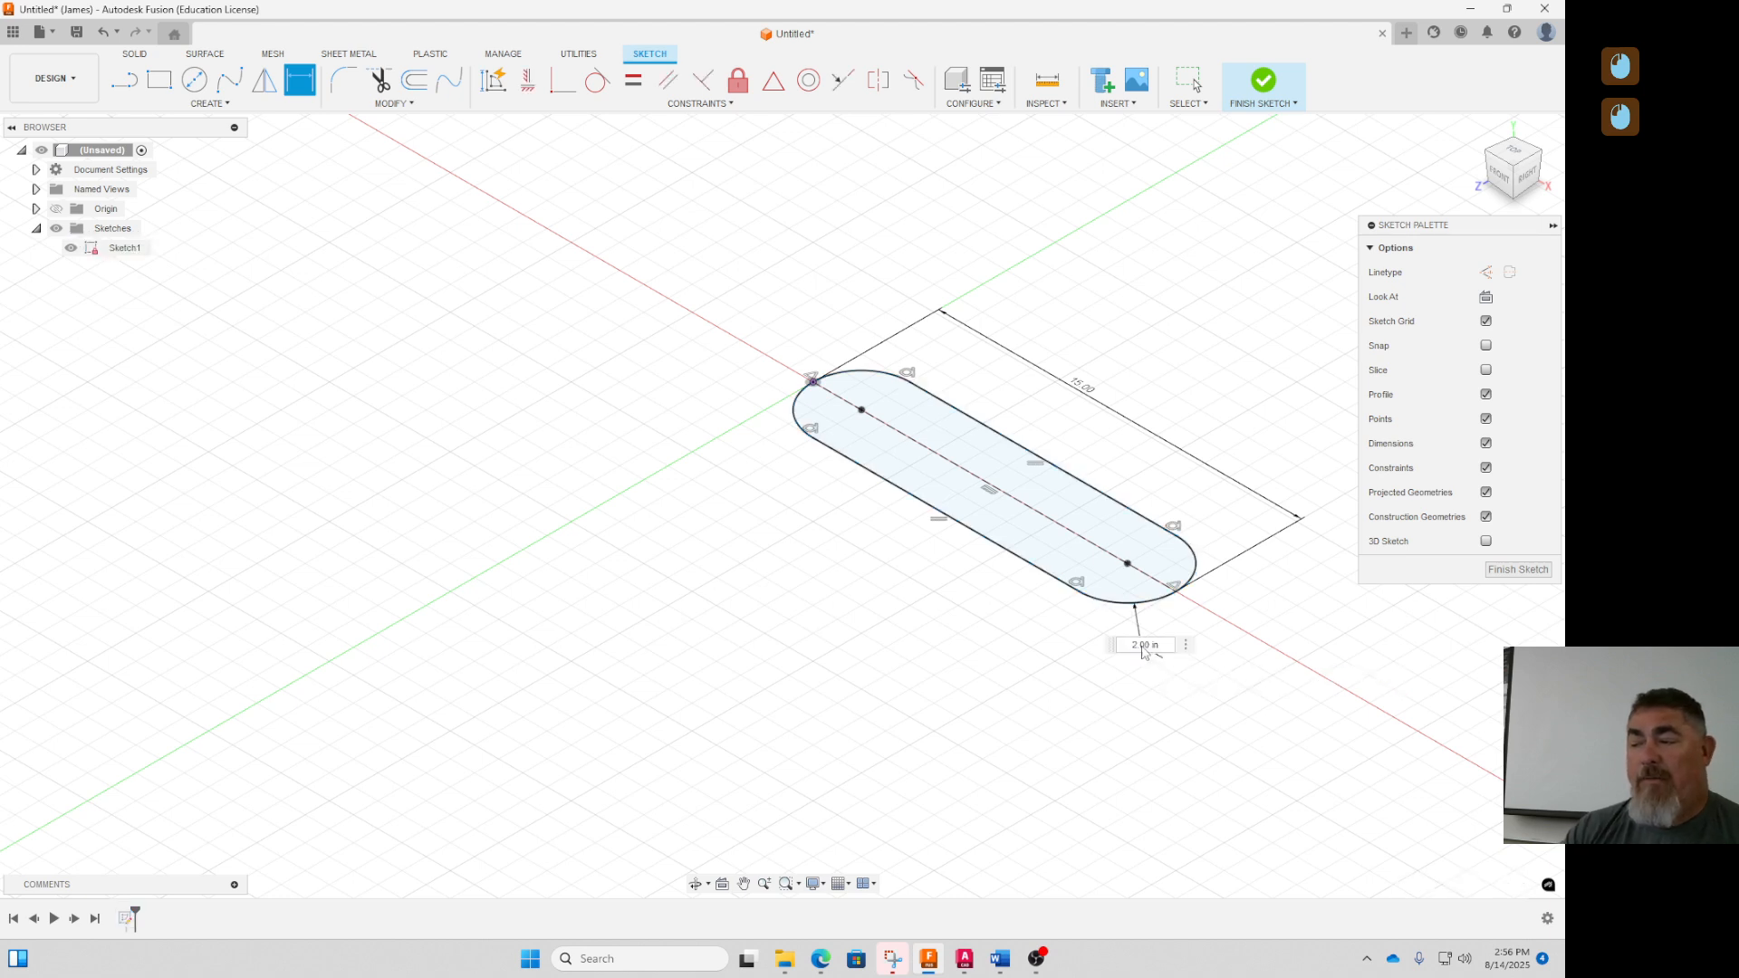
key("Escape")
key("Escape")
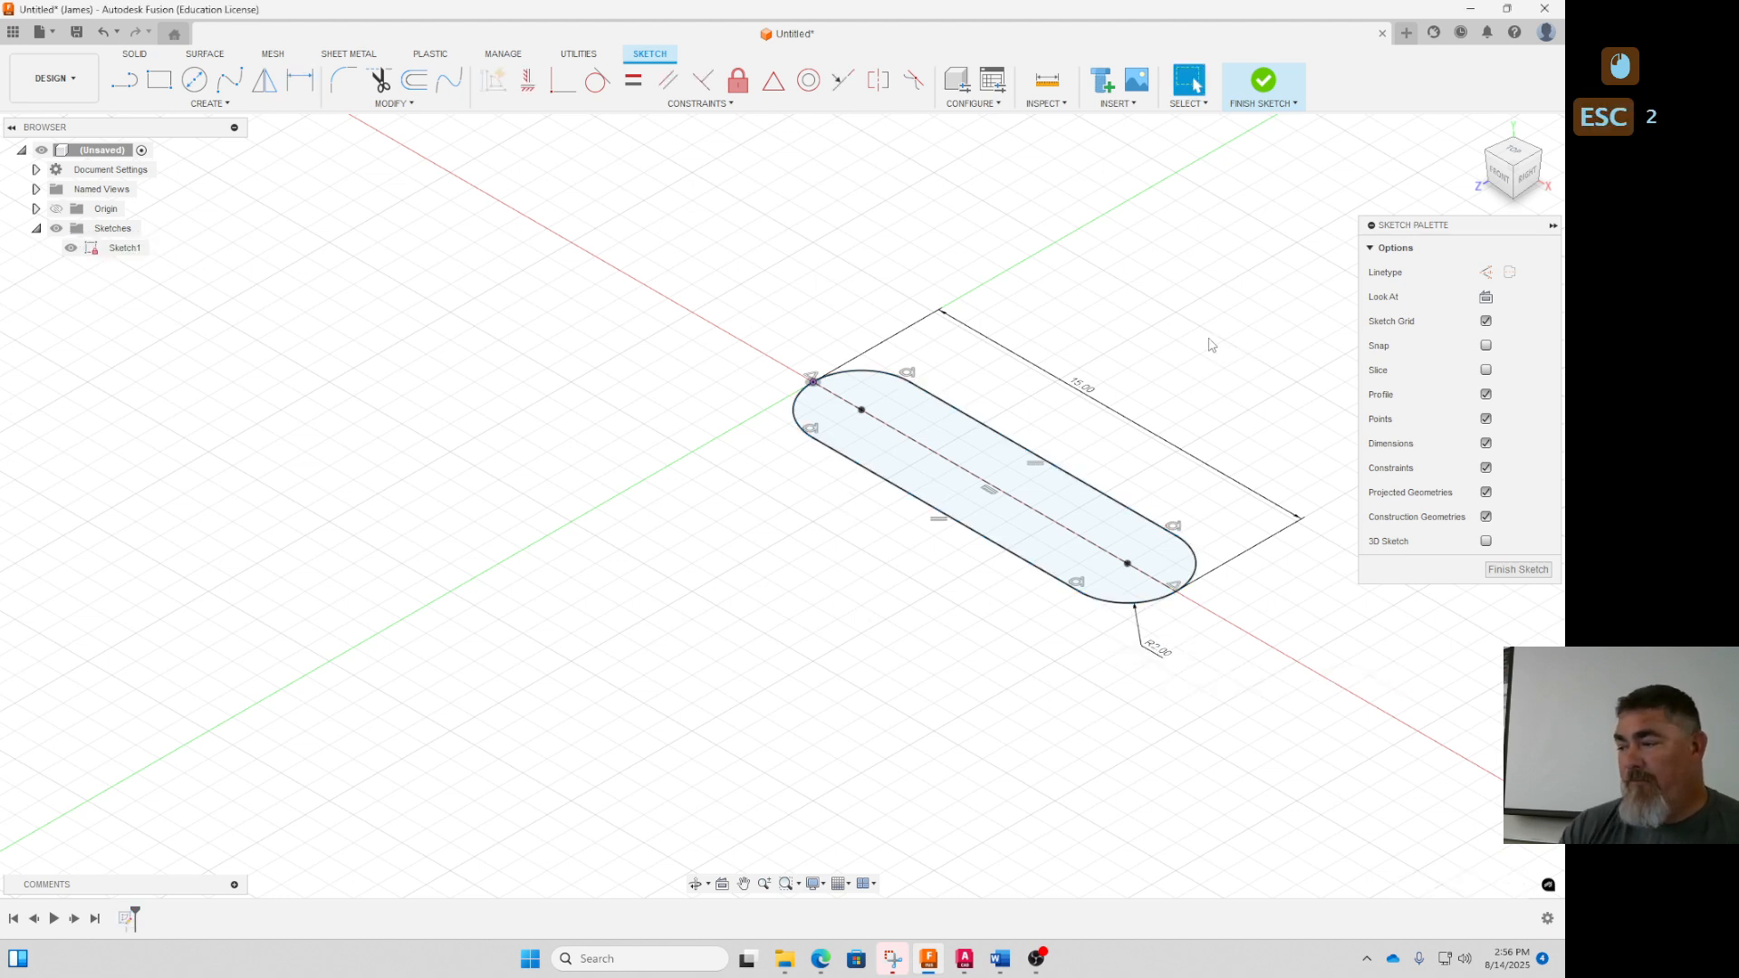
Delete the whole Overall Slot together with its length and radius dimensions
left_click_drag(1211, 336, 761, 690)
key("Delete")
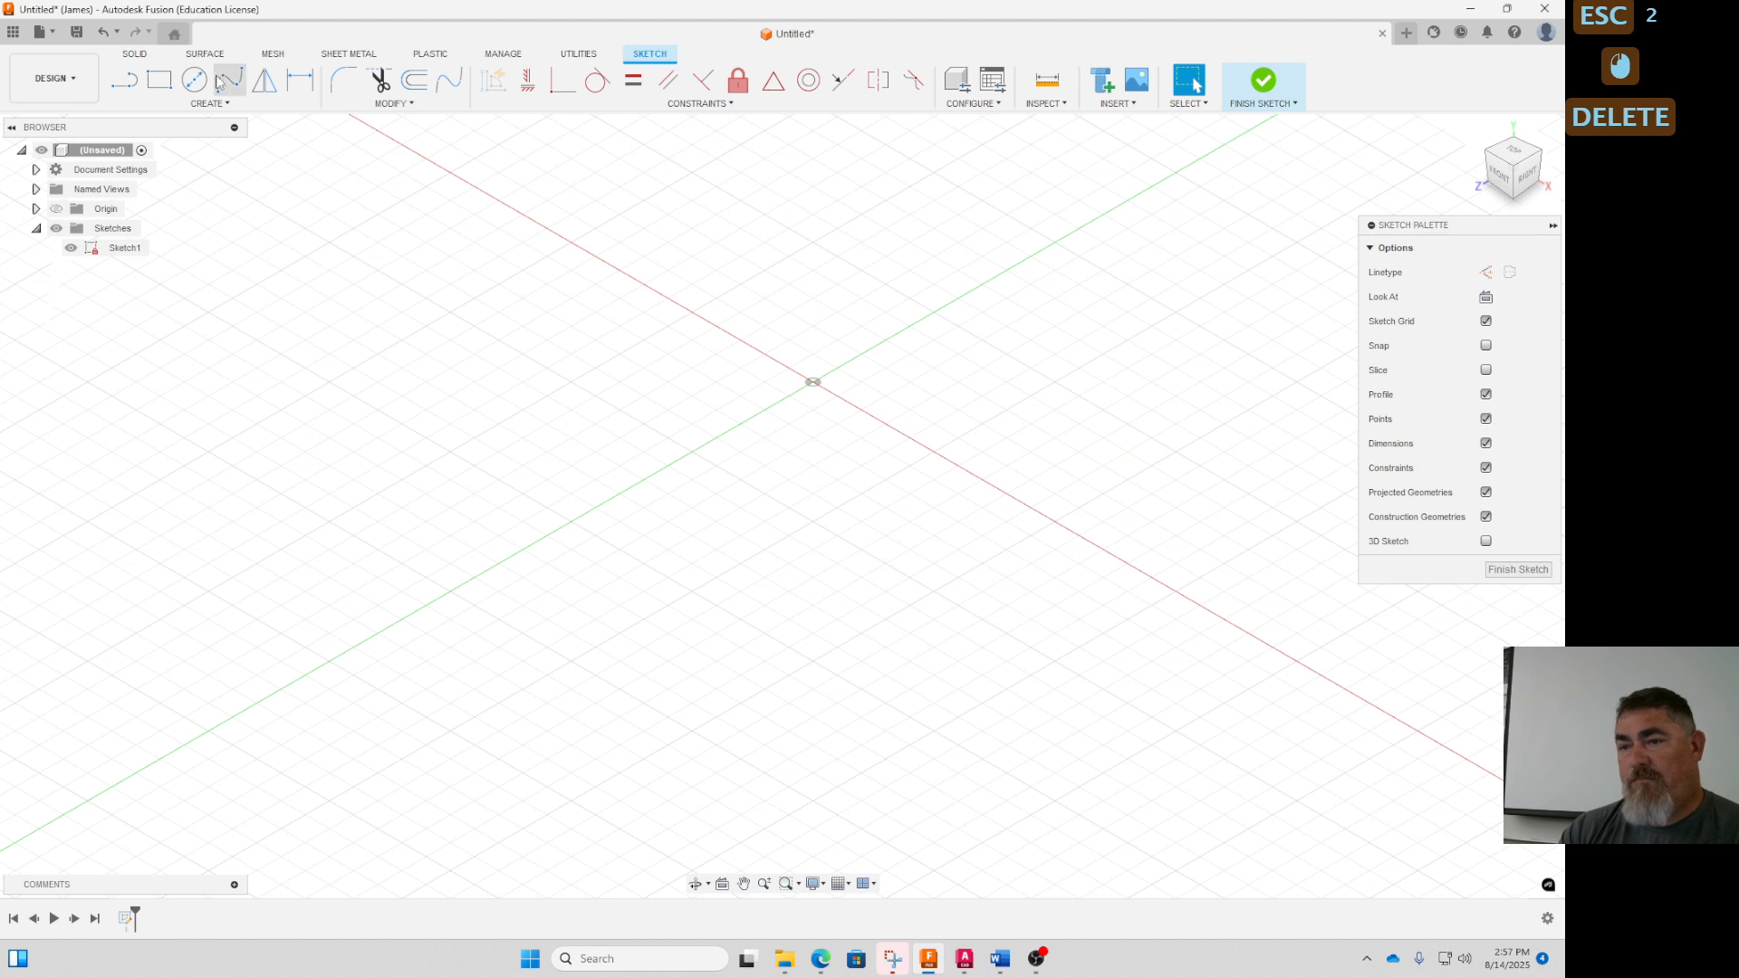
Draw a Center Point Slot centred on the origin with its centreline along the red axis
left_click(210, 103)
left_click(272, 219)
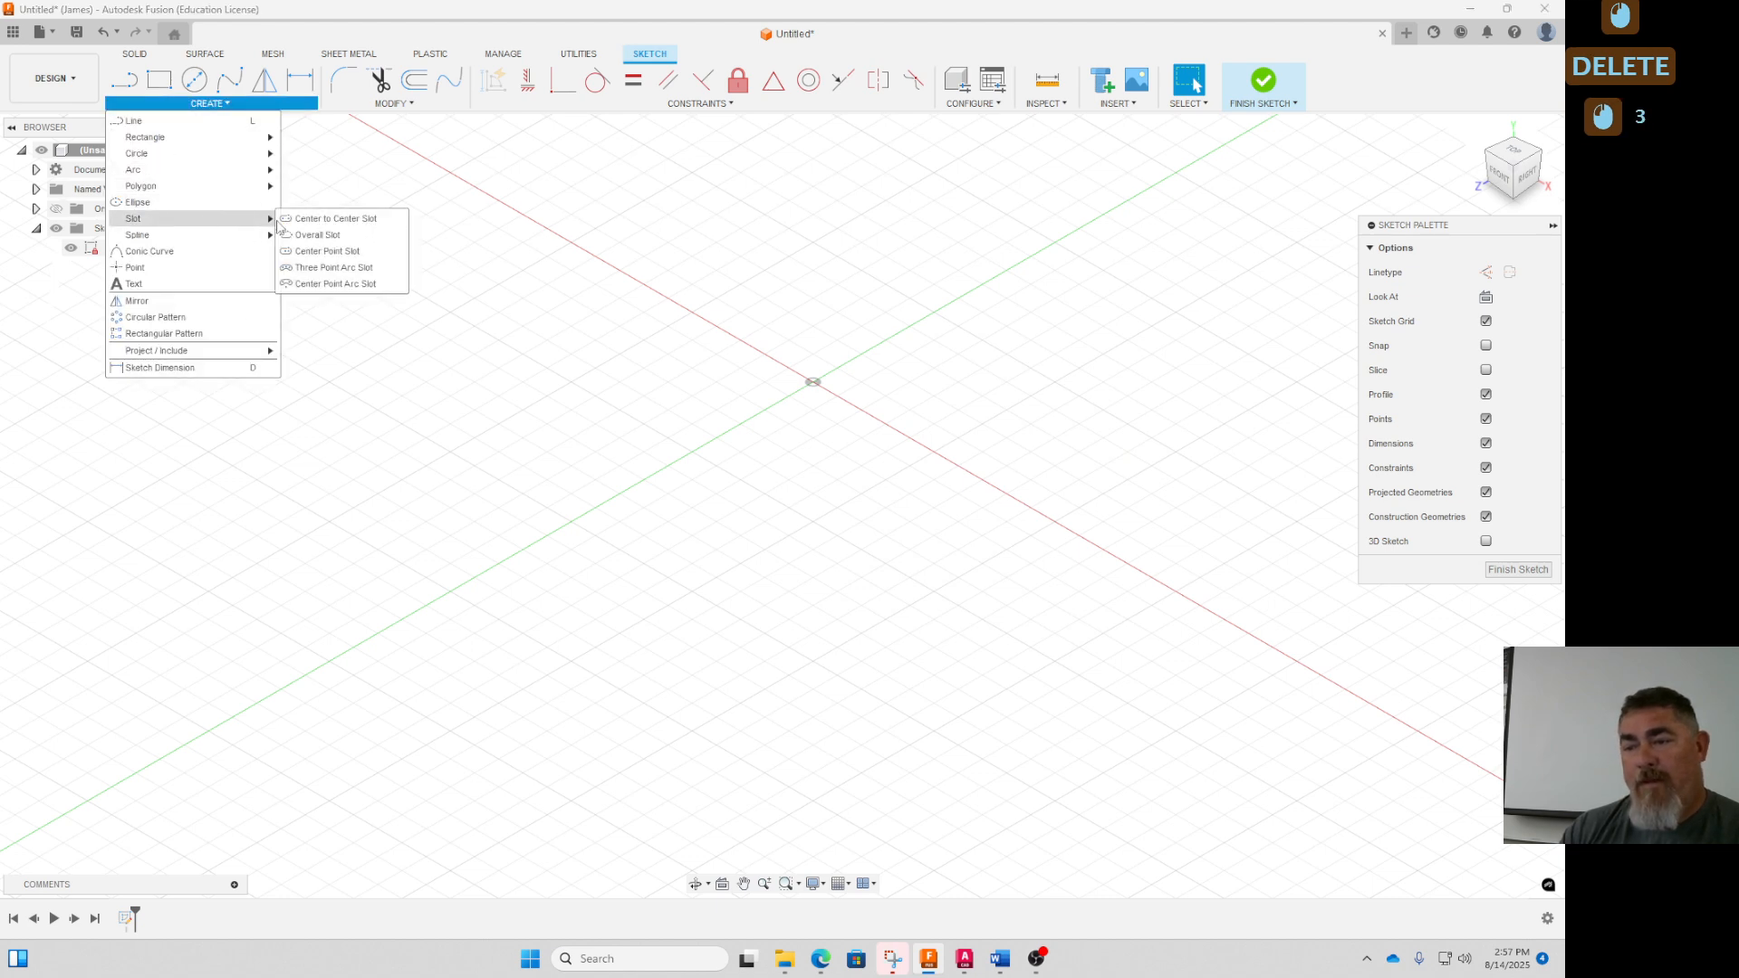
left_click(321, 252)
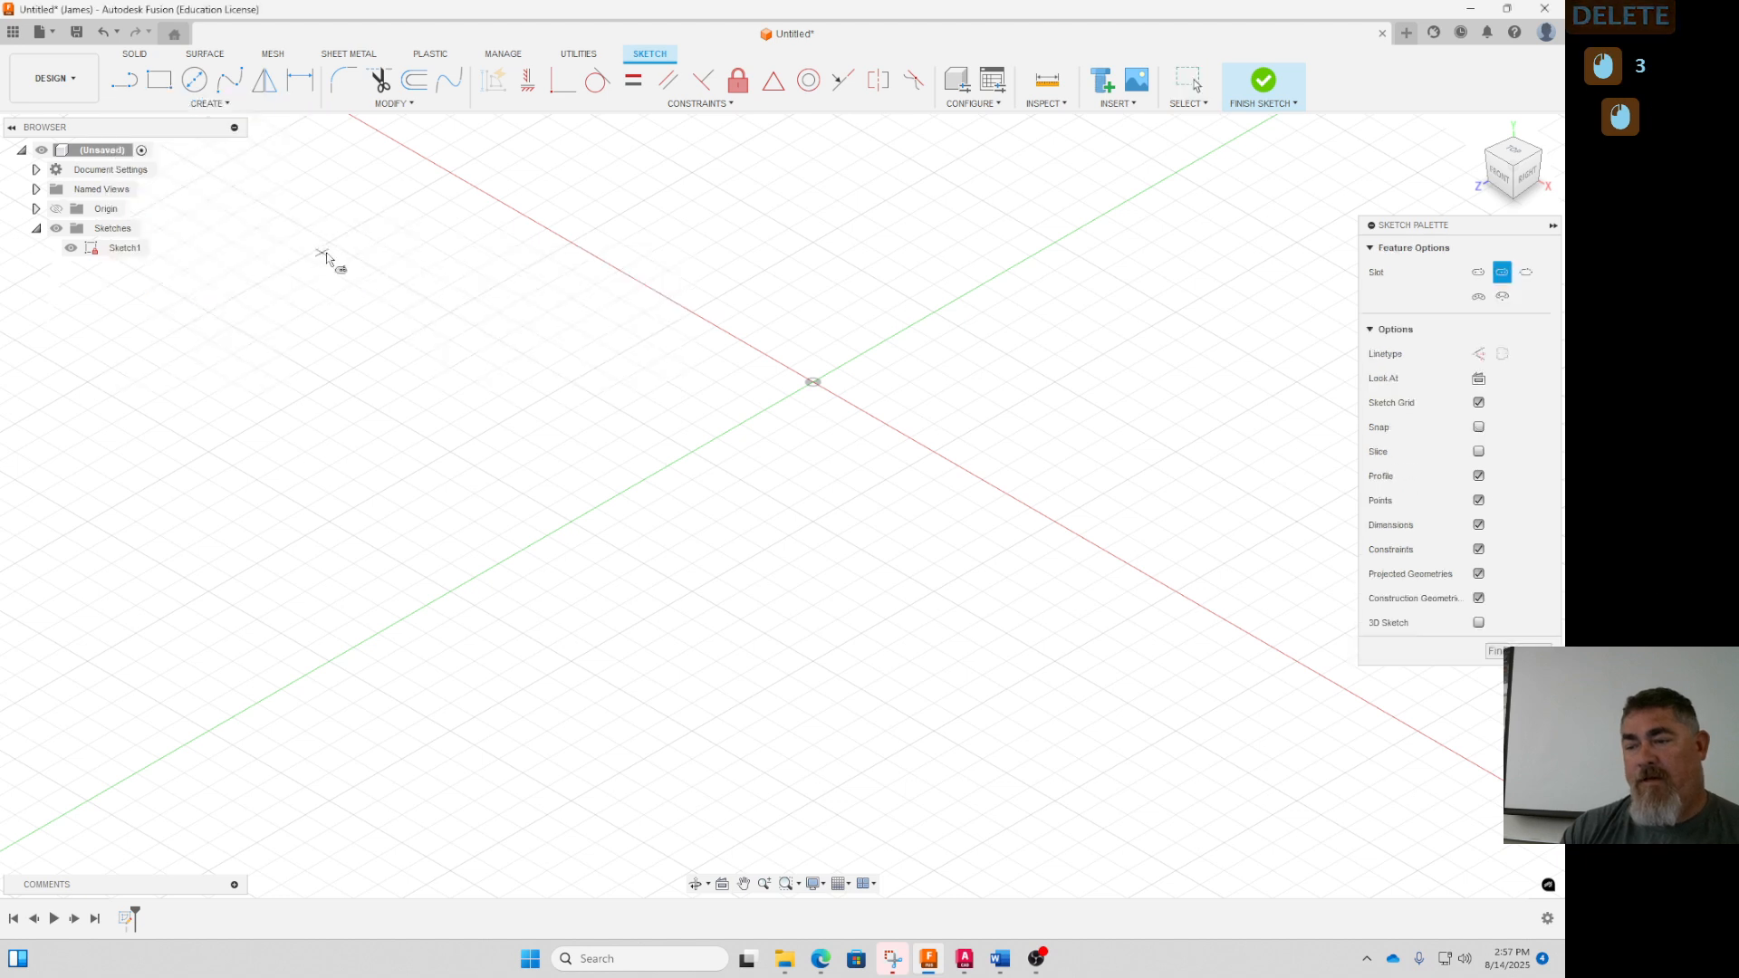
left_click(817, 381)
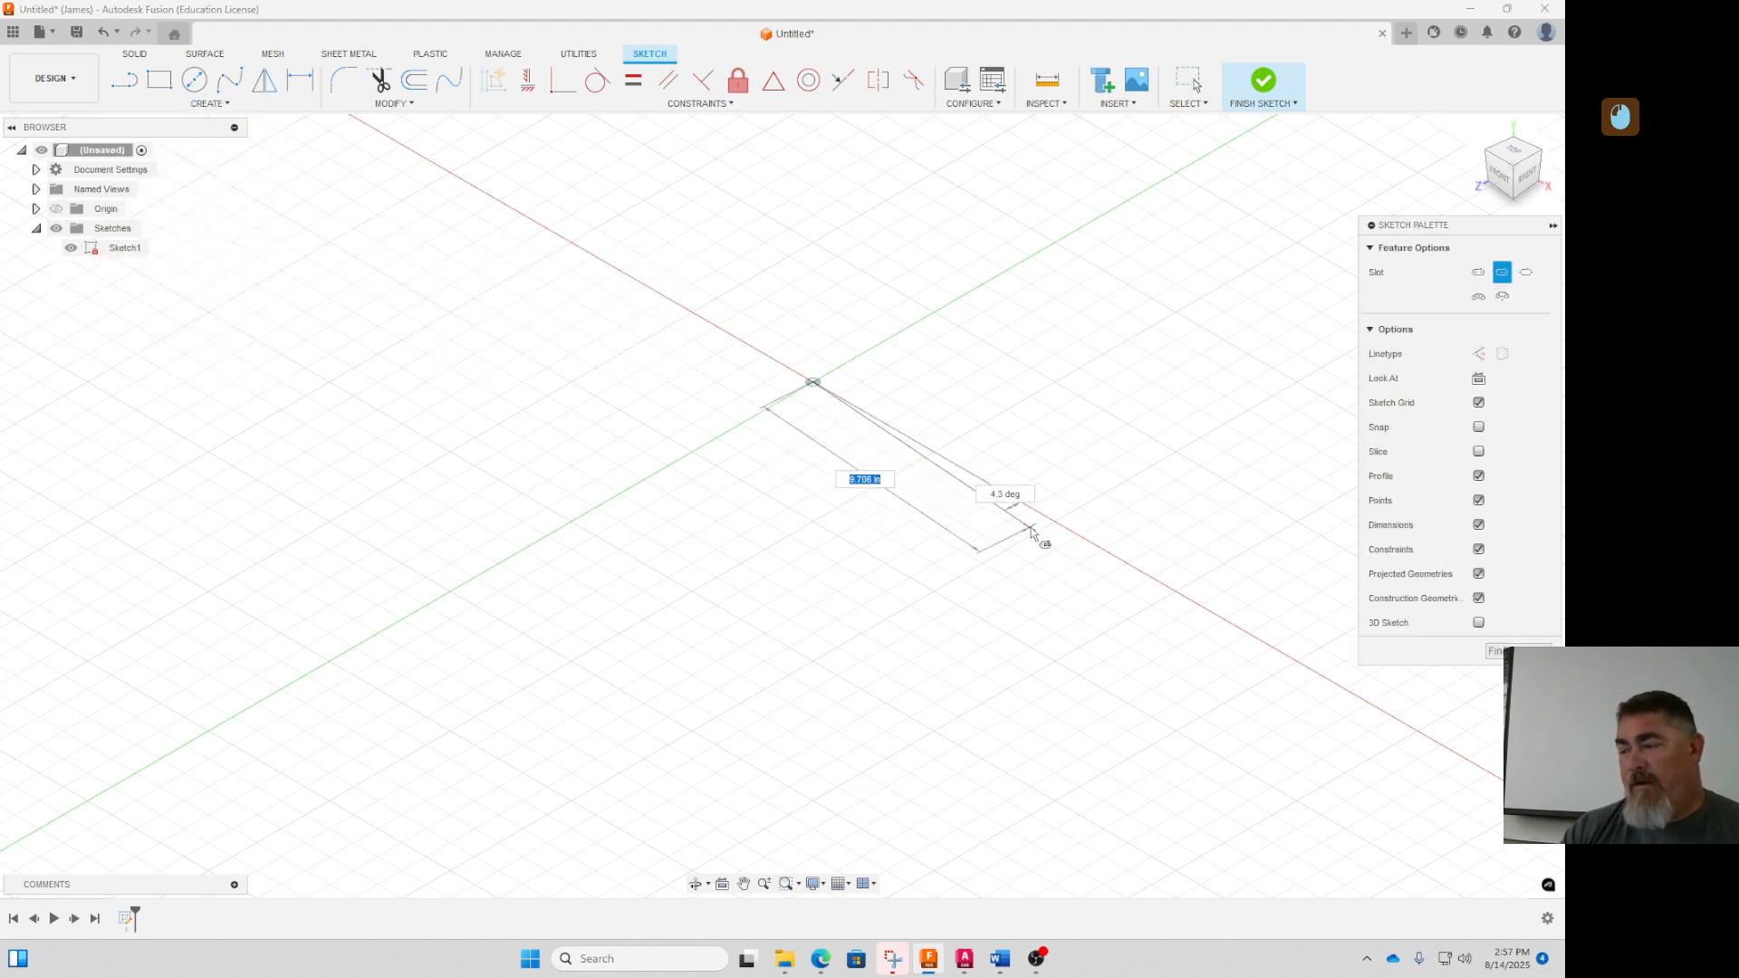
left_click(1061, 527)
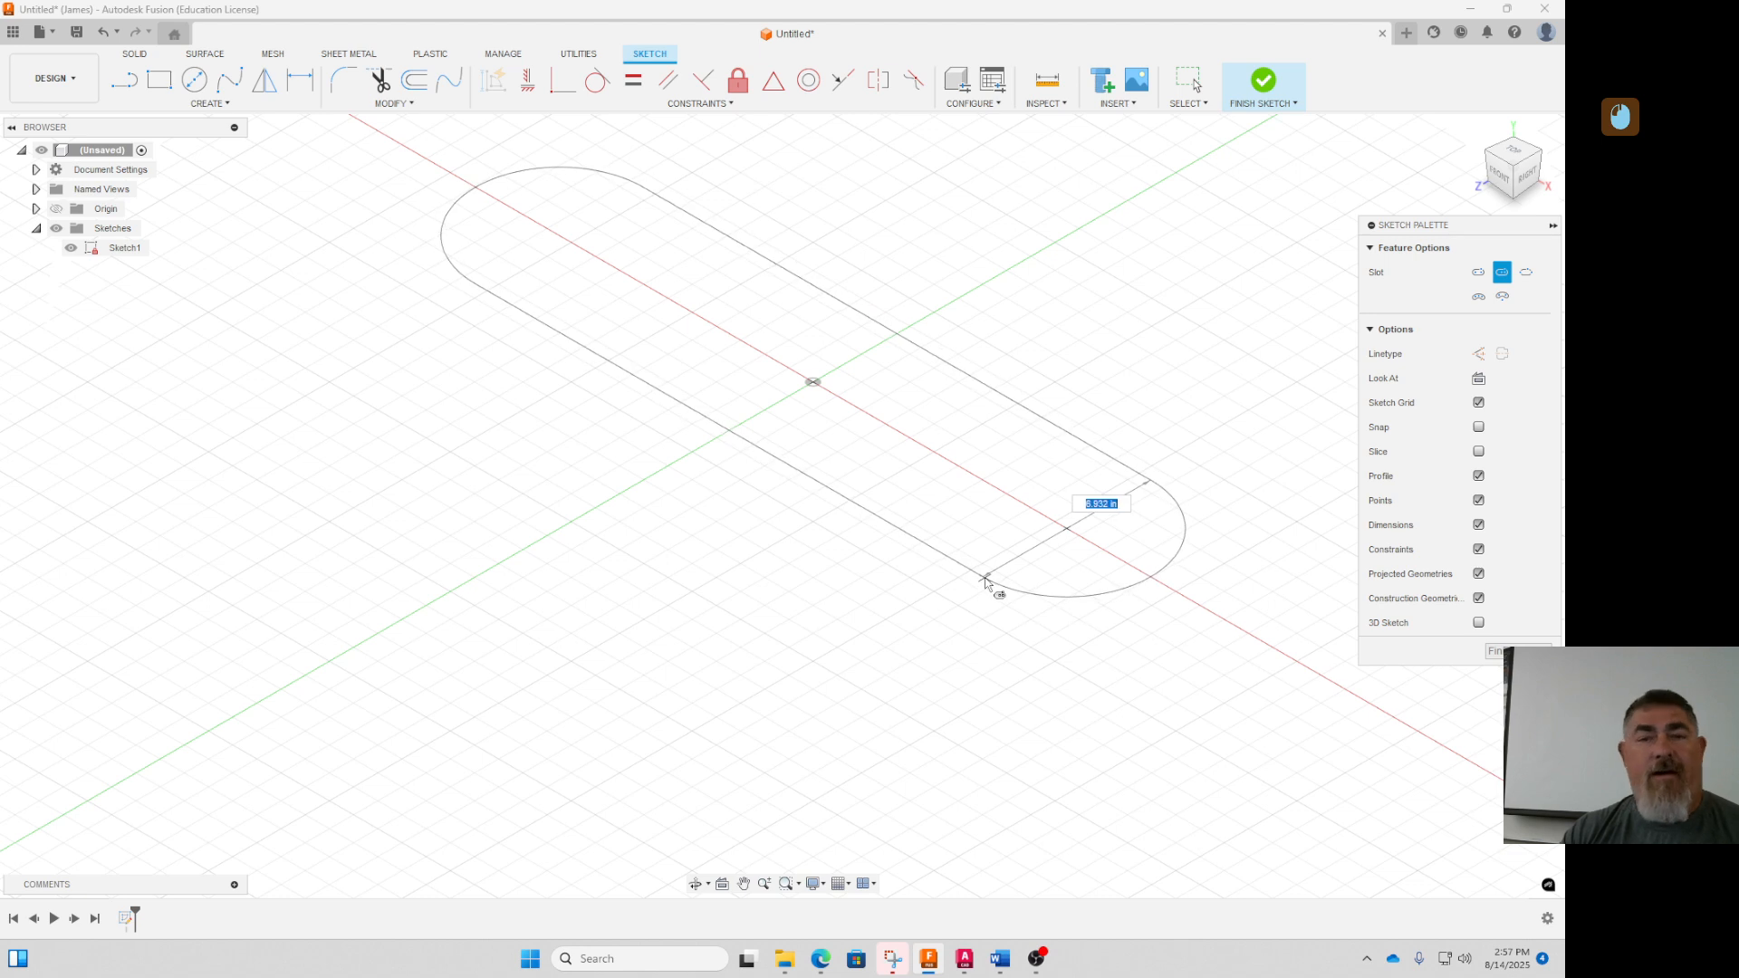
left_click(996, 578)
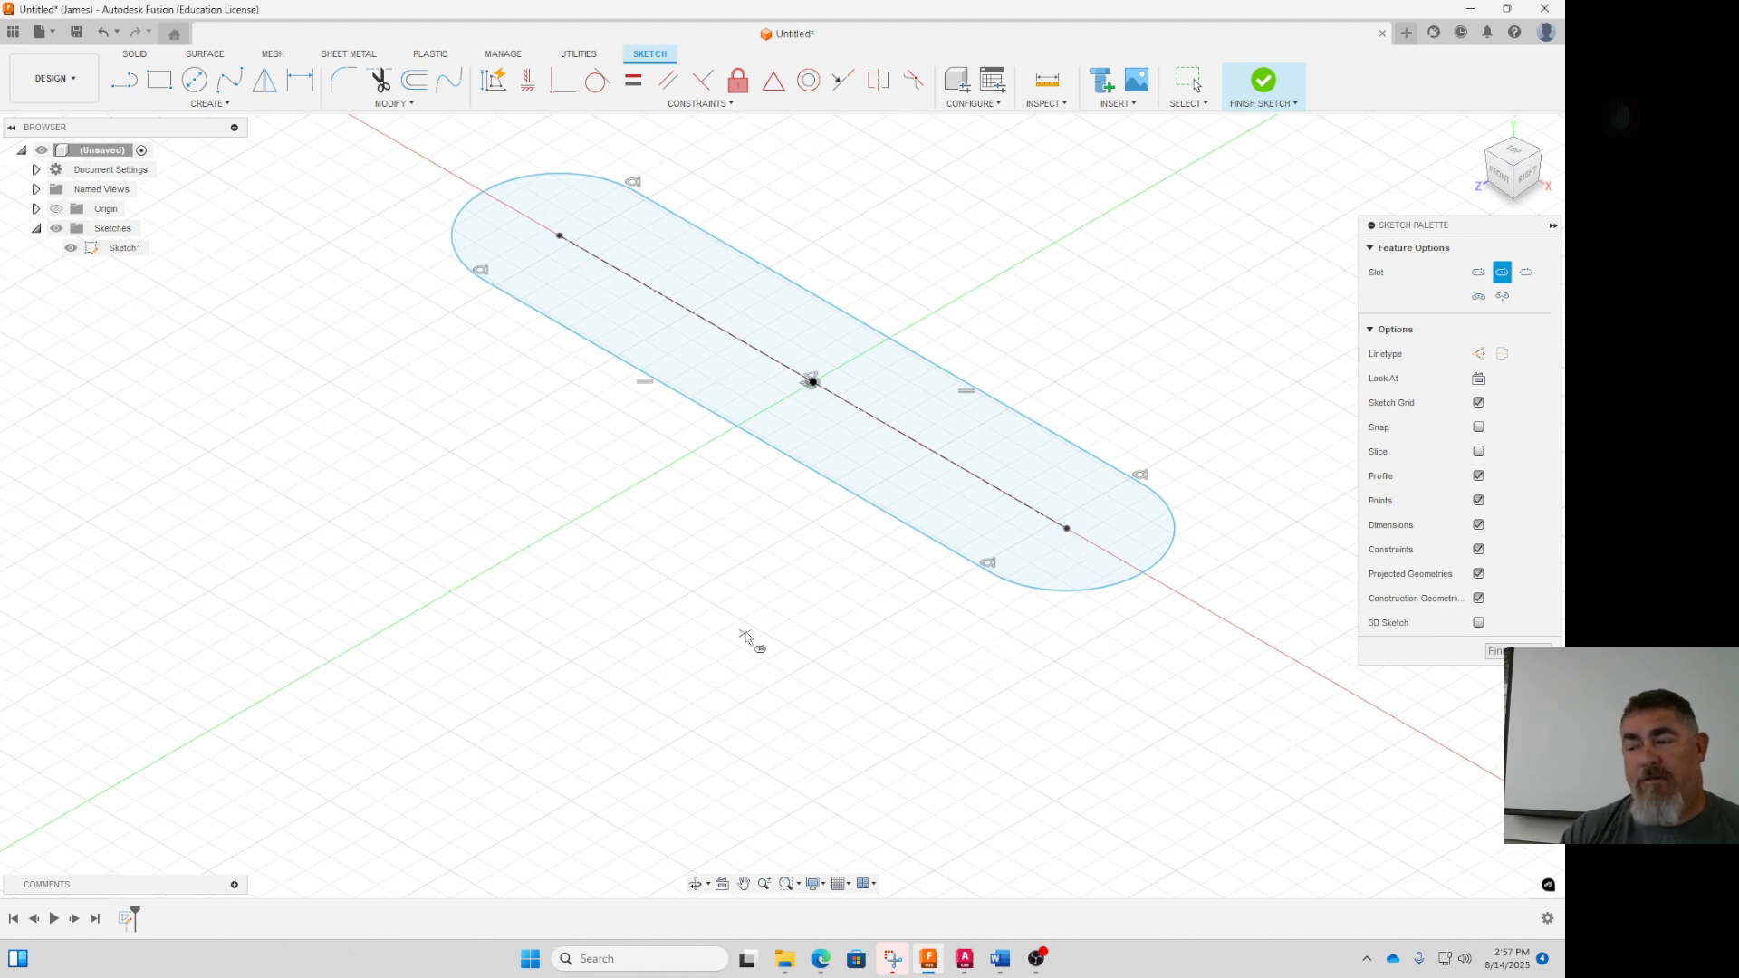
key("Escape")
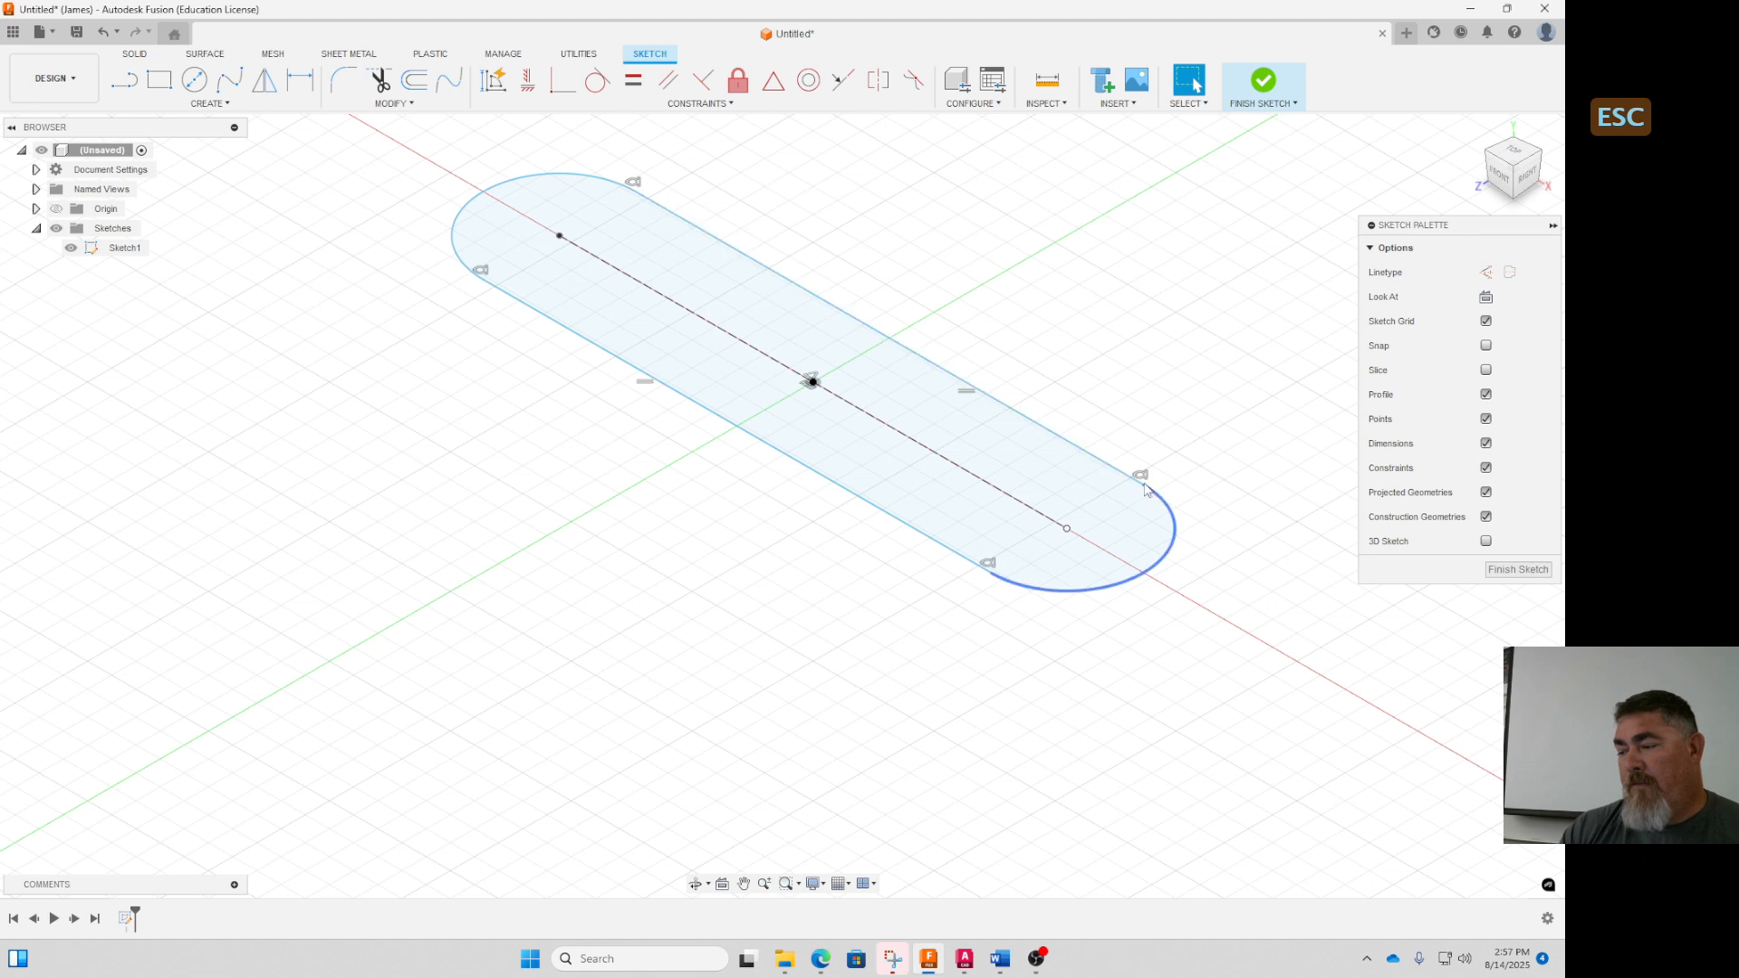
Widen the slot freehand from its far end arc, and undo both the reshaping and the slot itself
left_click_drag(1146, 487, 1149, 451)
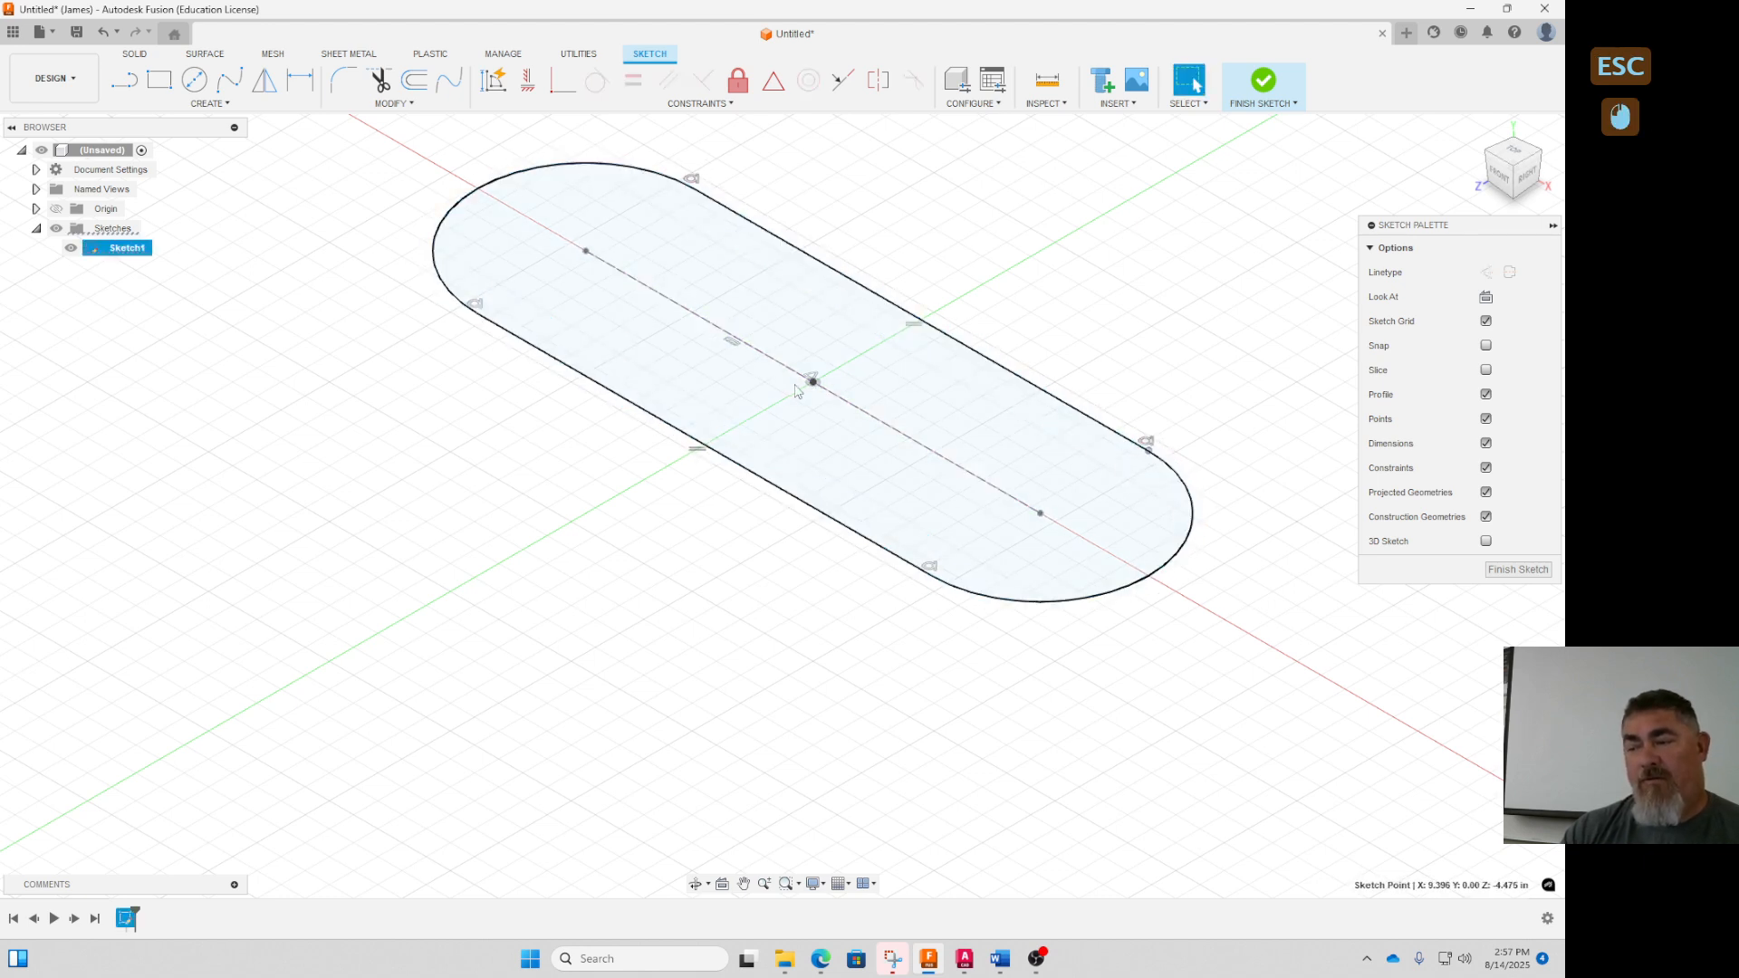
key("ctrl+z")
key("ctrl+z")
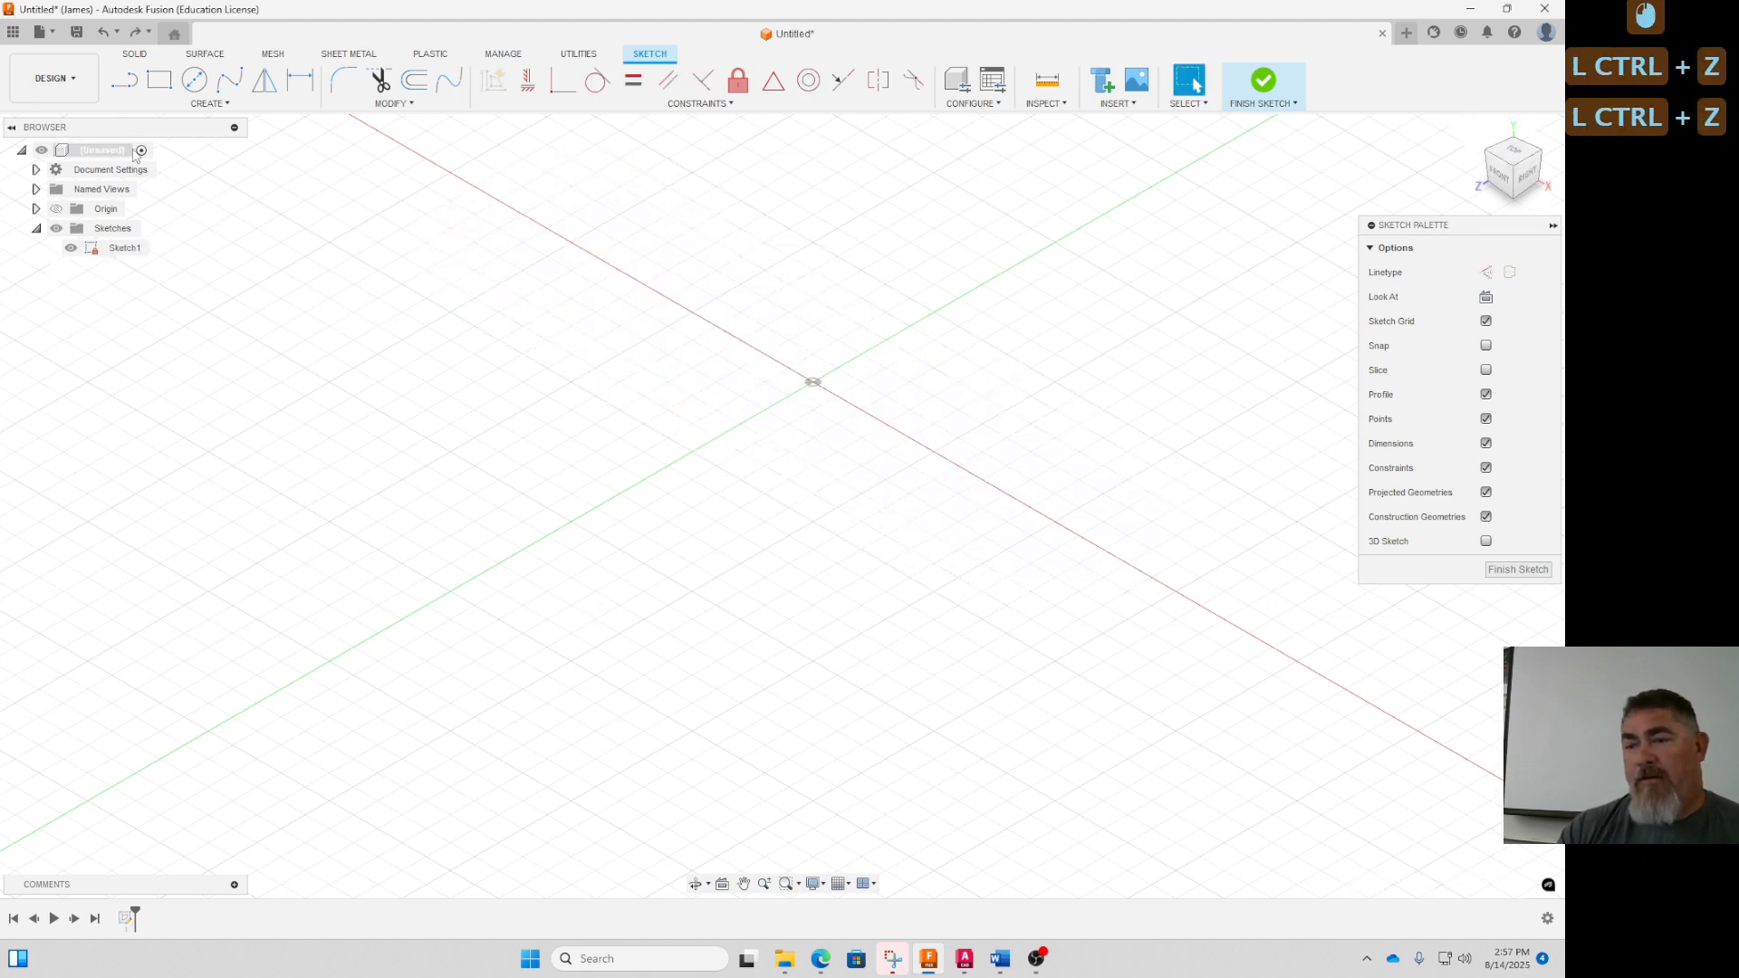
Draw an angled Center Point Slot centred on the origin and move its end centre point to rotate and shorten it
left_click(210, 103)
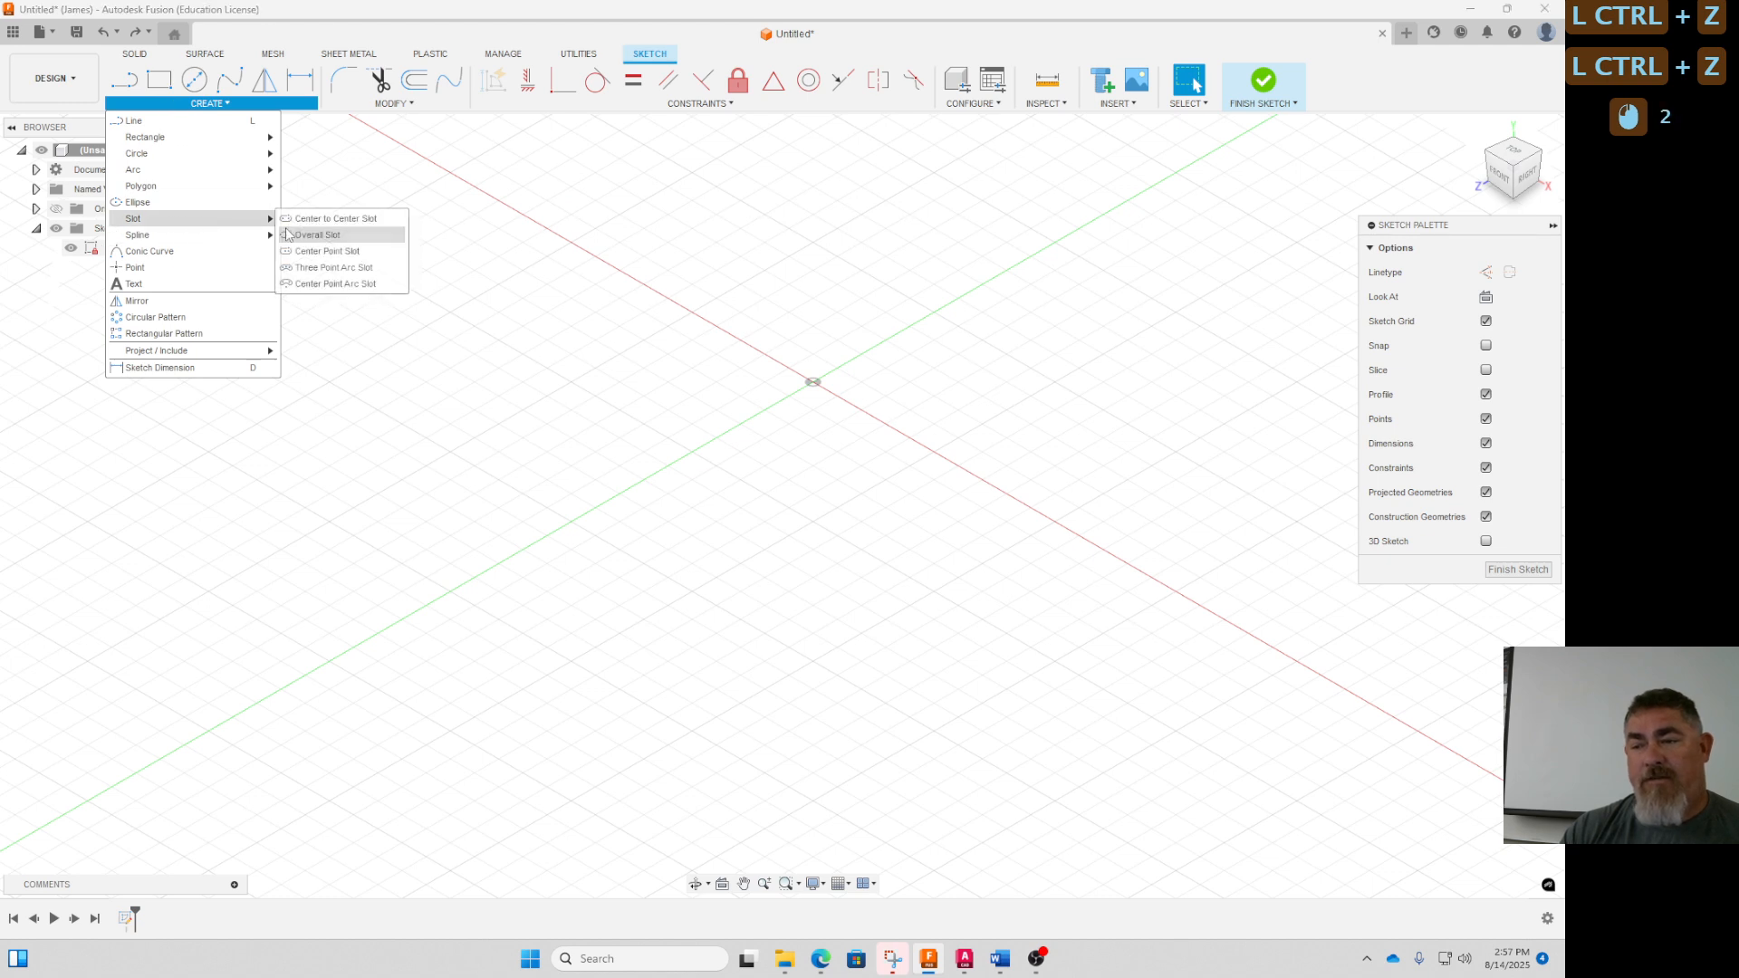
left_click(308, 235)
left_click(814, 381)
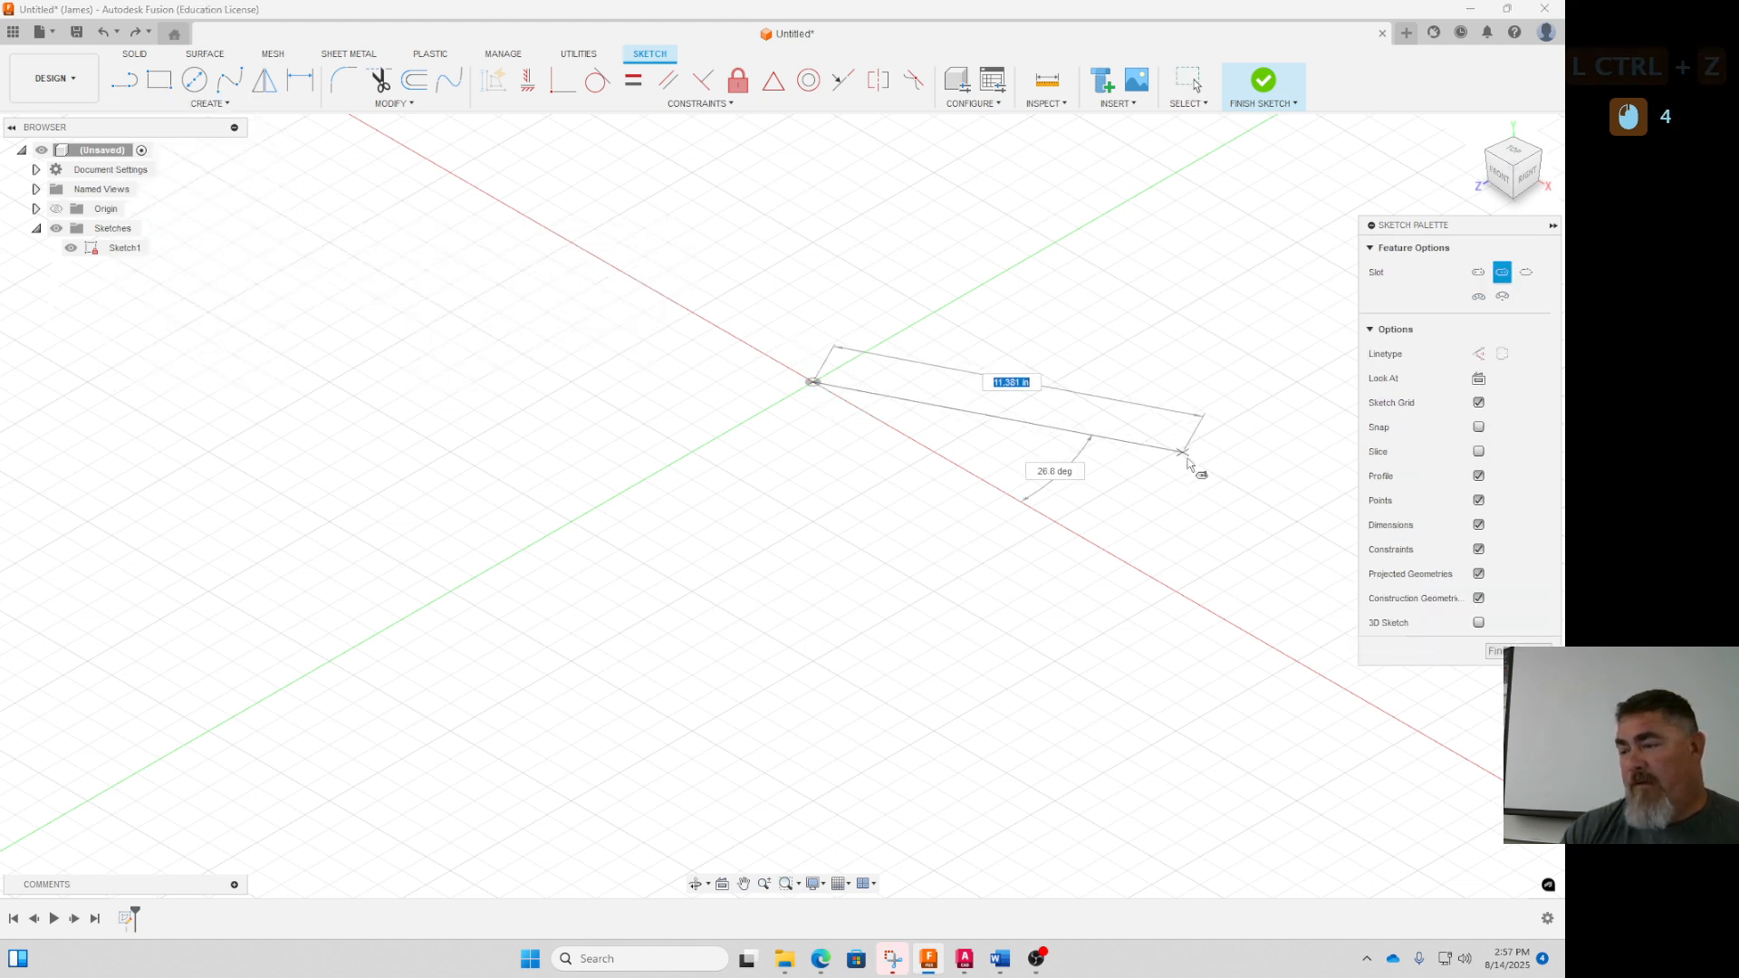
left_click(1234, 561)
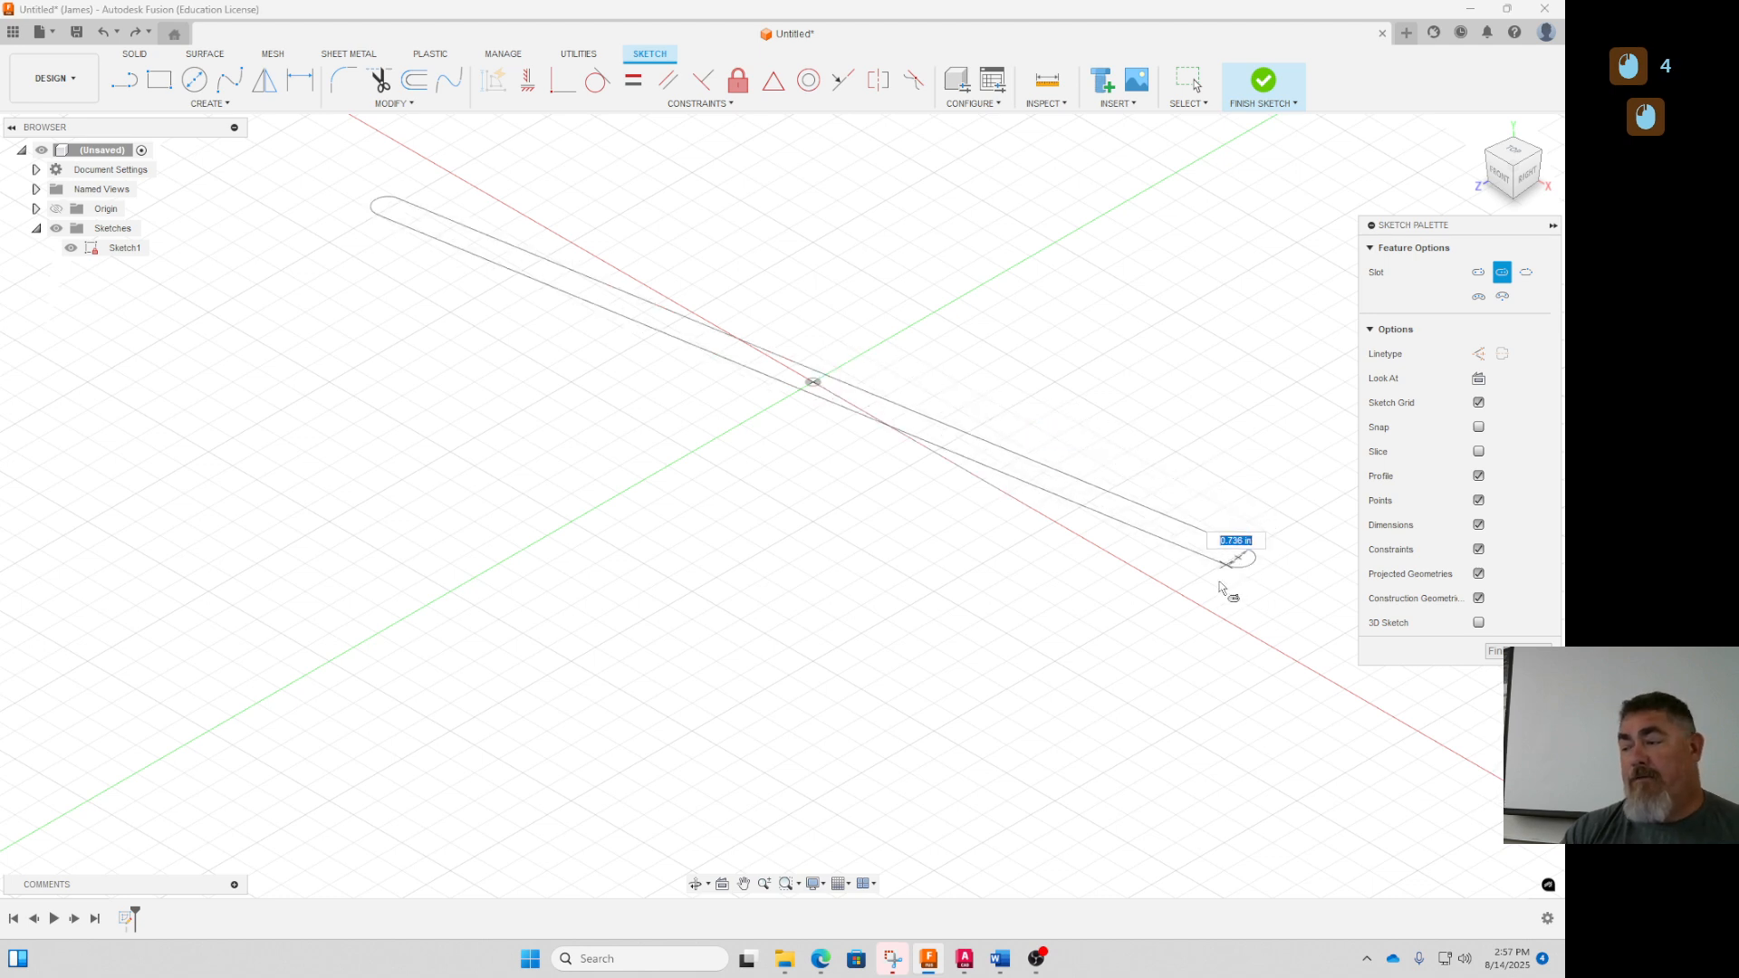
left_click(1210, 607)
key("Escape")
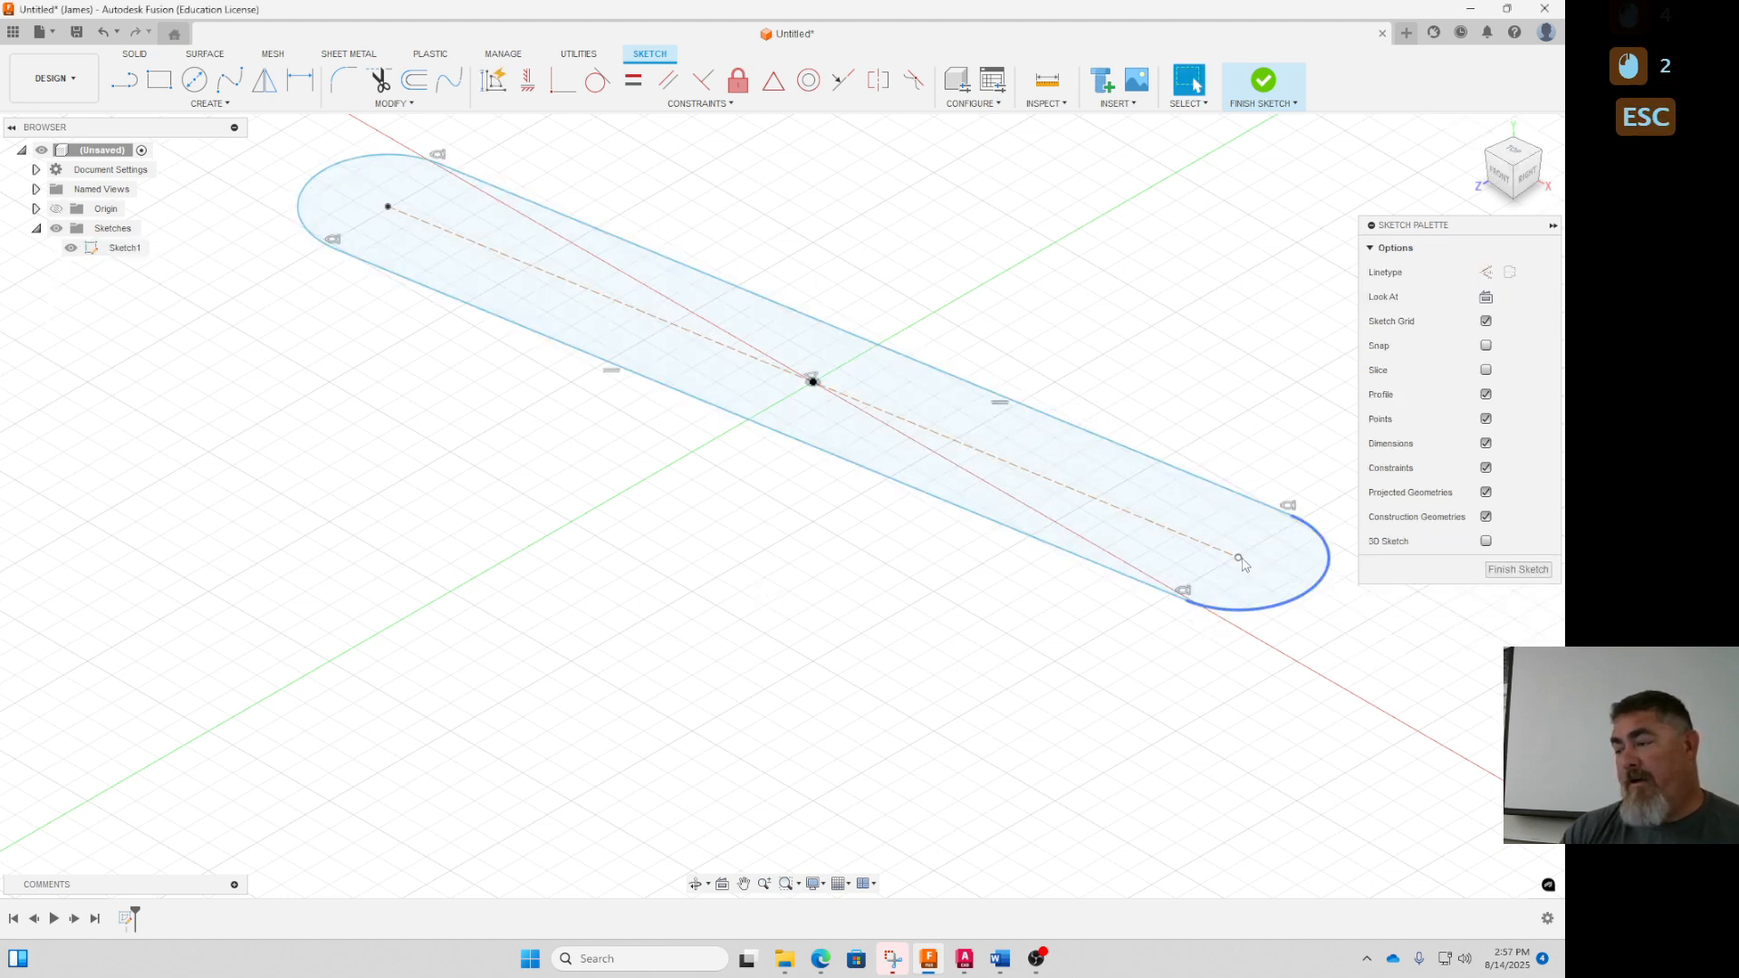
left_click_drag(1239, 558, 497, 293)
left_click(1203, 442)
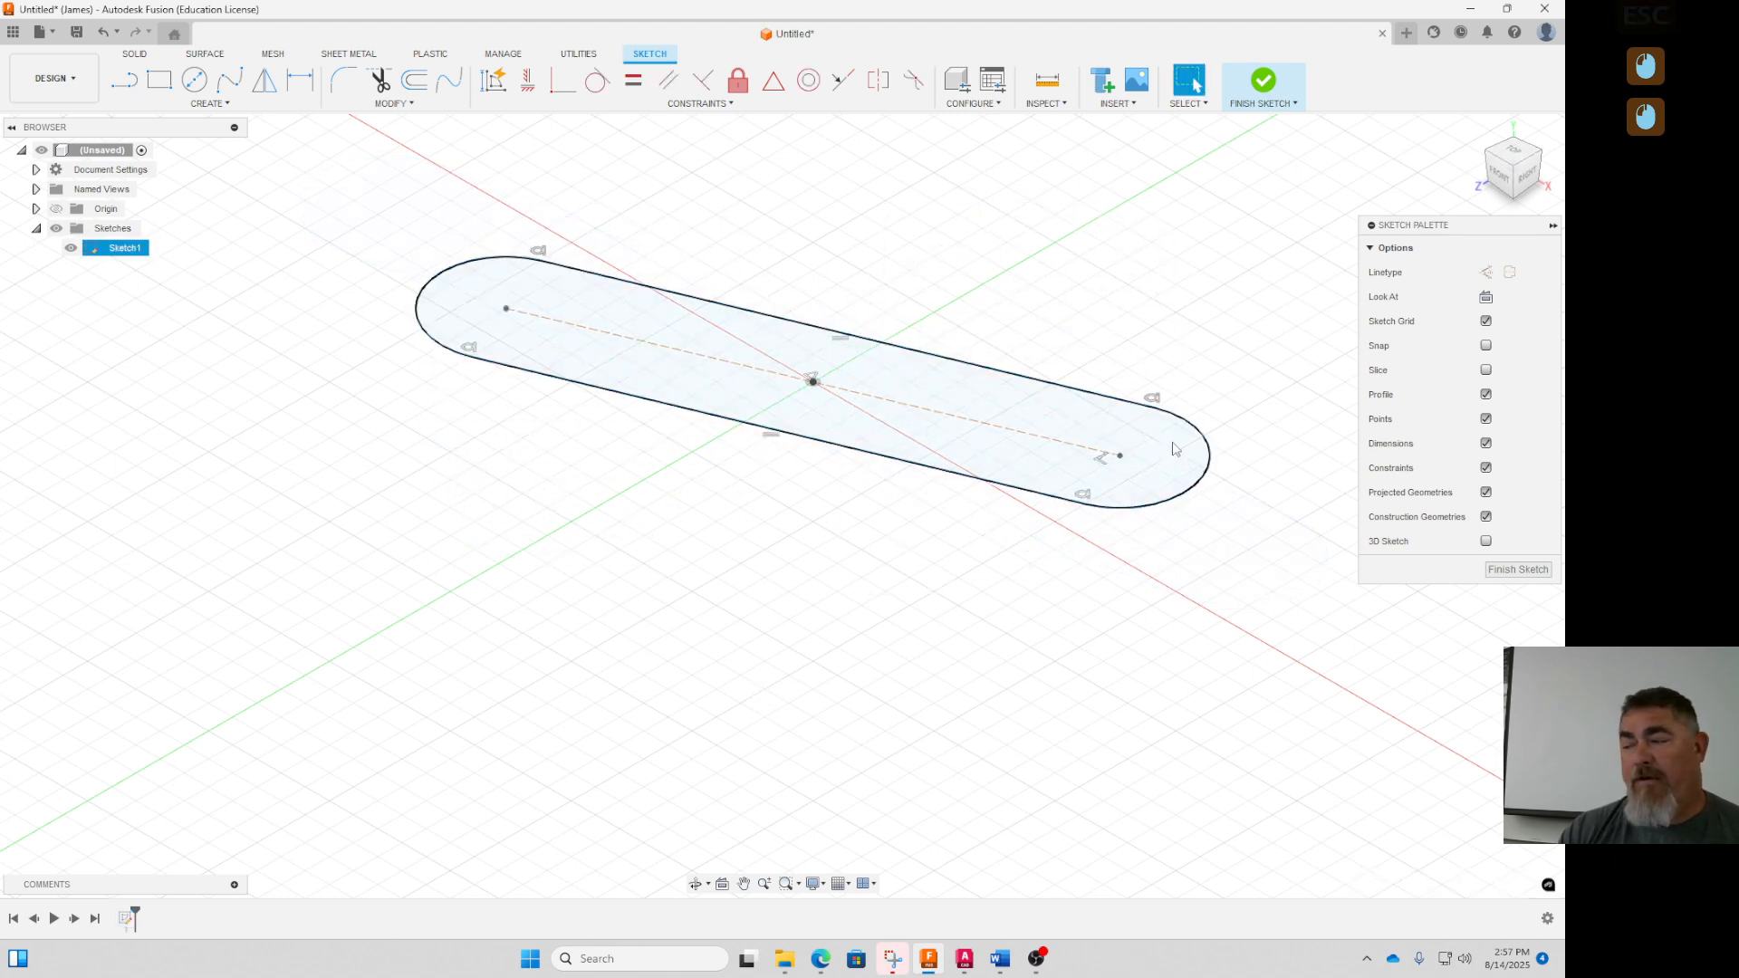
Delete the angled slot's outline together with its construction centreline
left_click(1203, 442)
left_click(1203, 442)
key("Delete")
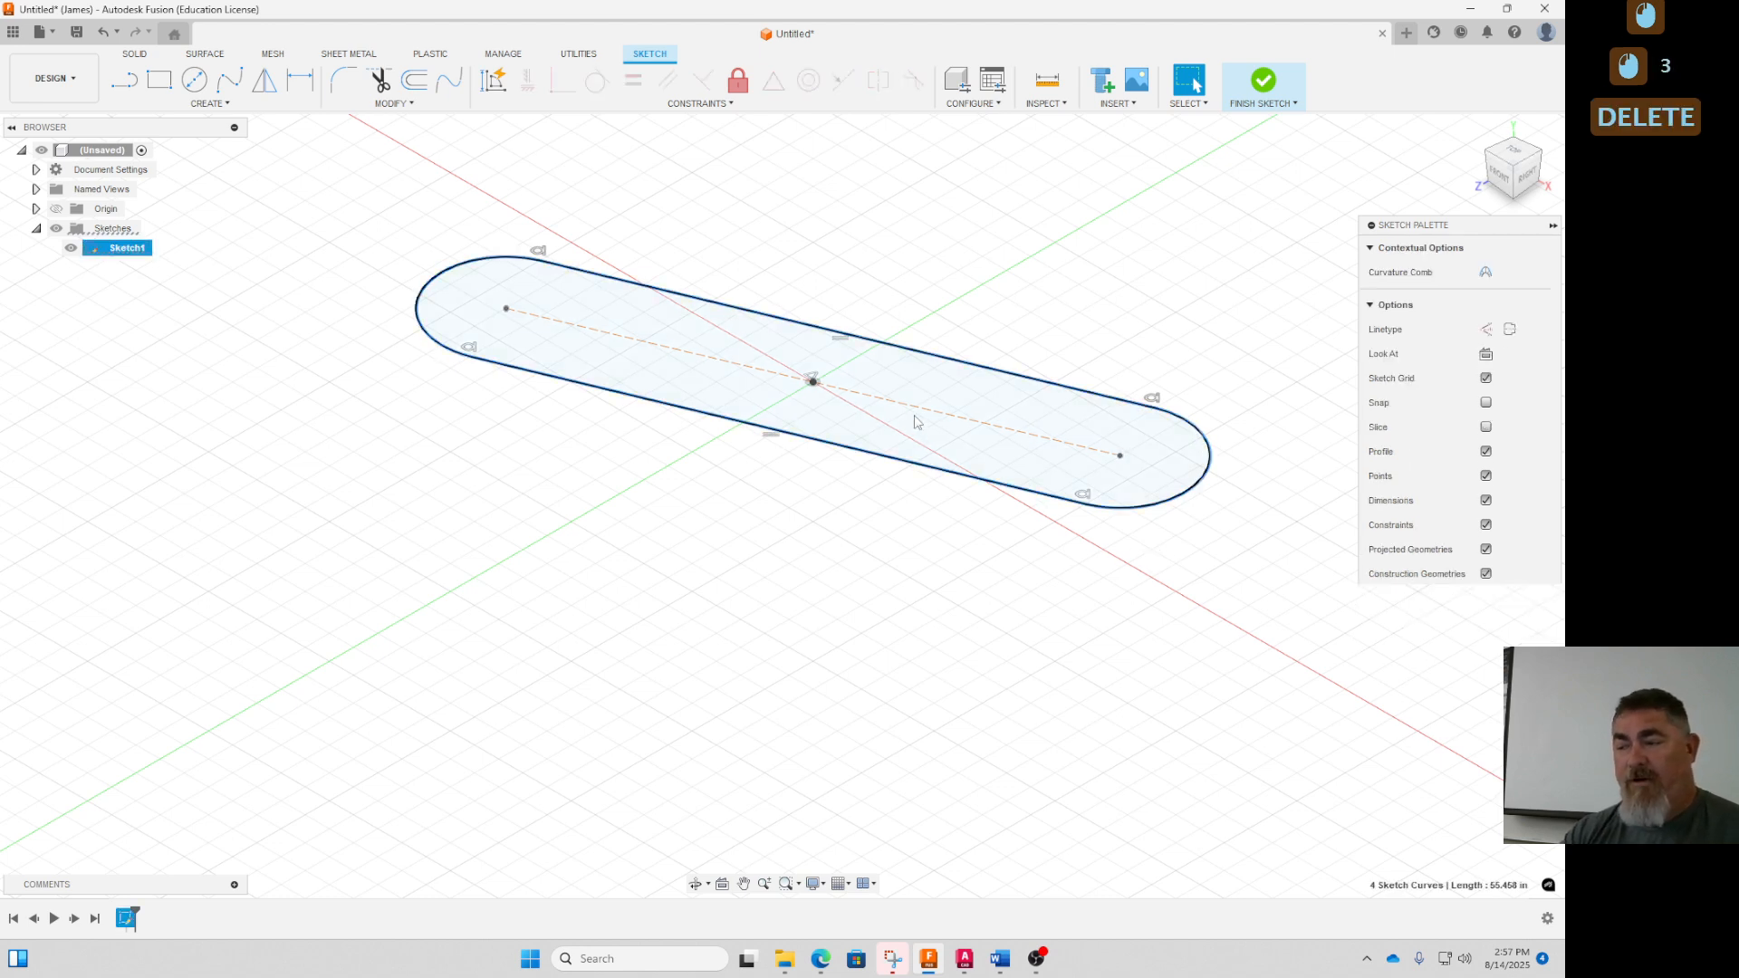
left_click(912, 407)
key("Delete")
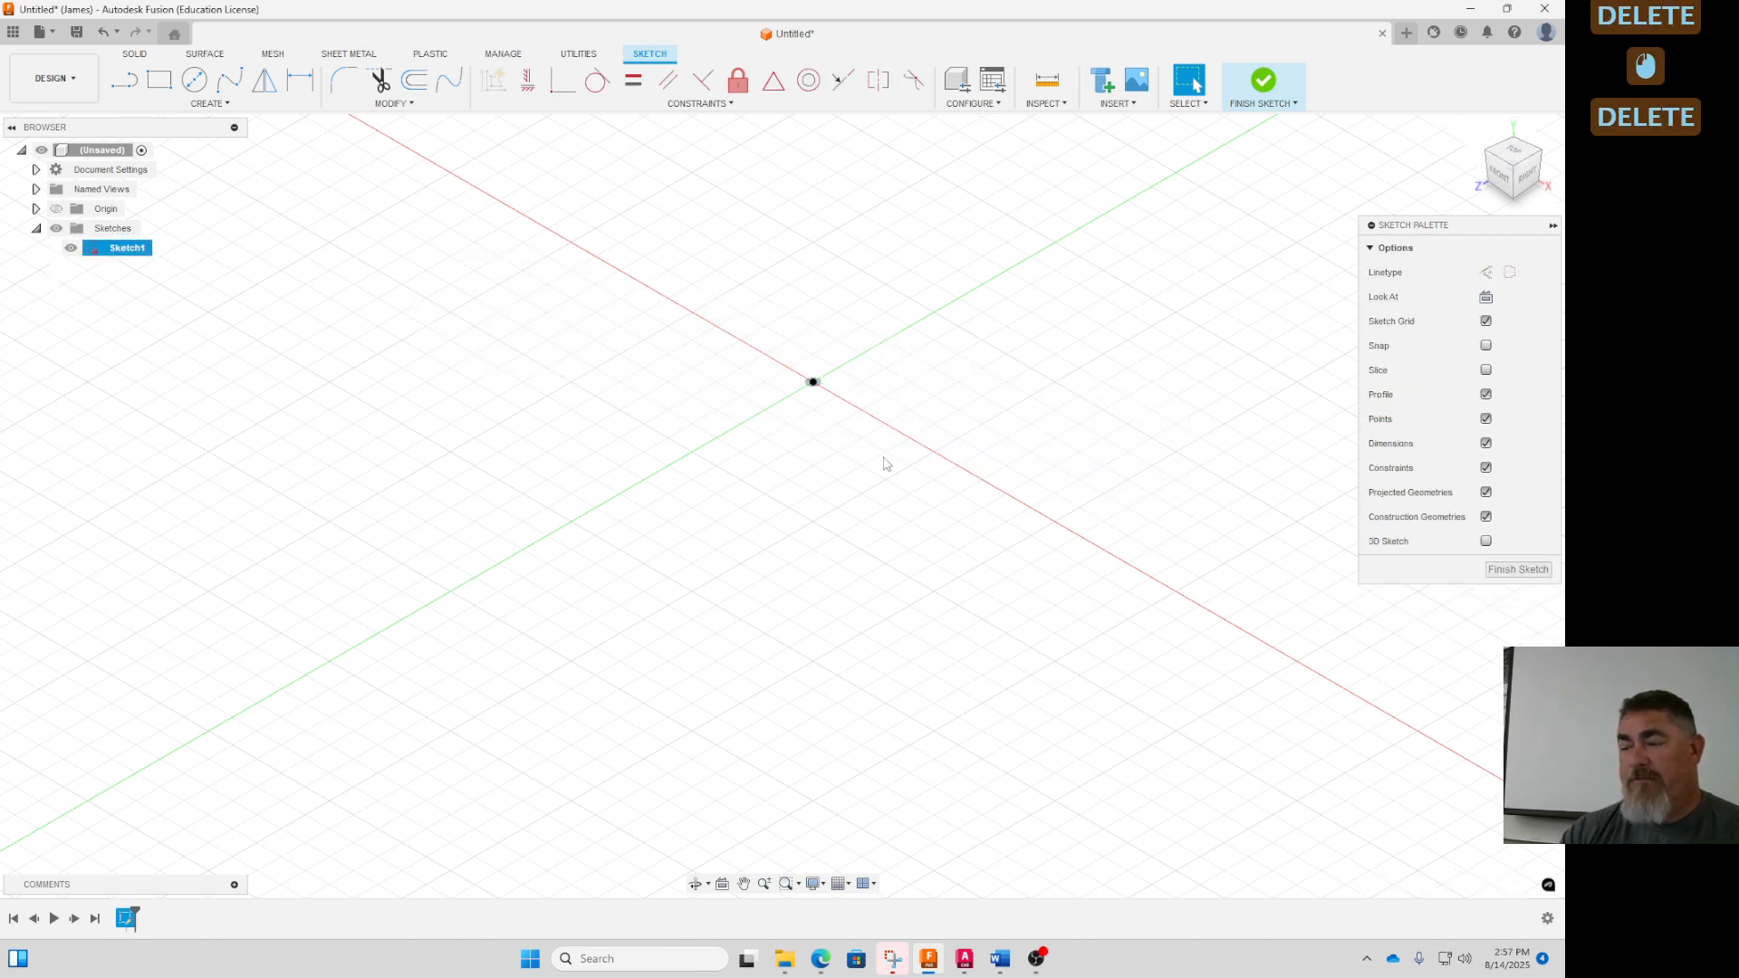
Draw a Three Point Arc Slot about 2.75 in wide that curves past the origin, and undo it
left_click(210, 103)
mouse_move(210, 220)
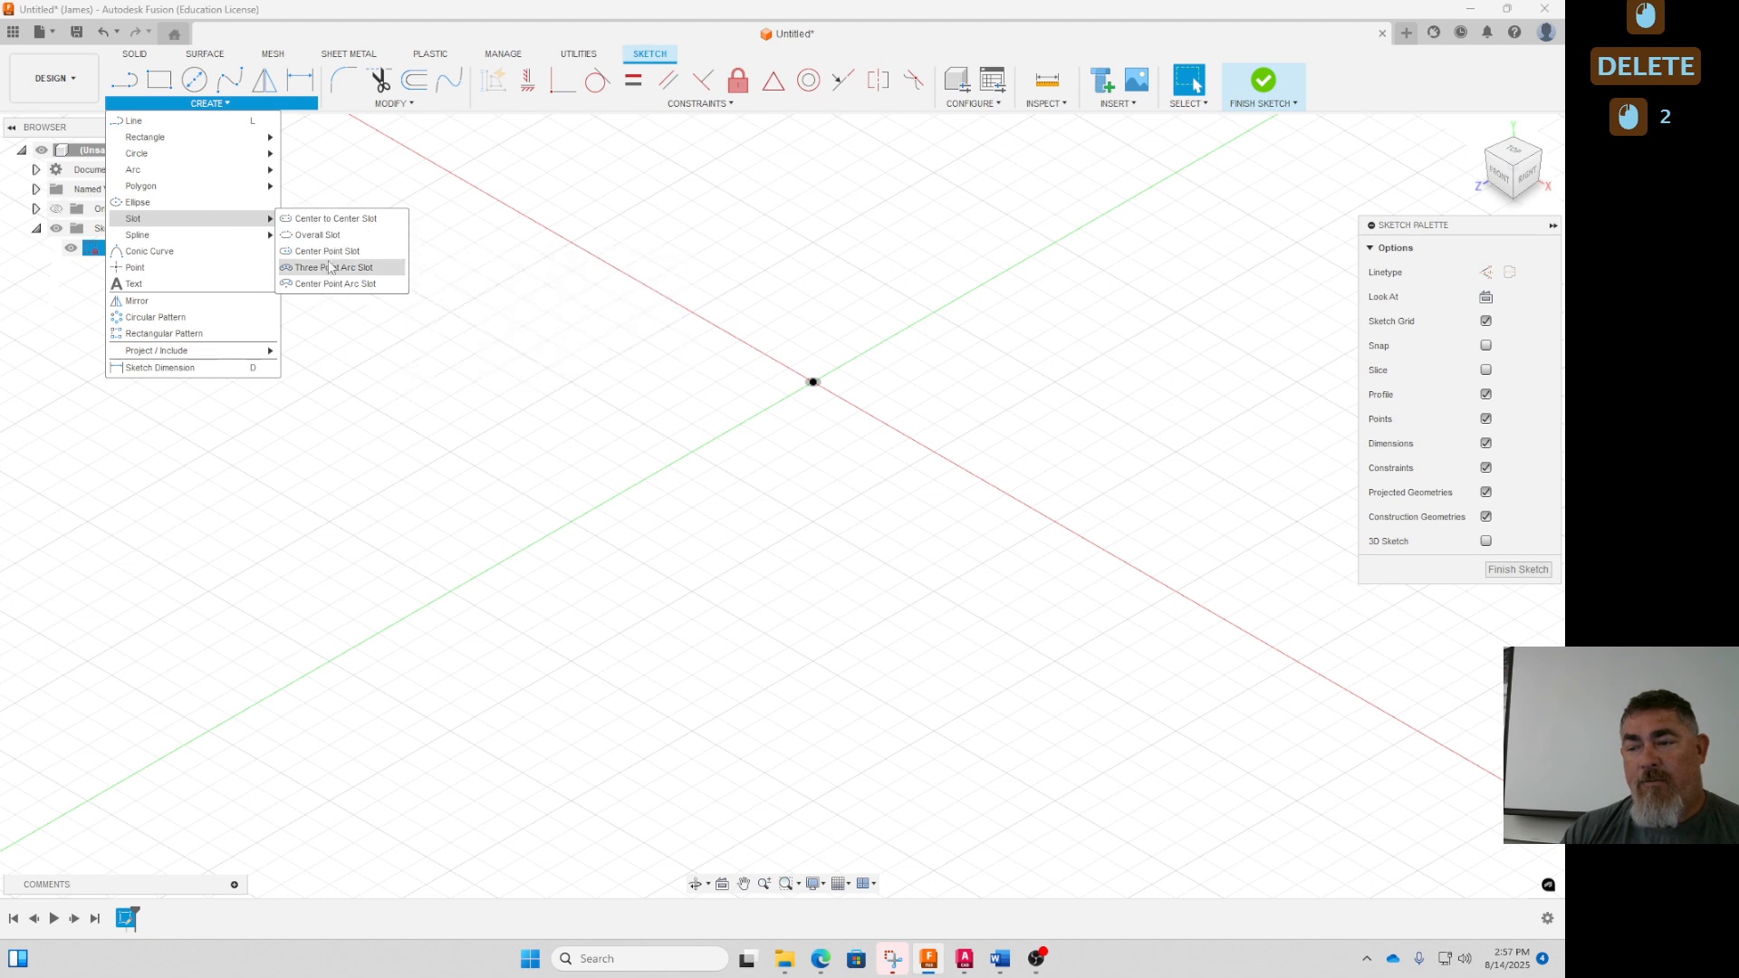
left_click(325, 269)
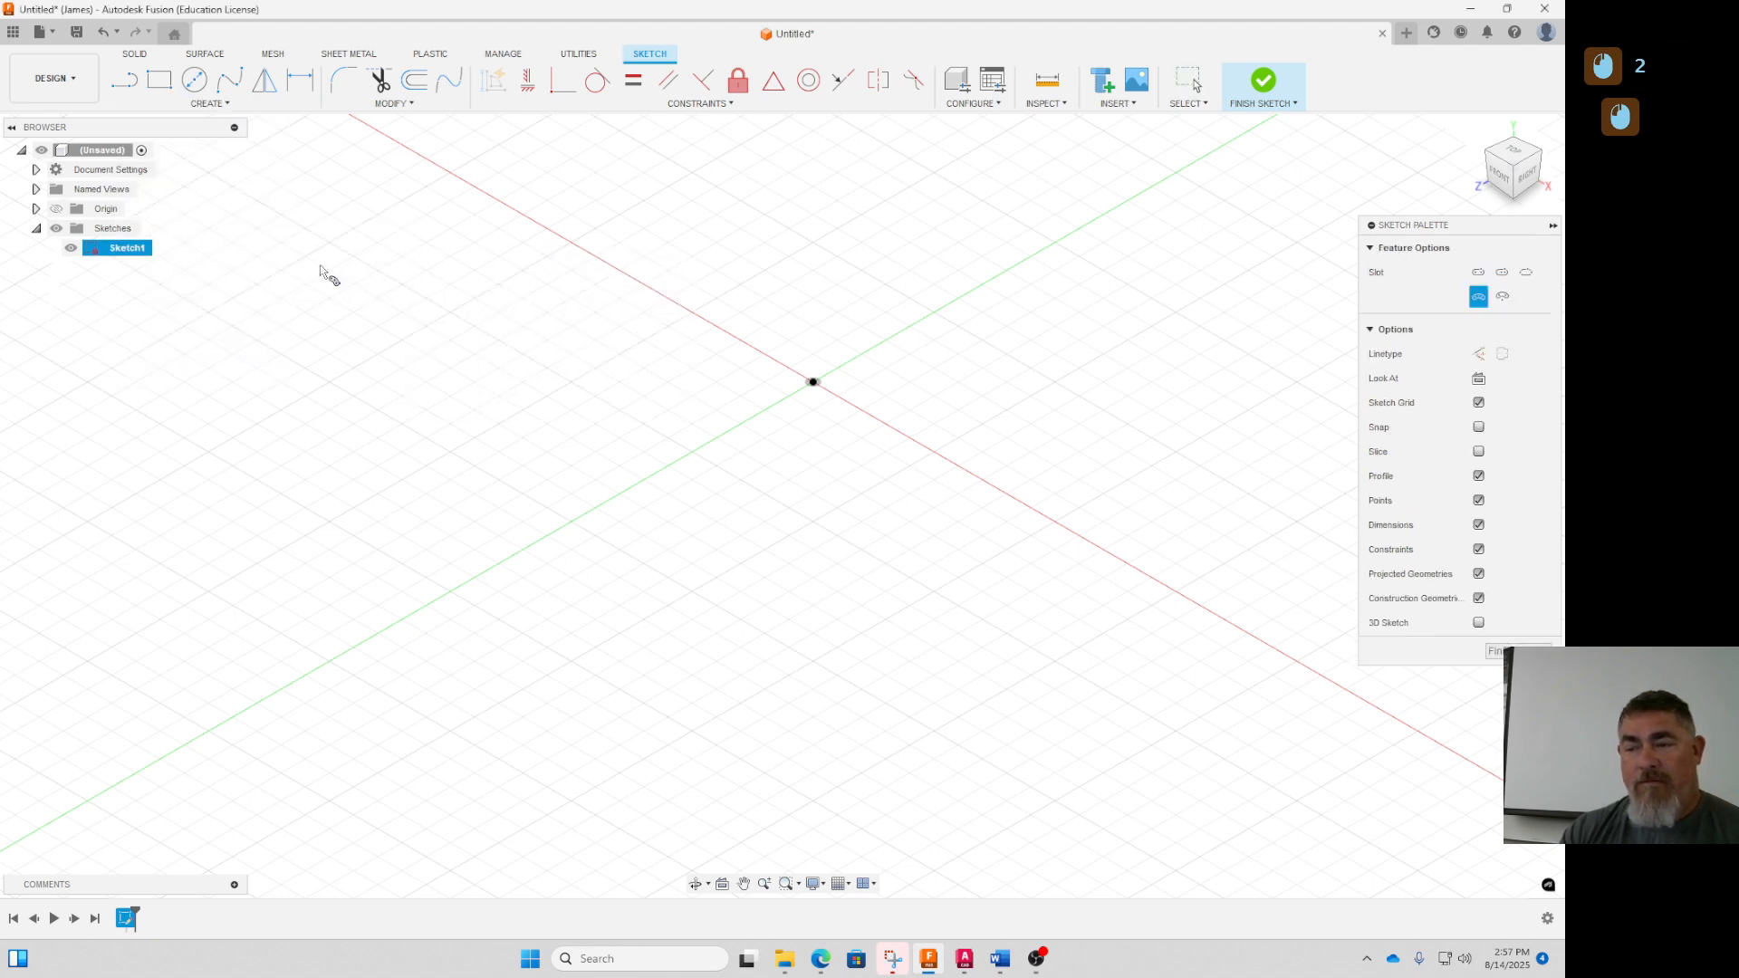
left_click(564, 375)
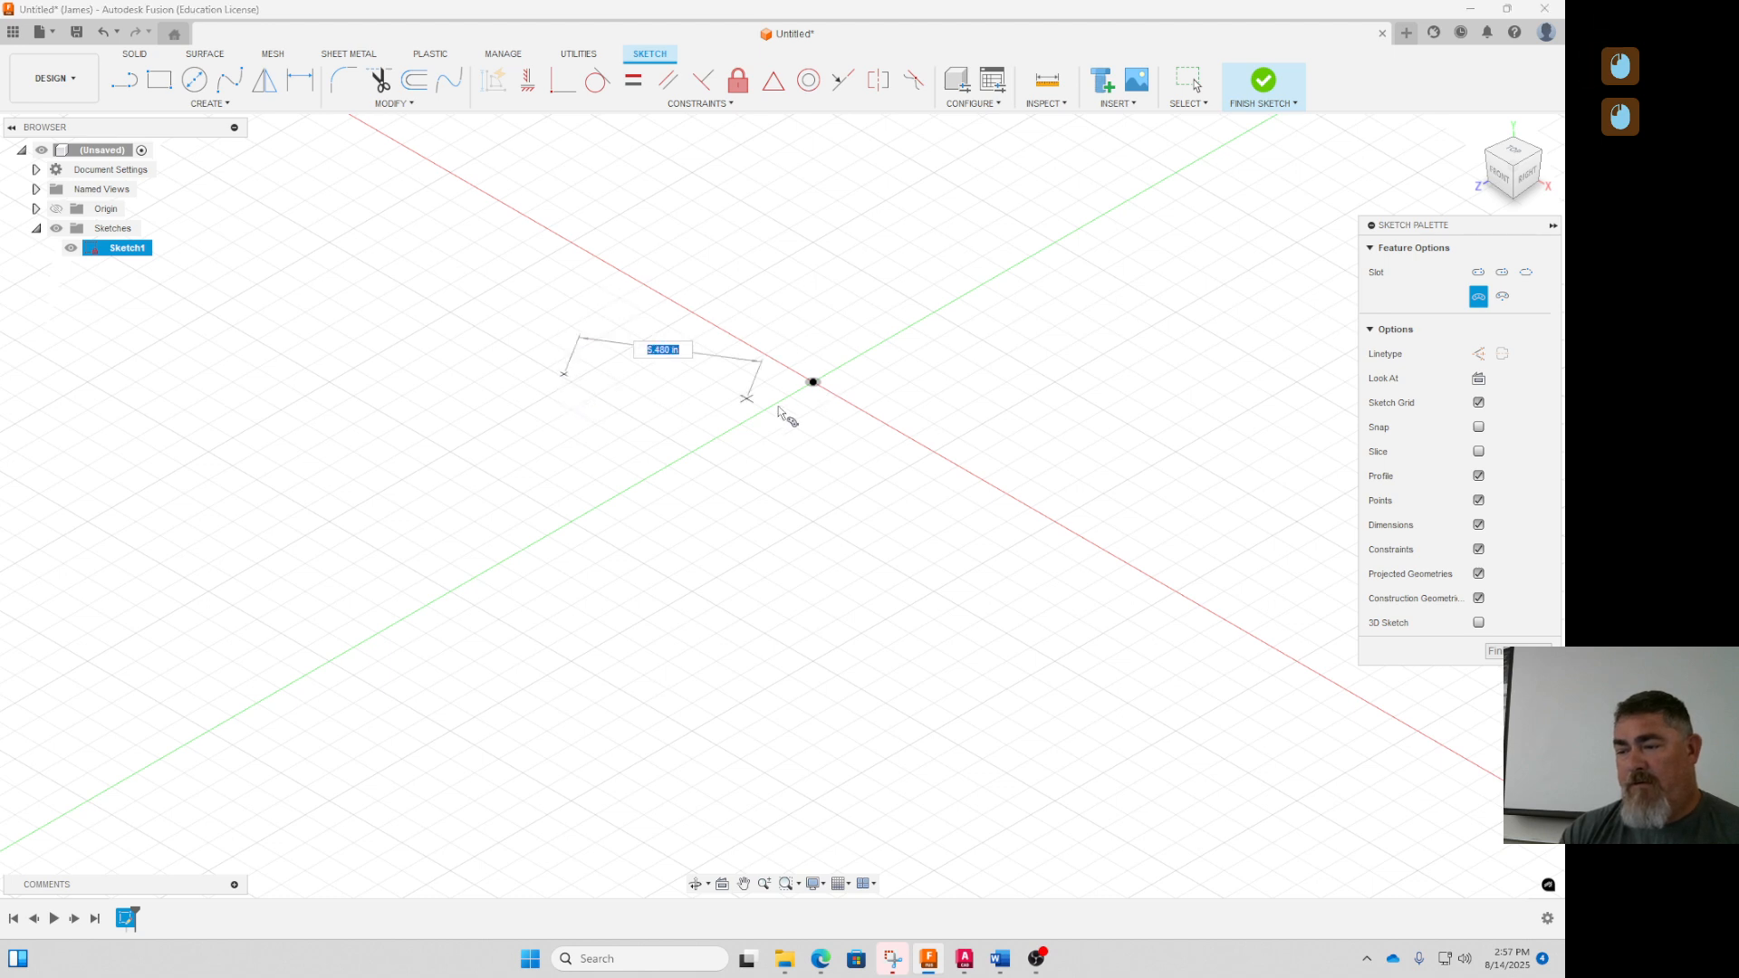
left_click(1185, 711)
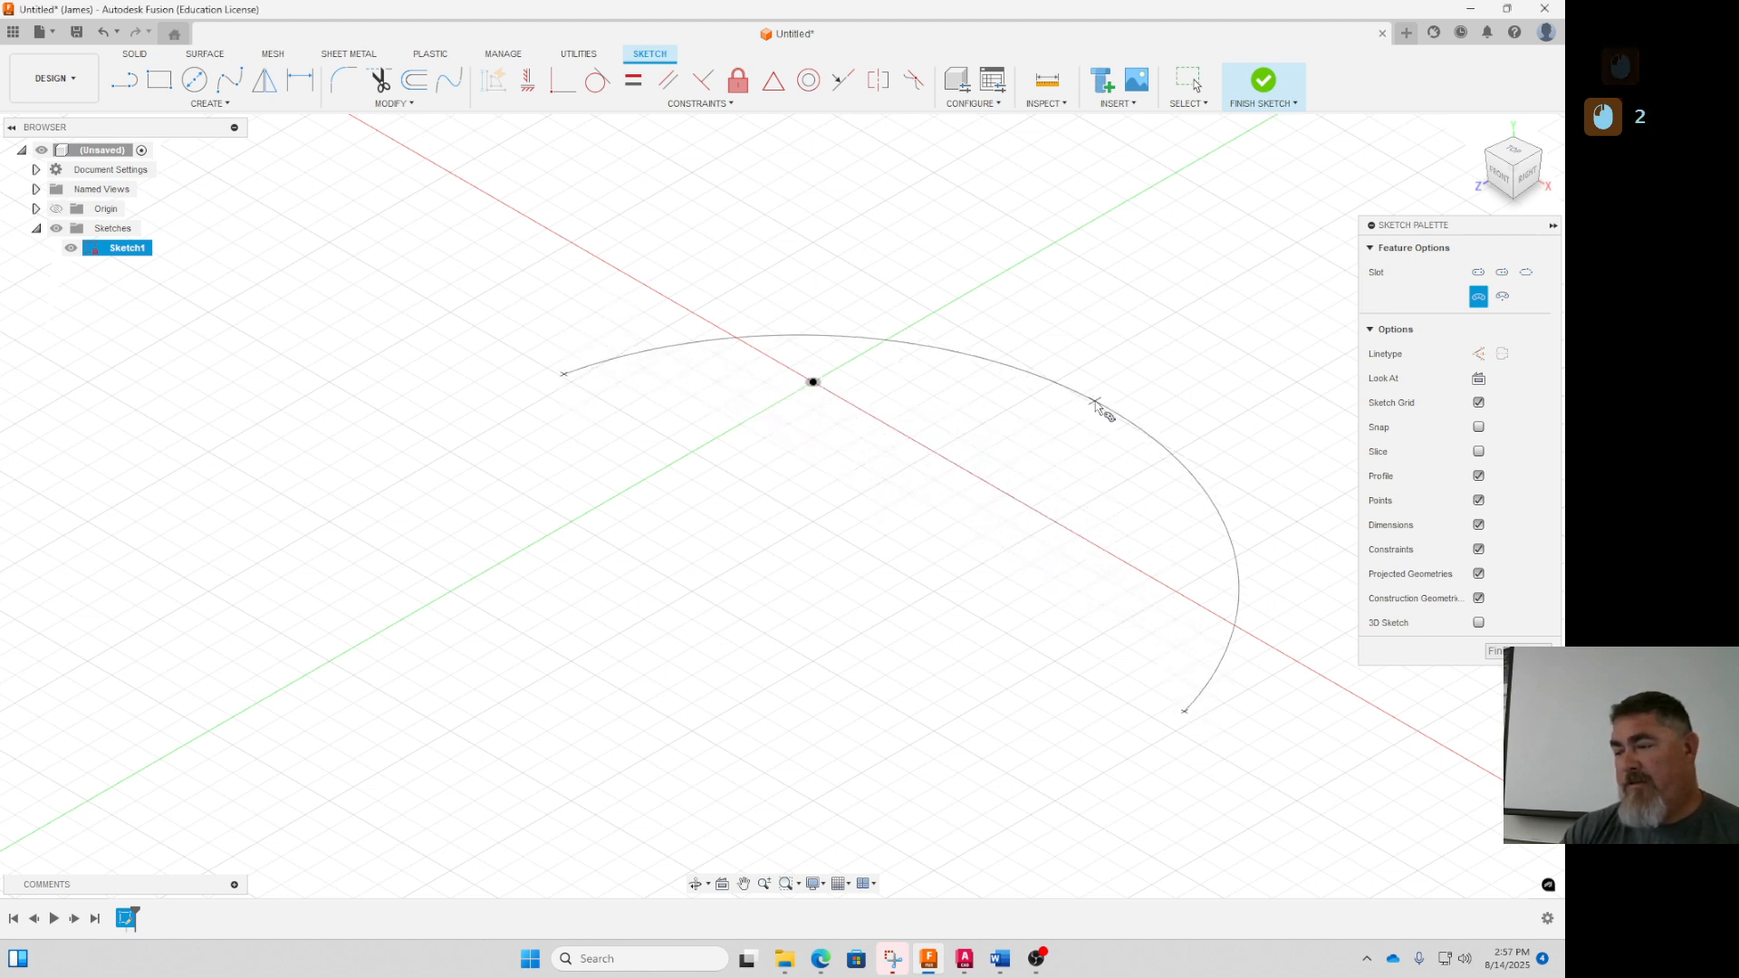
left_click(956, 395)
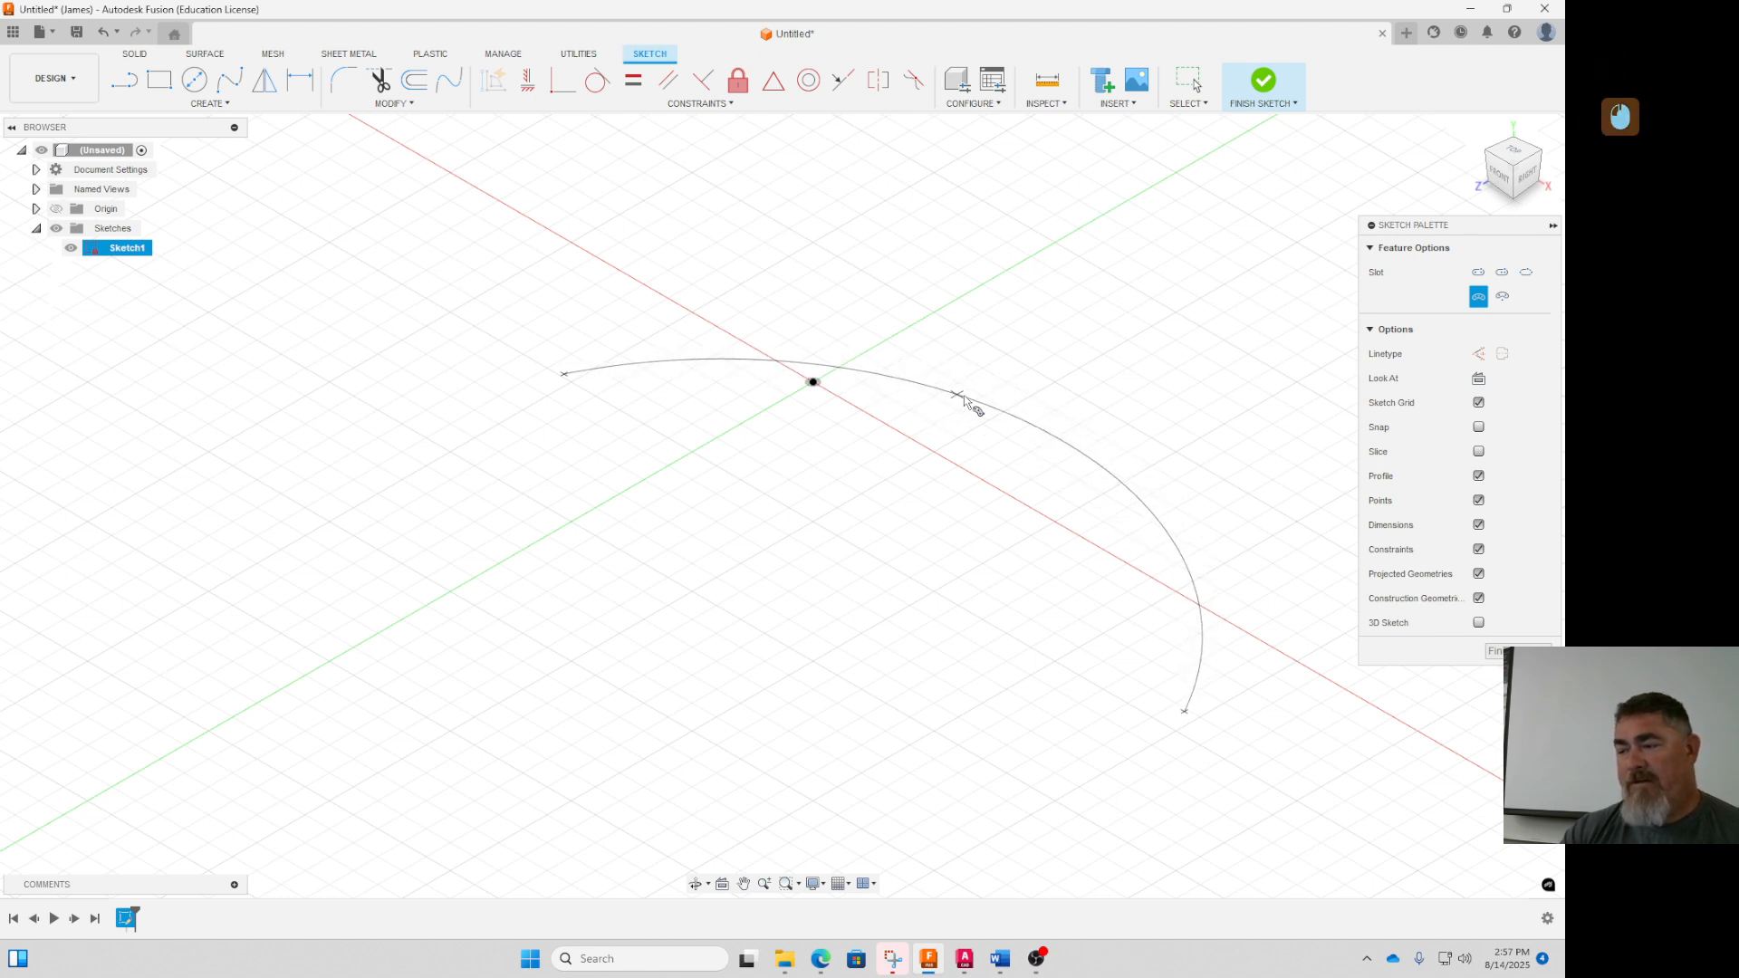
left_click(950, 424)
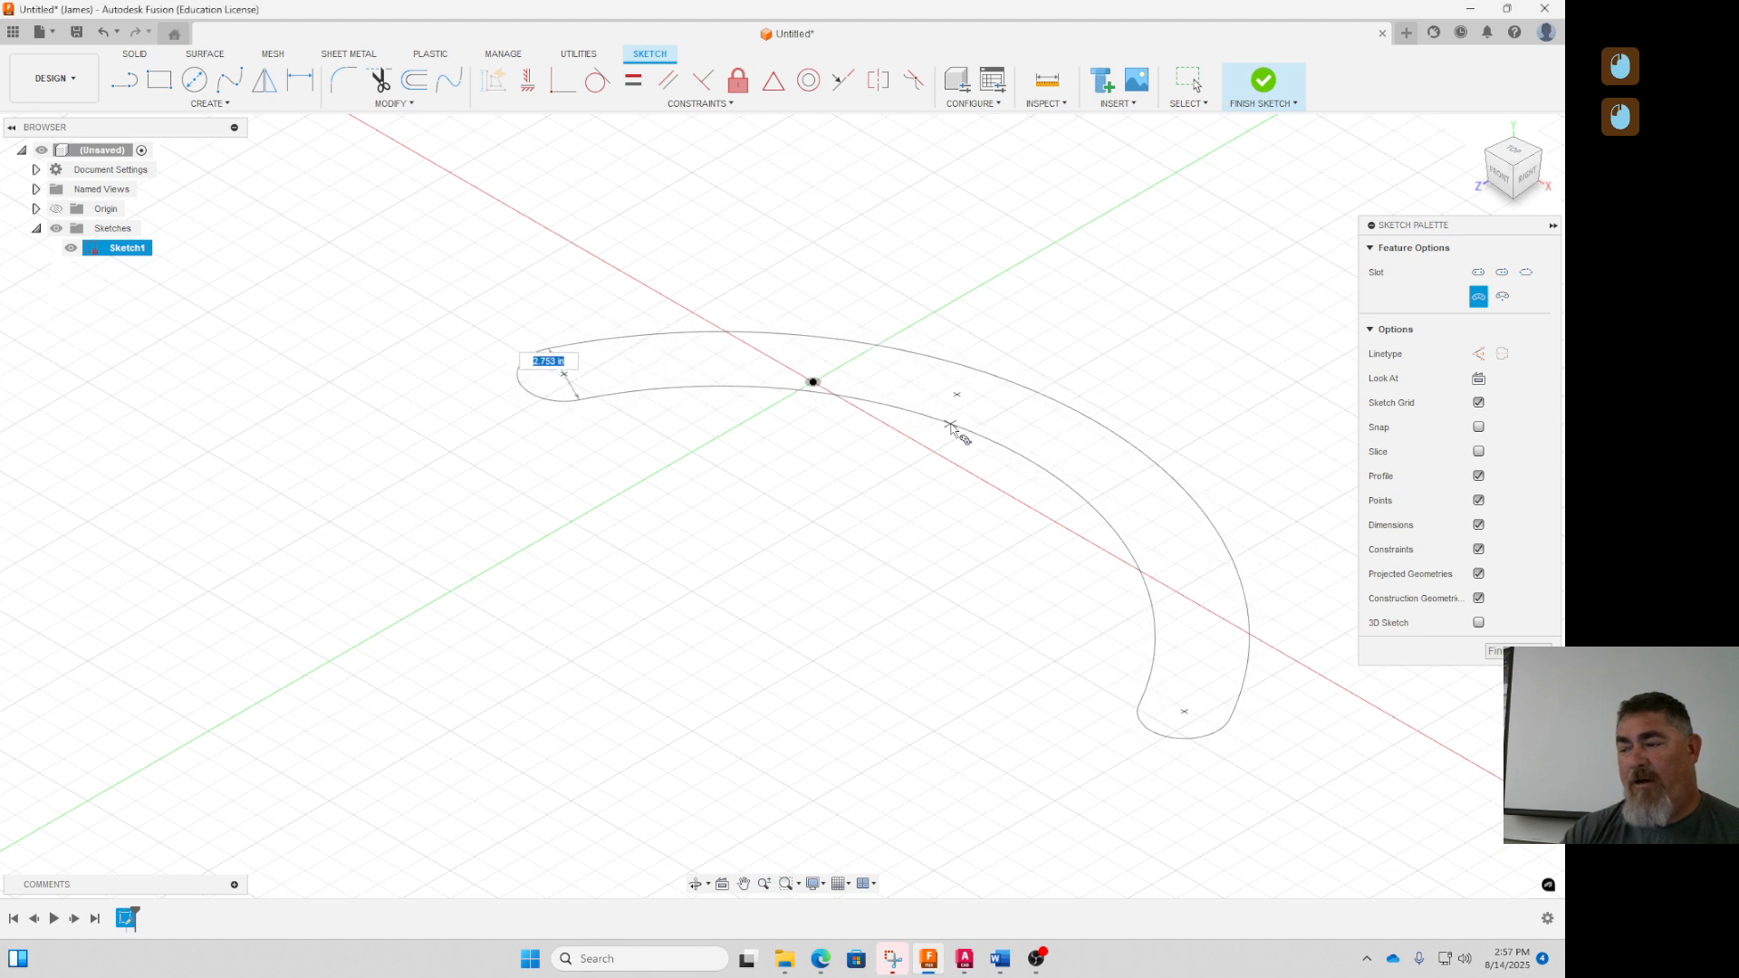
left_click(950, 424)
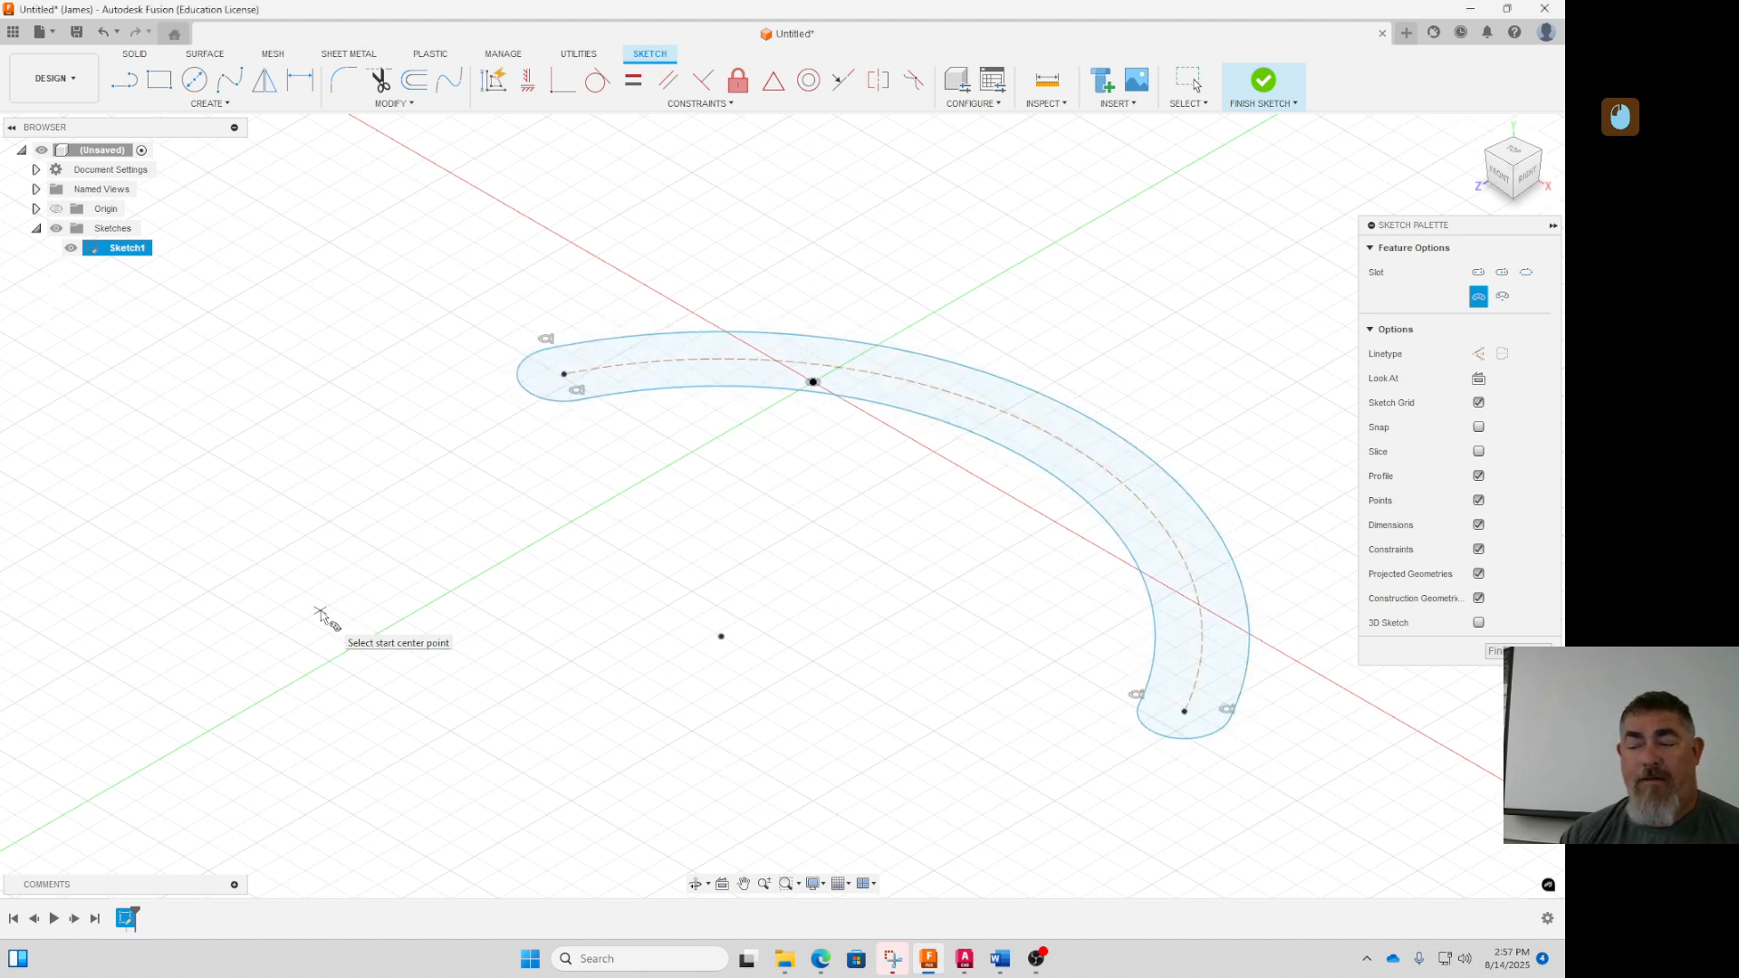
key("Escape")
key("ctrl+z")
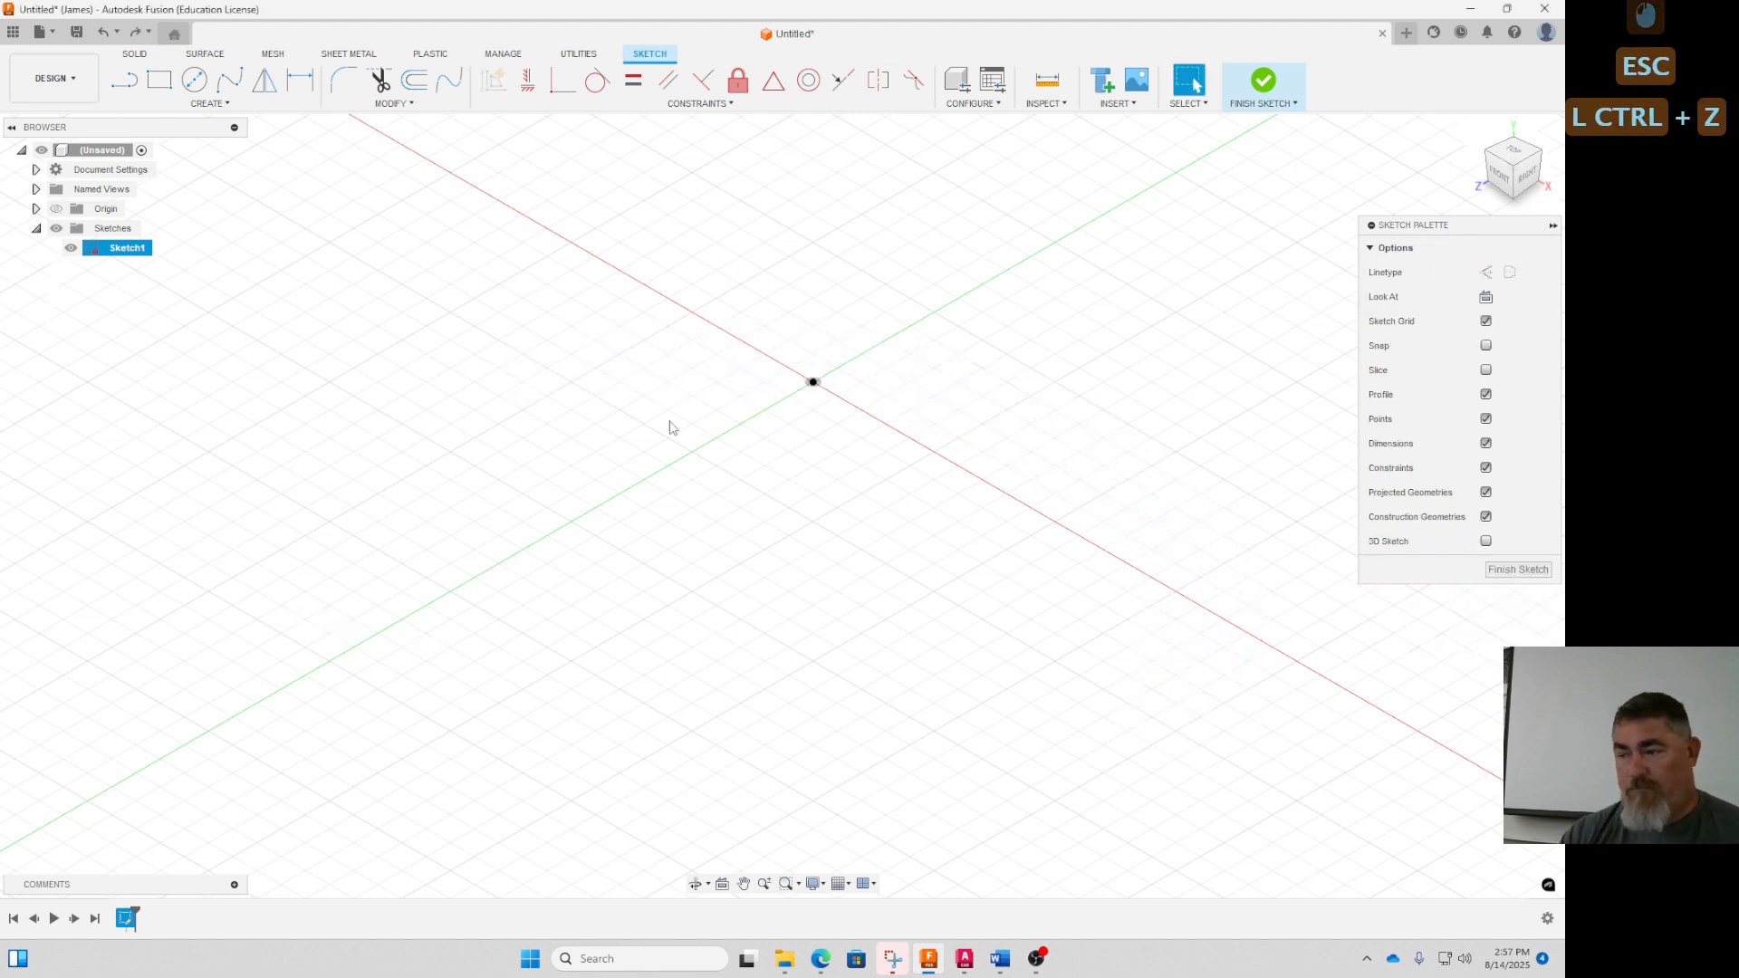
Draw a Center Point Arc Slot with its arc centre on the origin, sweeping across the red axis, and undo it
left_click(211, 103)
left_click(182, 219)
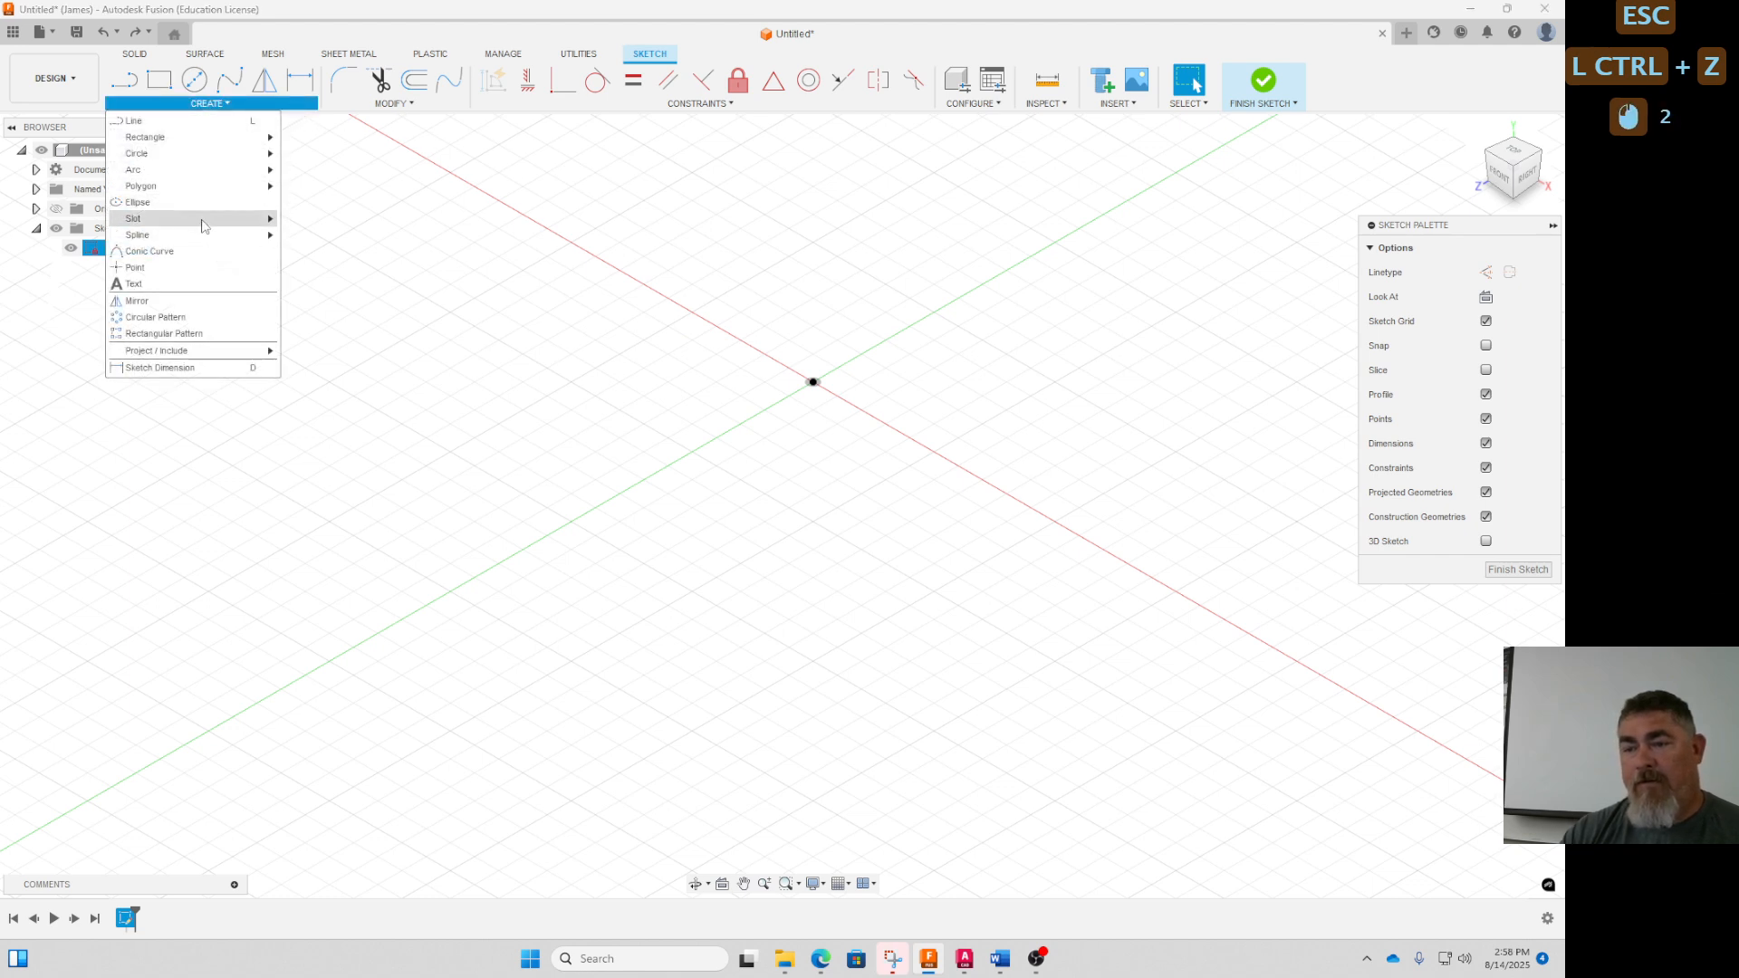
left_click(326, 284)
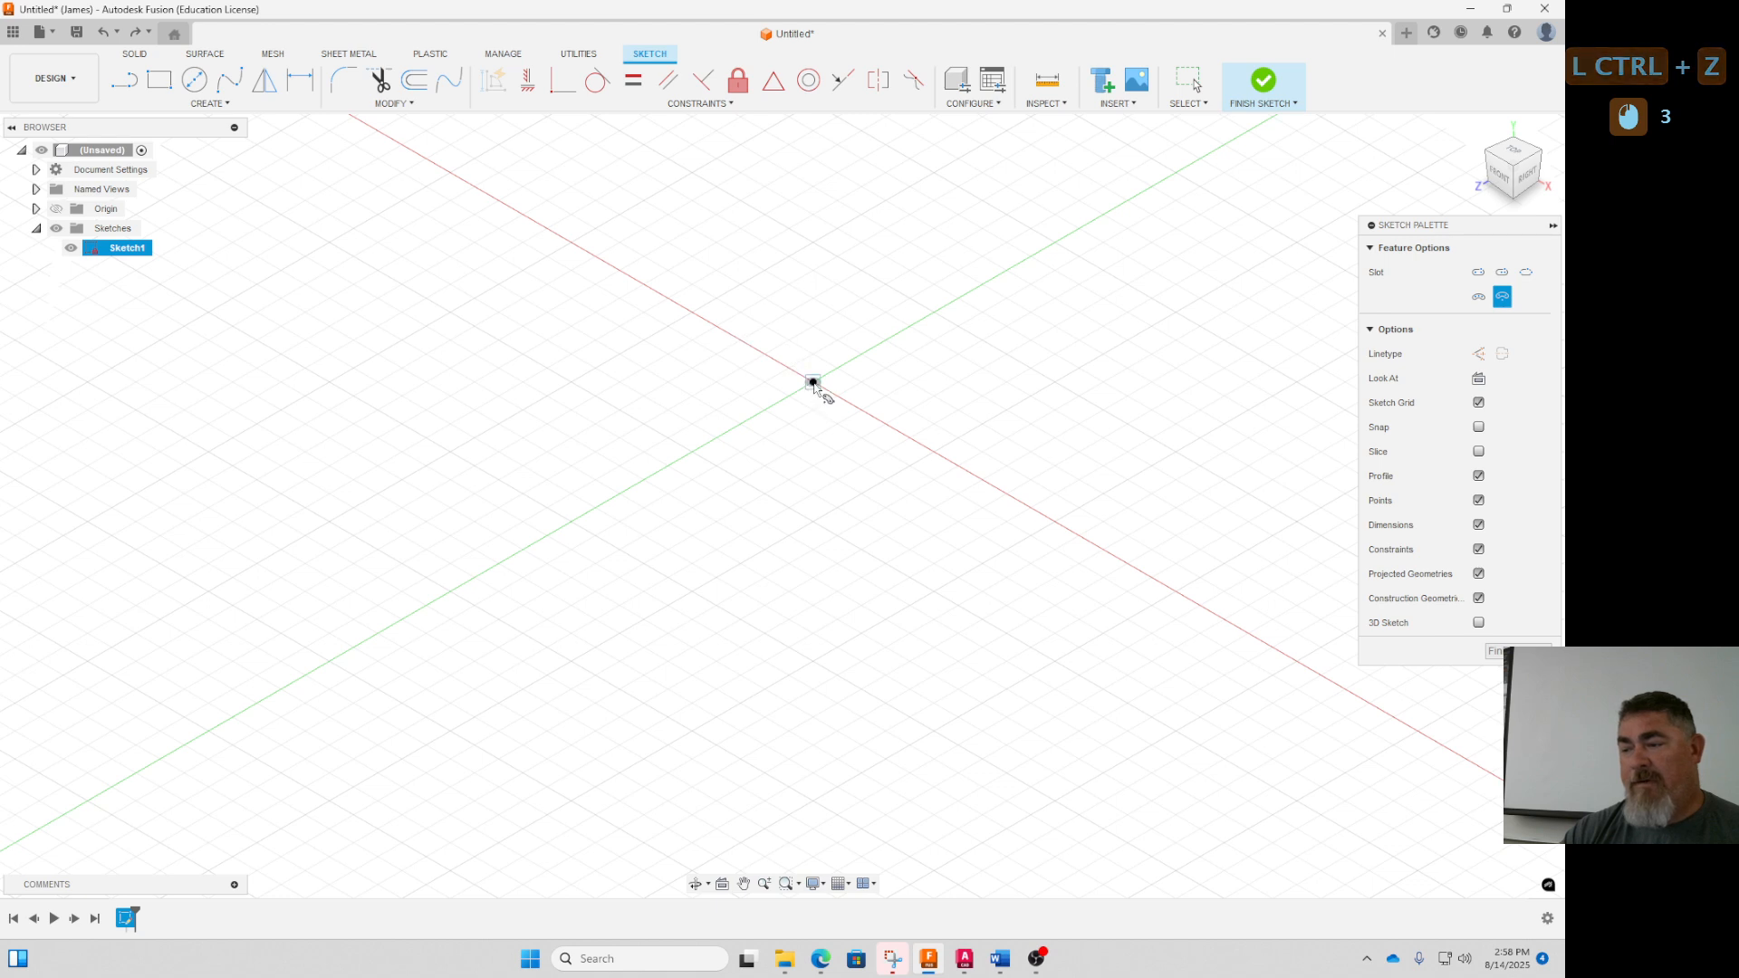
left_click(814, 381)
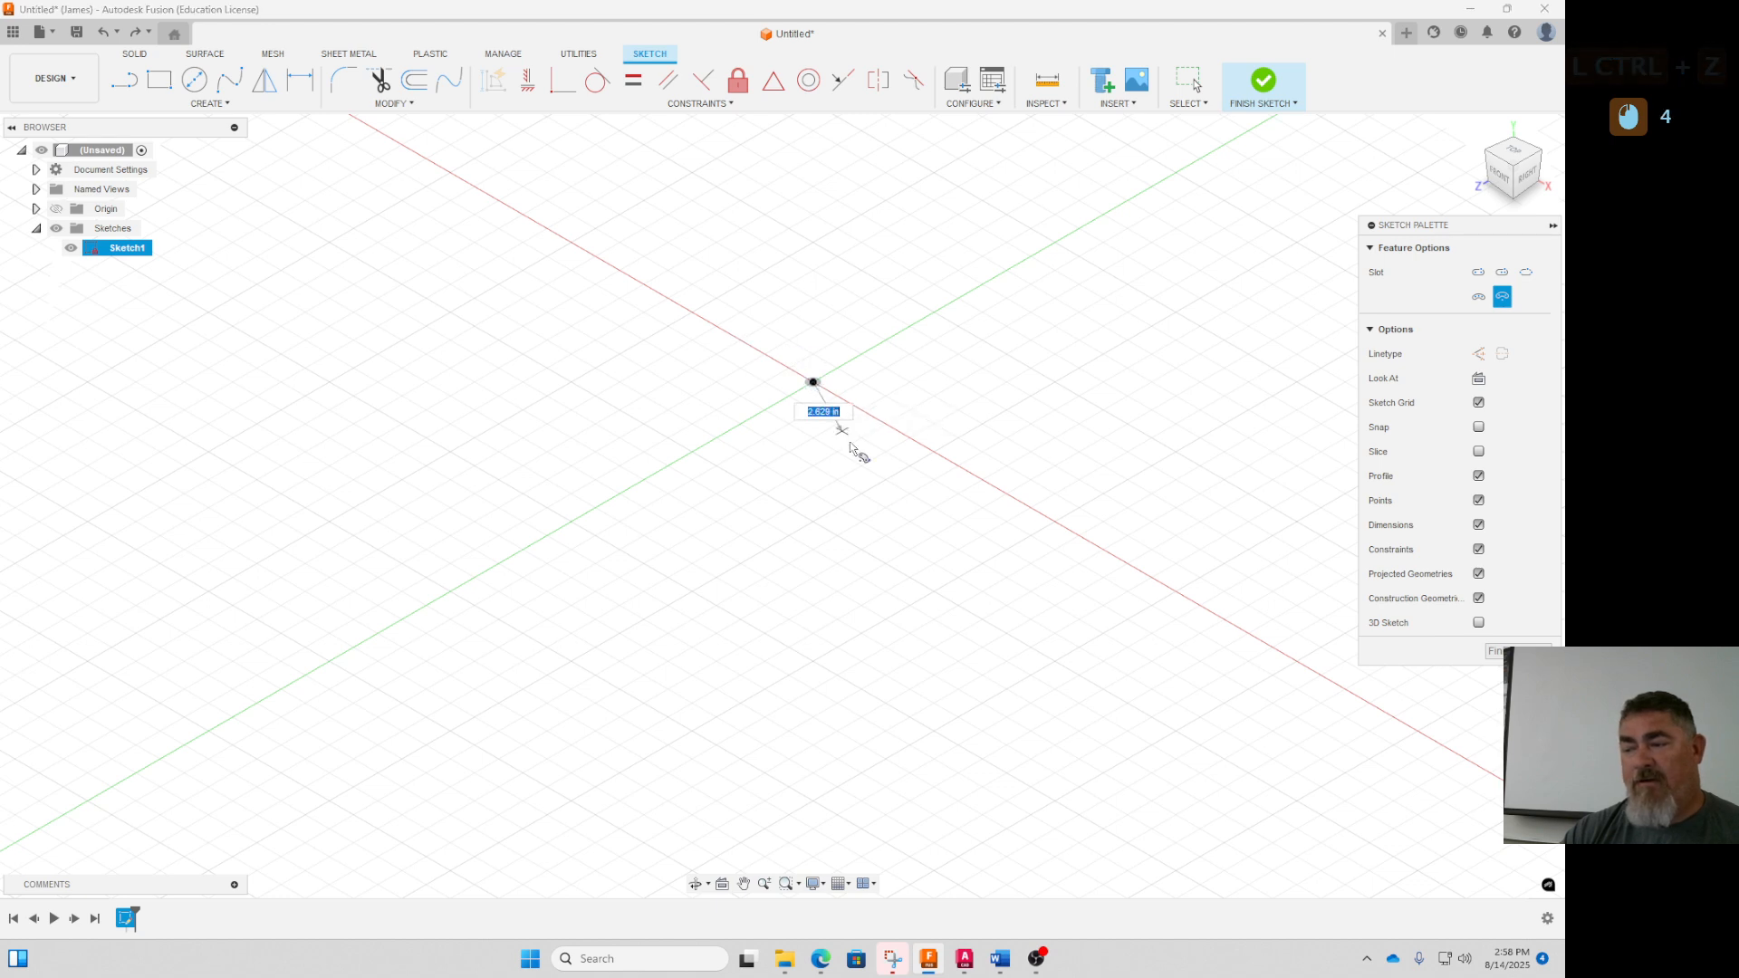
left_click(655, 645)
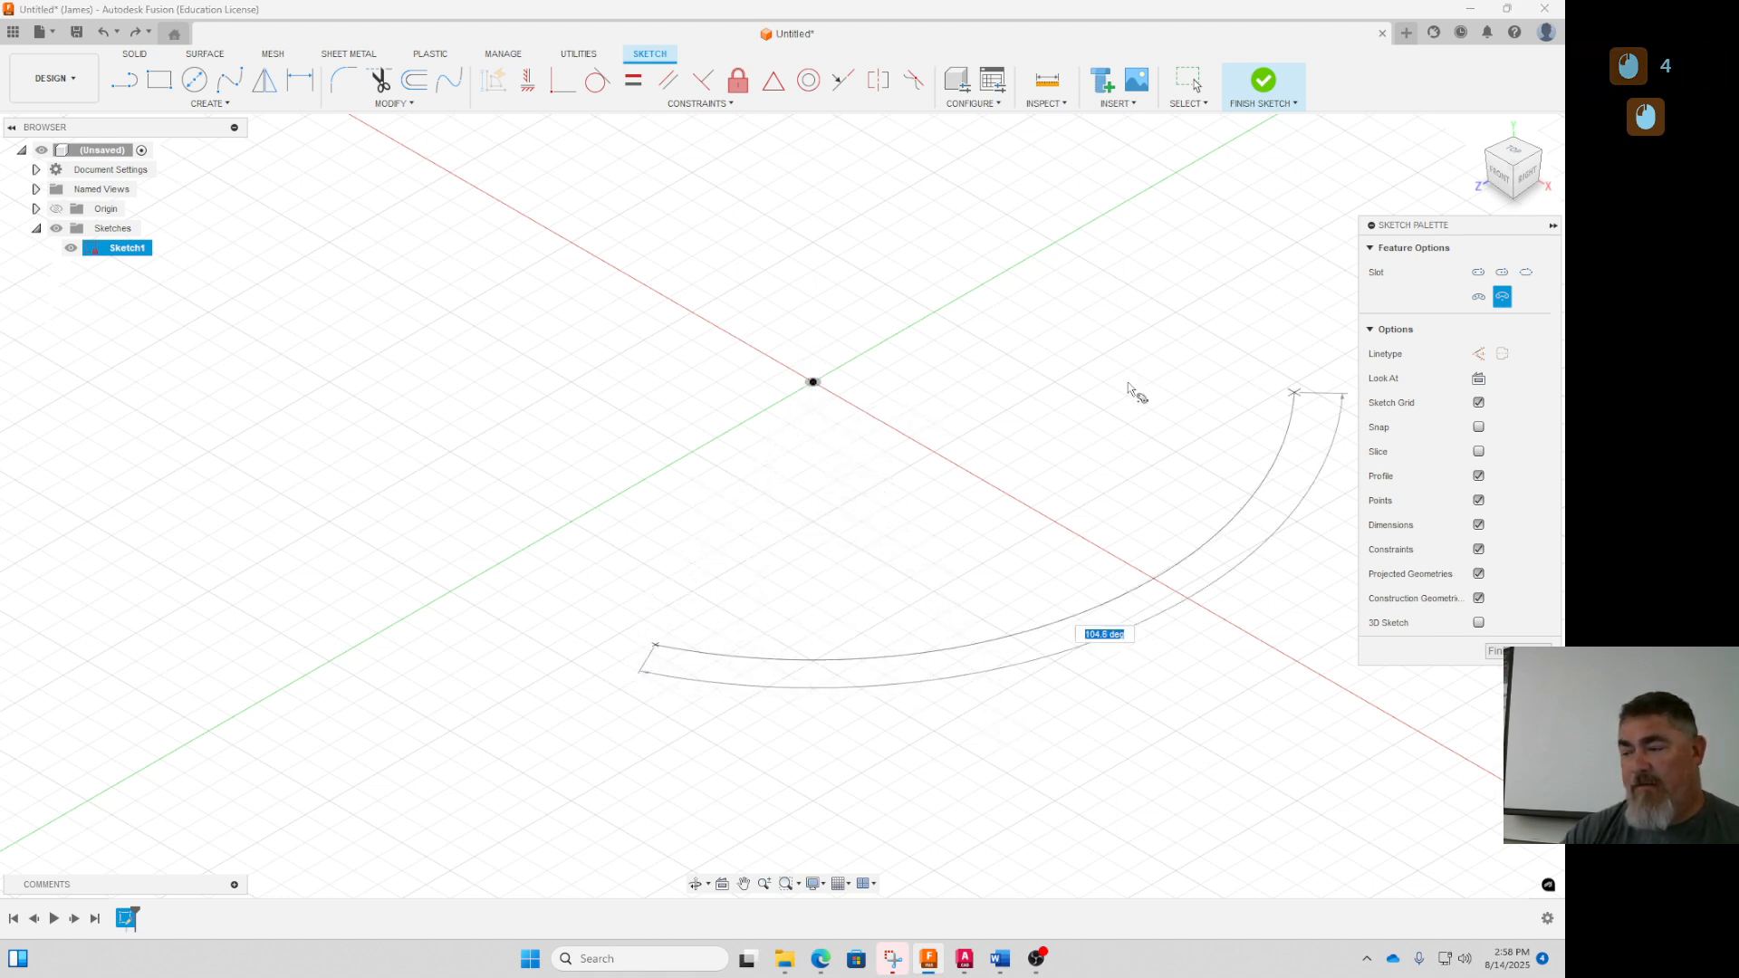
left_click(1226, 239)
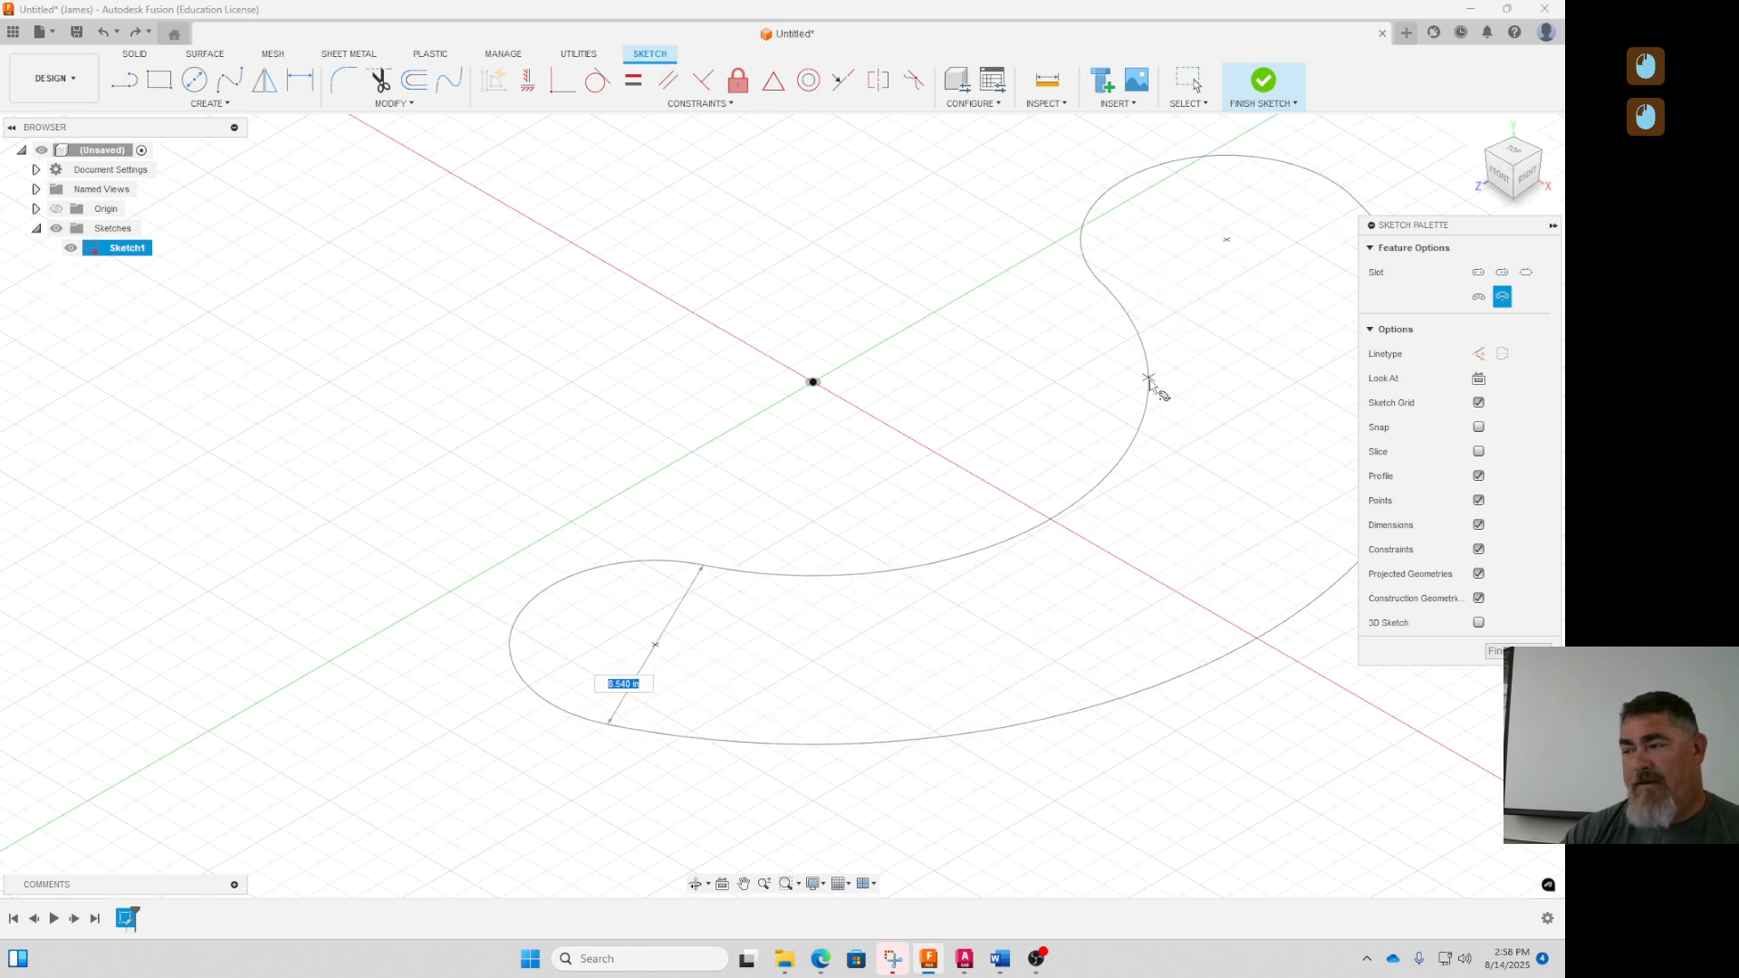
left_click(1220, 423)
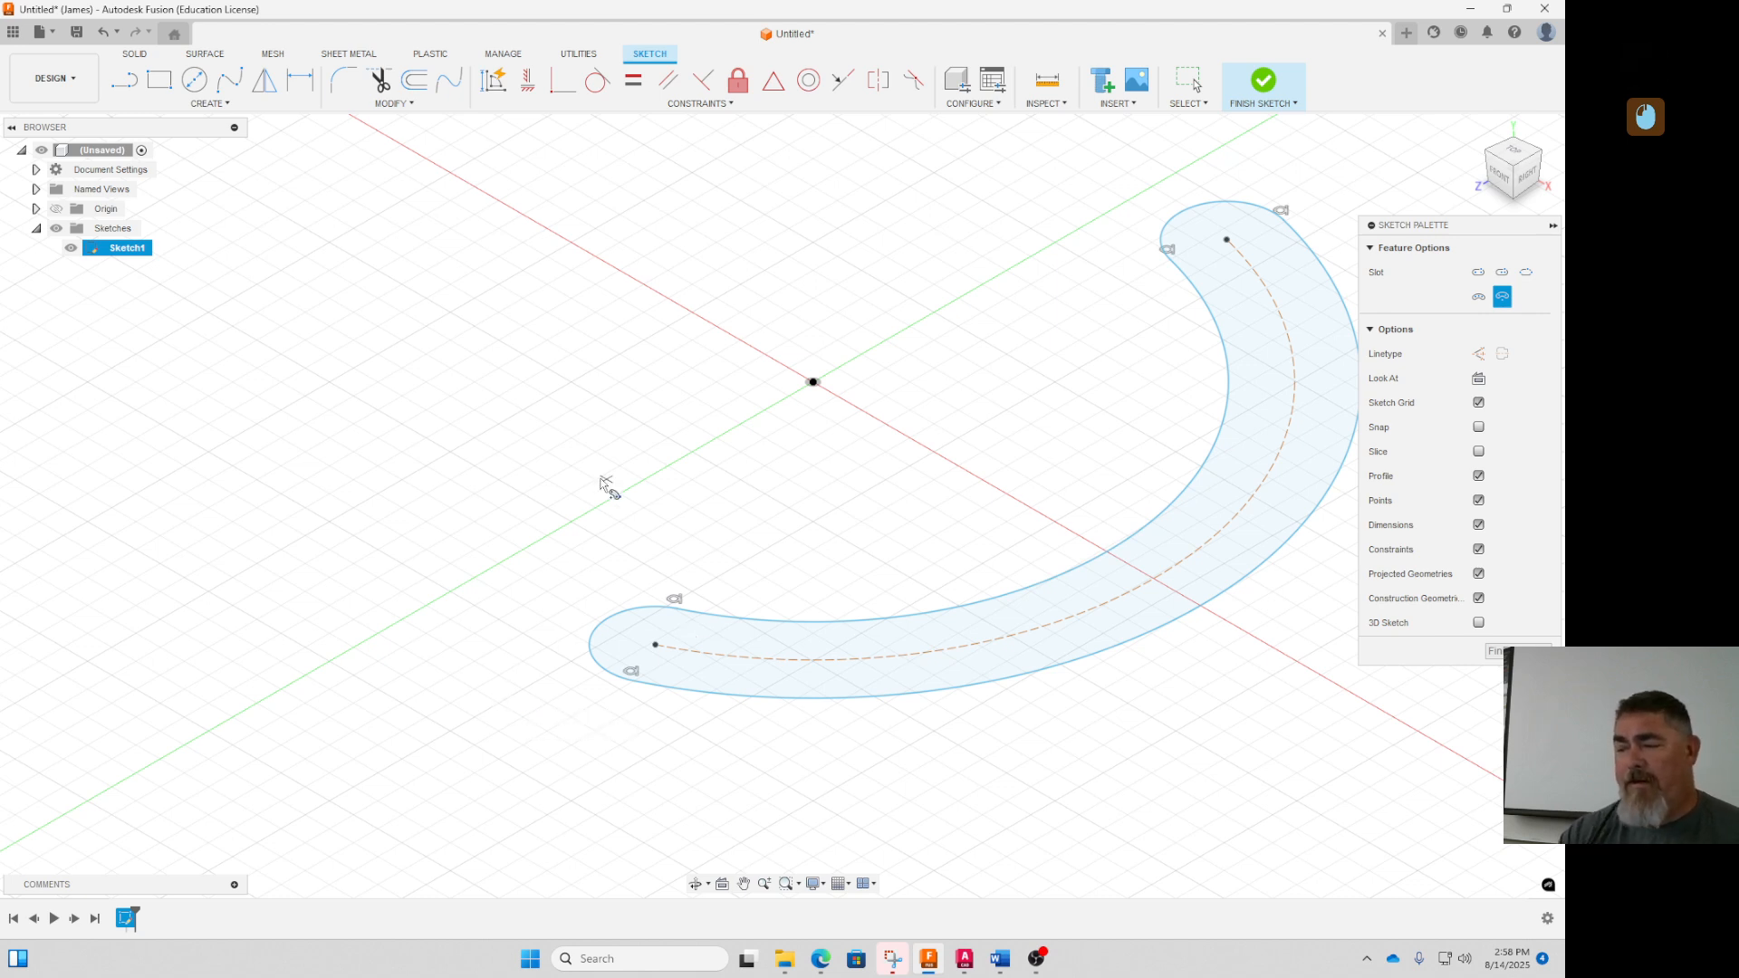
key("ctrl+z")
key("ctrl+z")
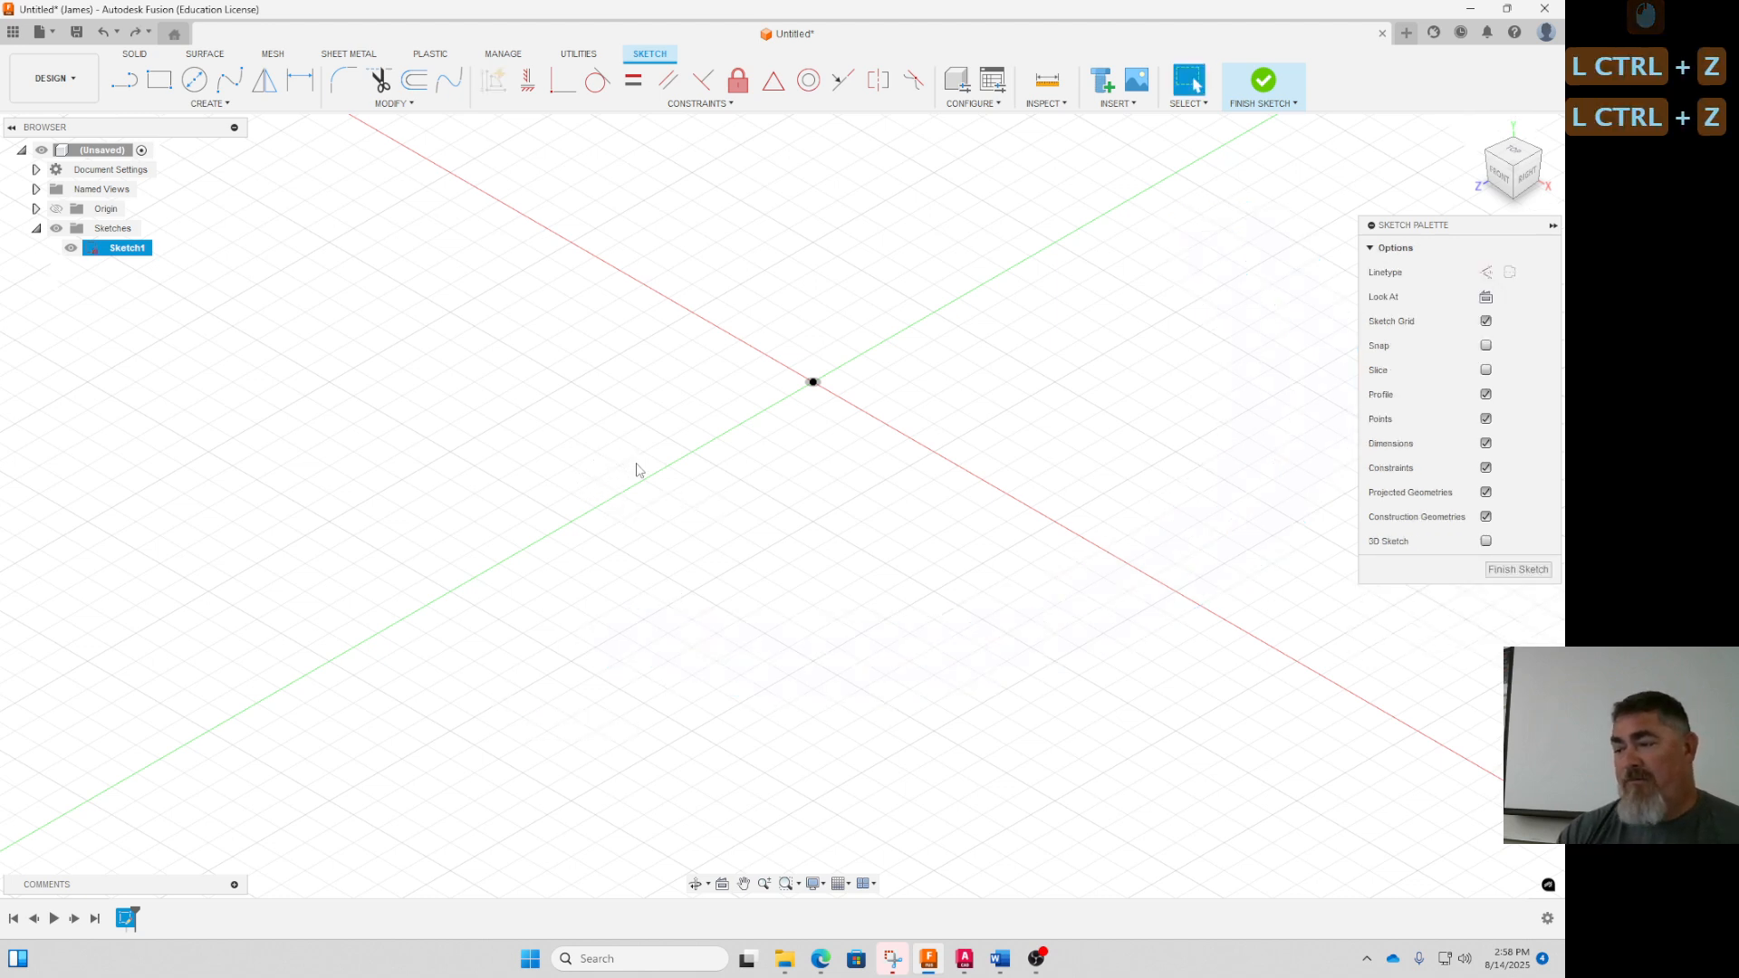
Draw a Three Point Arc Slot arching over the origin, with its end centres on either side of it
left_click(210, 103)
mouse_move(231, 222)
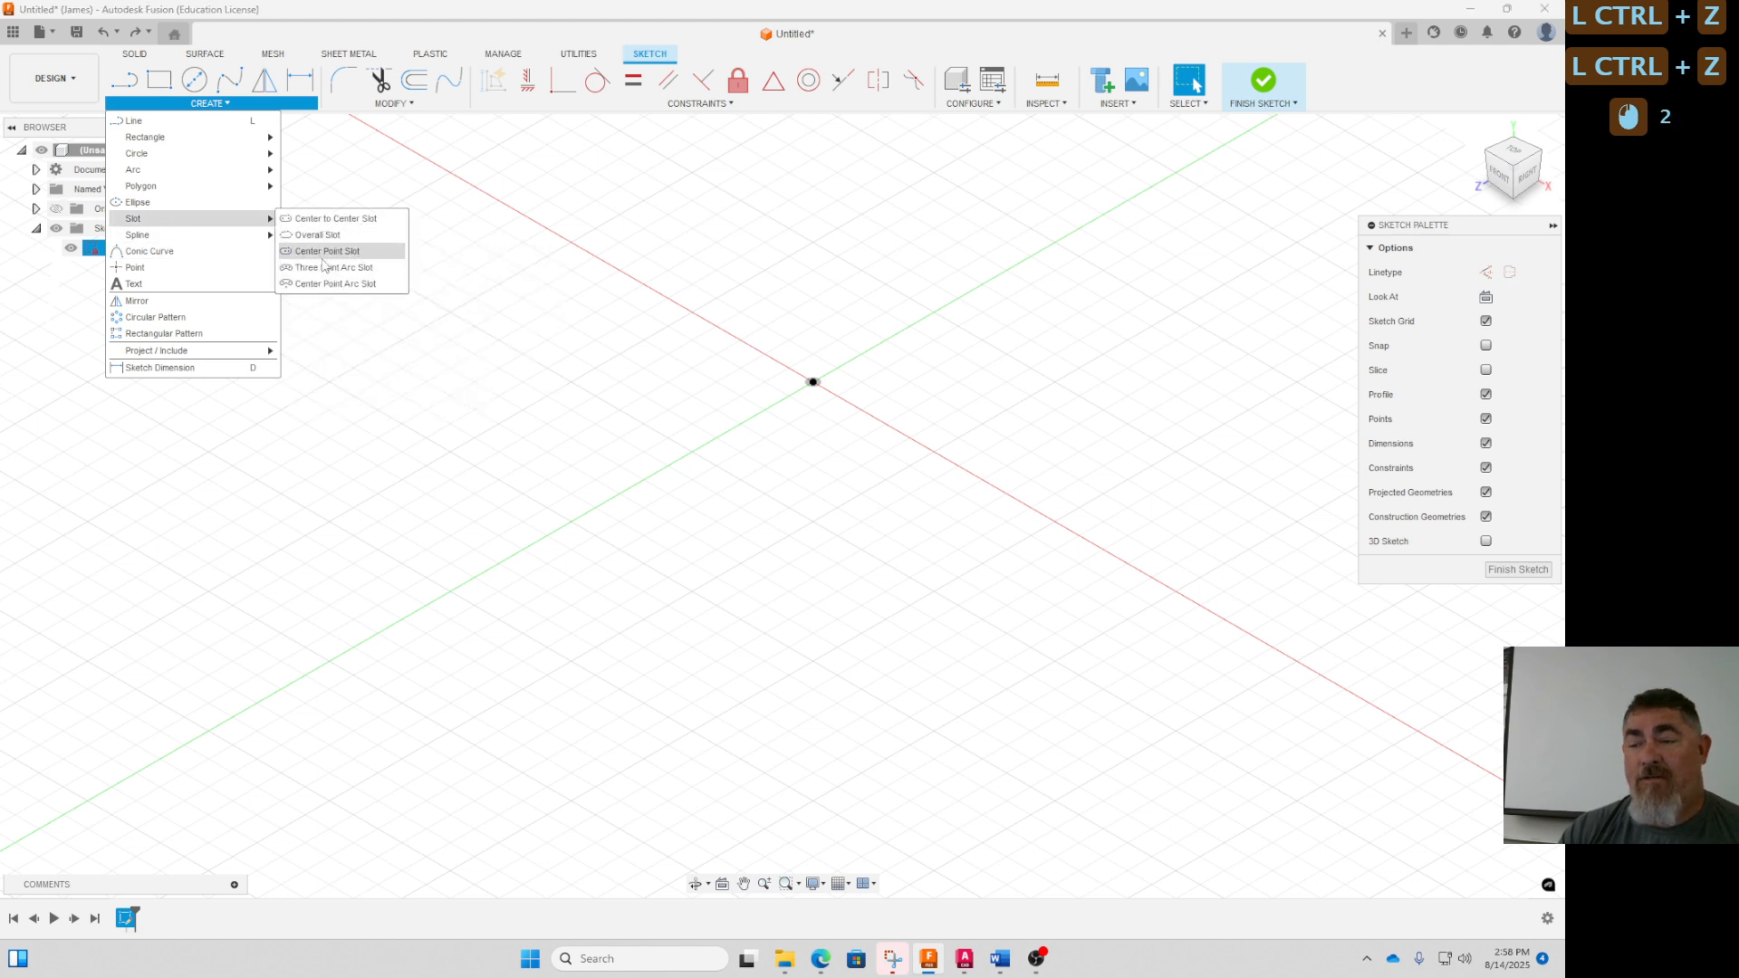
left_click(344, 268)
left_click(488, 359)
left_click(950, 287)
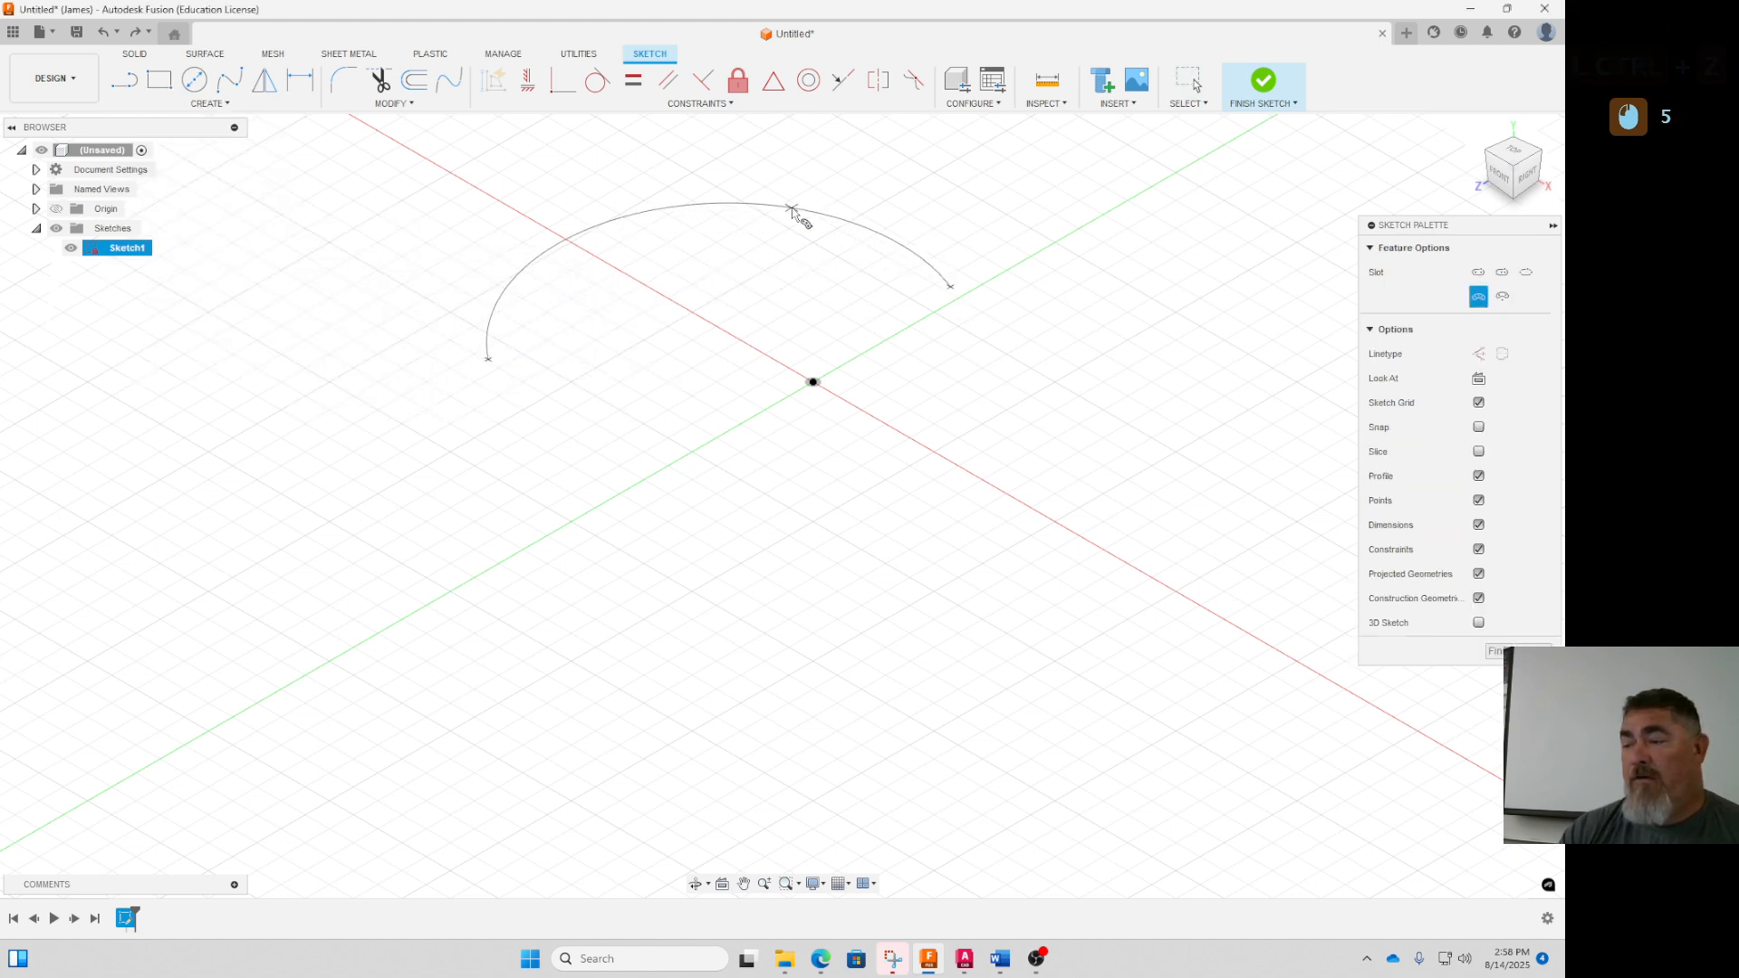
left_click(782, 202)
left_click(765, 243)
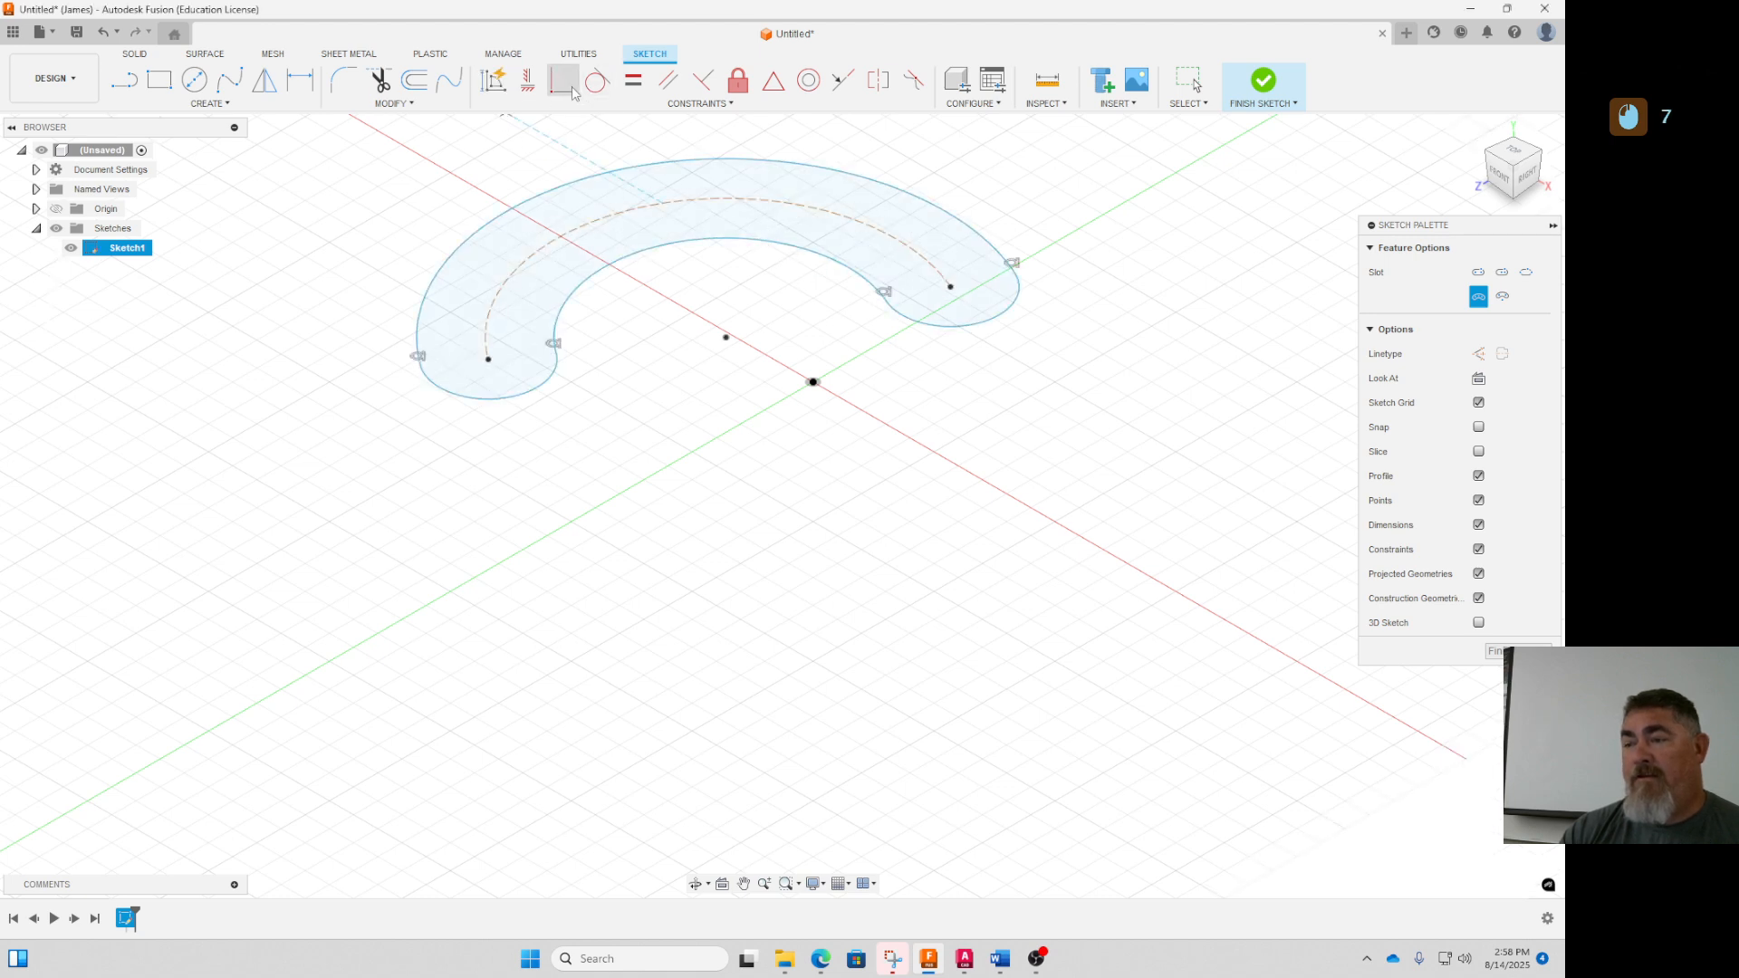
Make the slot's arc centre point coincident with the origin, and shorten the arc by moving one rounded end along it
left_click(563, 80)
left_click(726, 337)
left_click(813, 382)
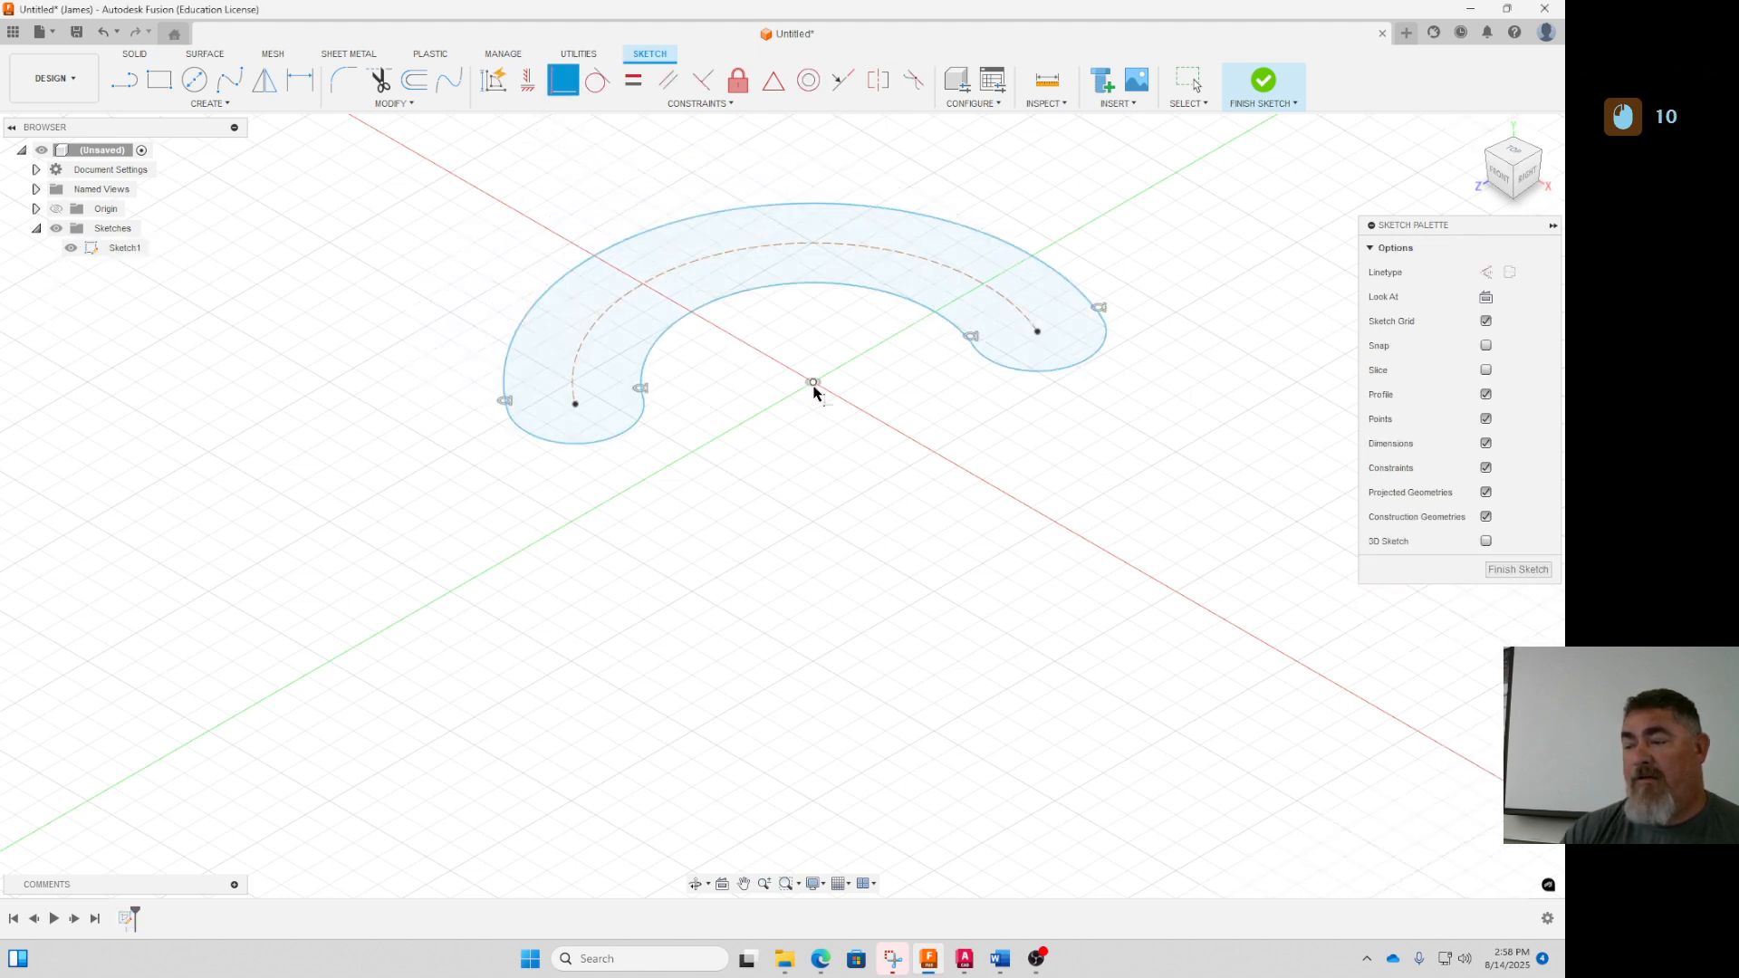
key("Escape")
left_click_drag(577, 445, 593, 364)
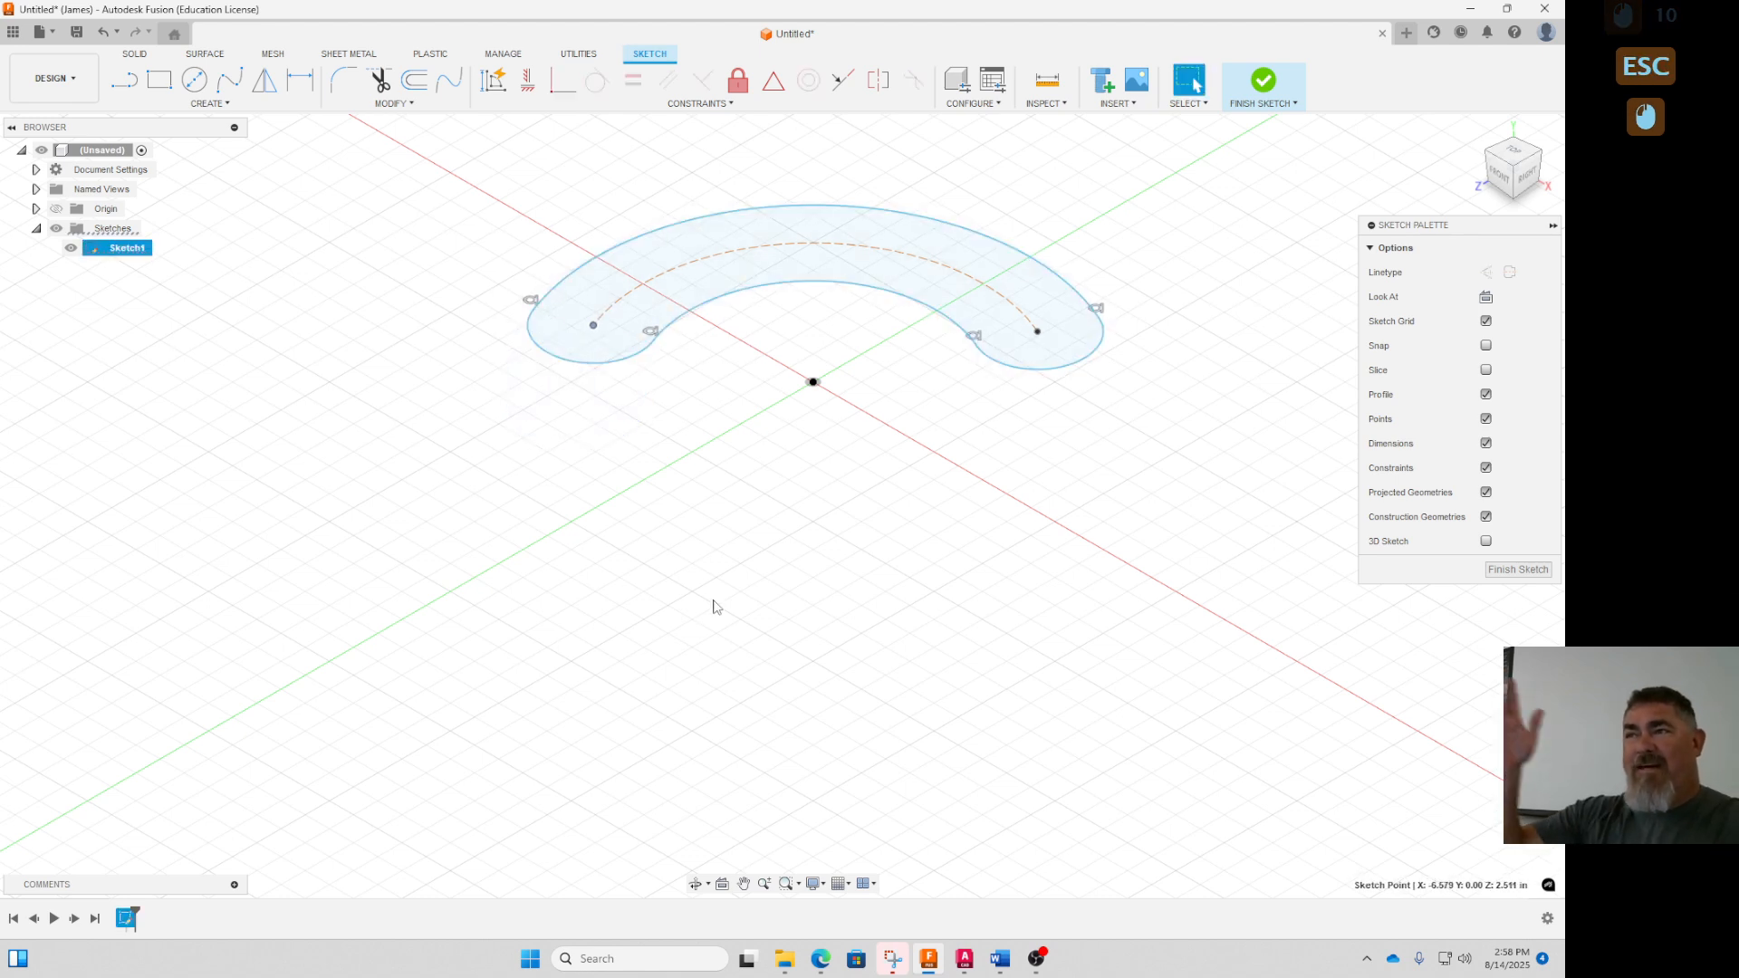